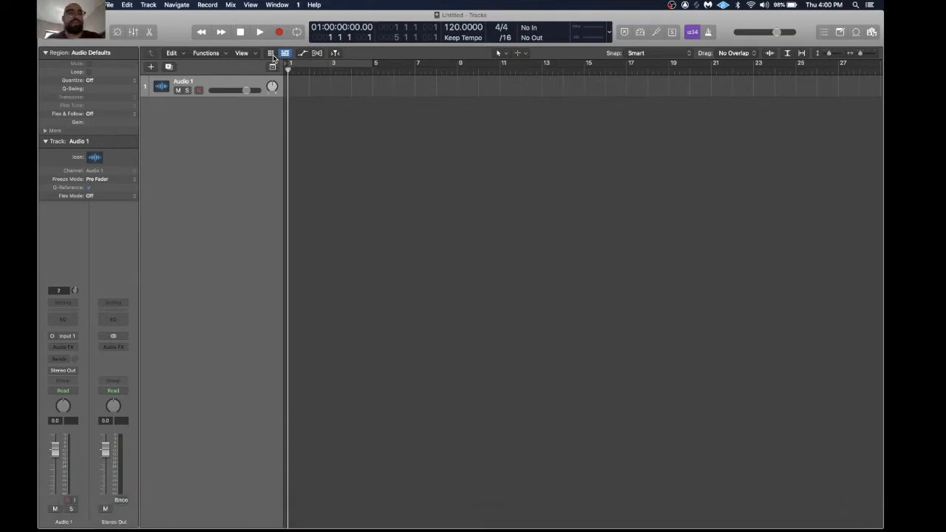
Step: Show the Live Loops grid and create one software instrument track
{"action": "left_click", "coordinate": [271, 53]}
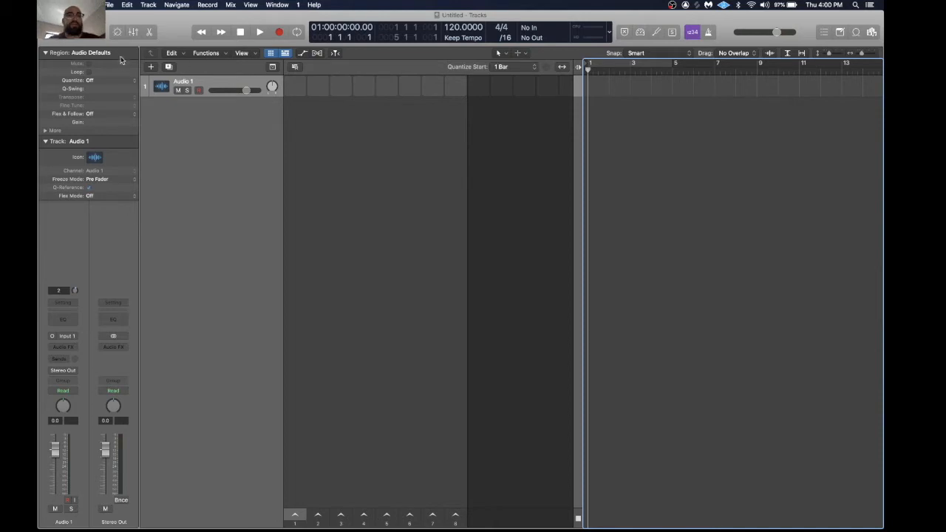
{"action": "left_click", "coordinate": [152, 68]}
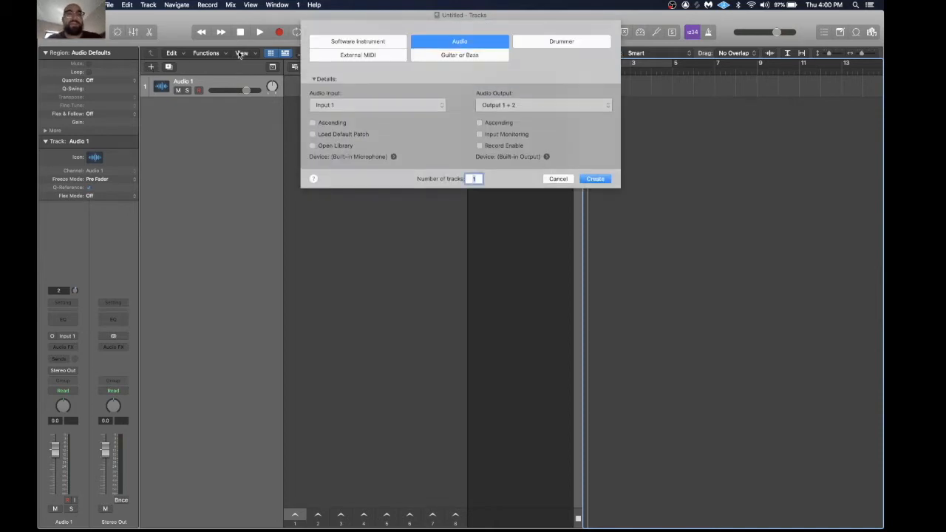
{"action": "left_click", "coordinate": [360, 38]}
{"action": "left_click", "coordinate": [595, 177]}
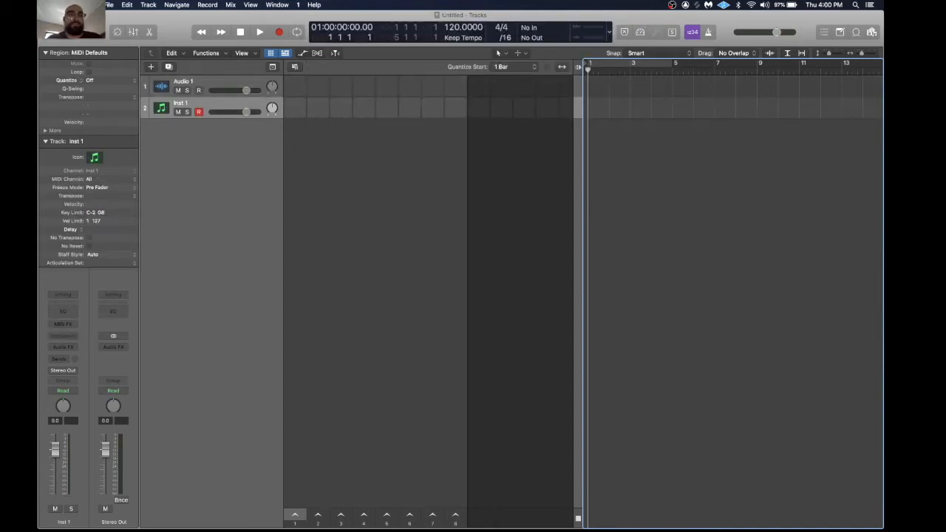
{"action": "left_click", "coordinate": [48, 33]}
{"action": "left_click", "coordinate": [47, 32]}
{"action": "left_click", "coordinate": [47, 32]}
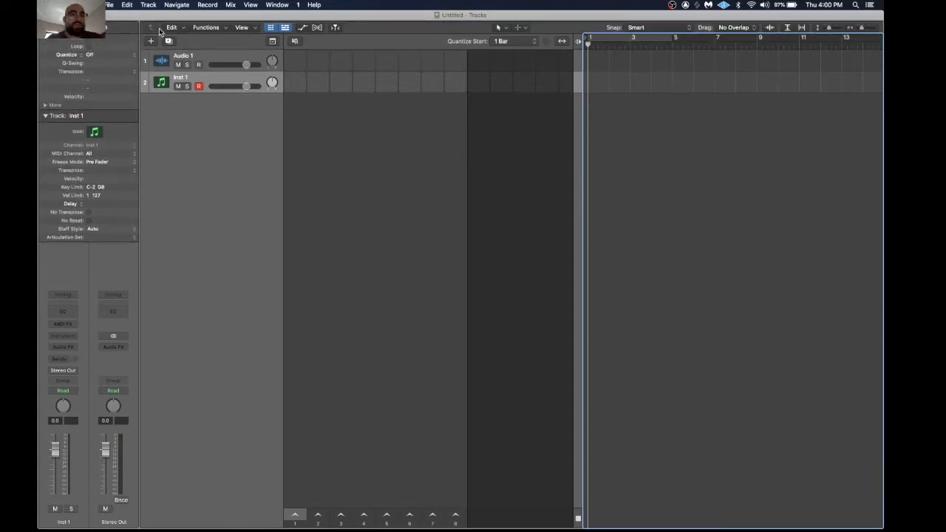
Step: Load the Alchemy synth on the Inst 1 track and close its plug-in window
{"action": "left_click", "coordinate": [59, 339]}
{"action": "mouse_move", "coordinate": [94, 471]}
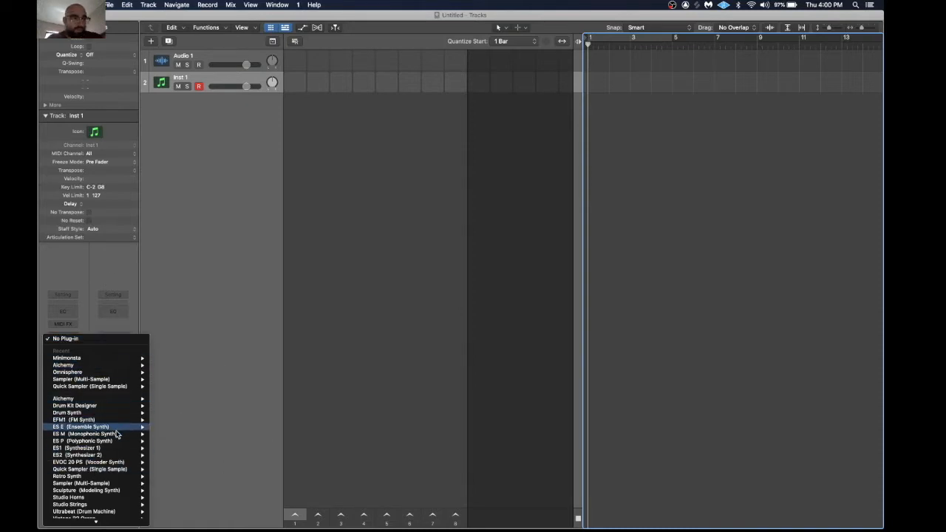
{"action": "left_click", "coordinate": [168, 367]}
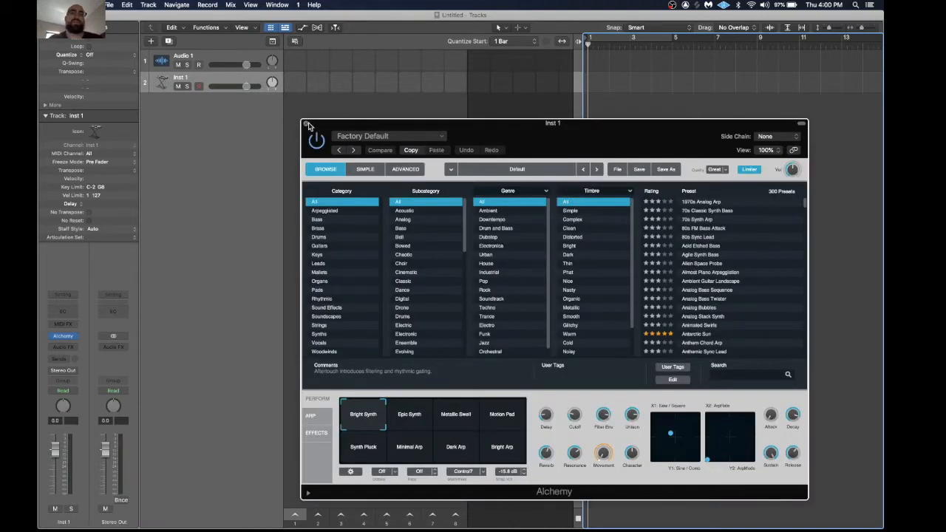
{"action": "left_click", "coordinate": [307, 124]}
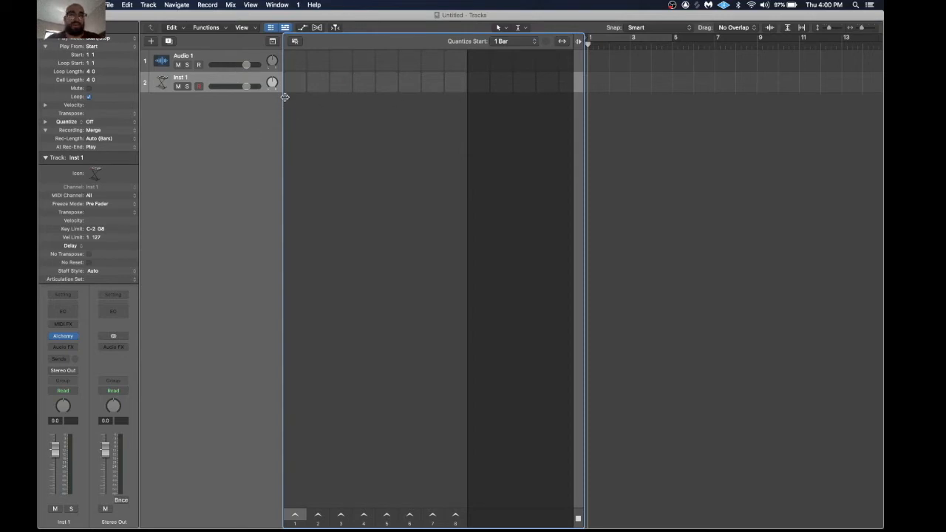
Step: Record a short phrase with Musical Typing into the first Live Loops cell of the Inst 1 track
{"action": "left_click", "coordinate": [295, 84]}
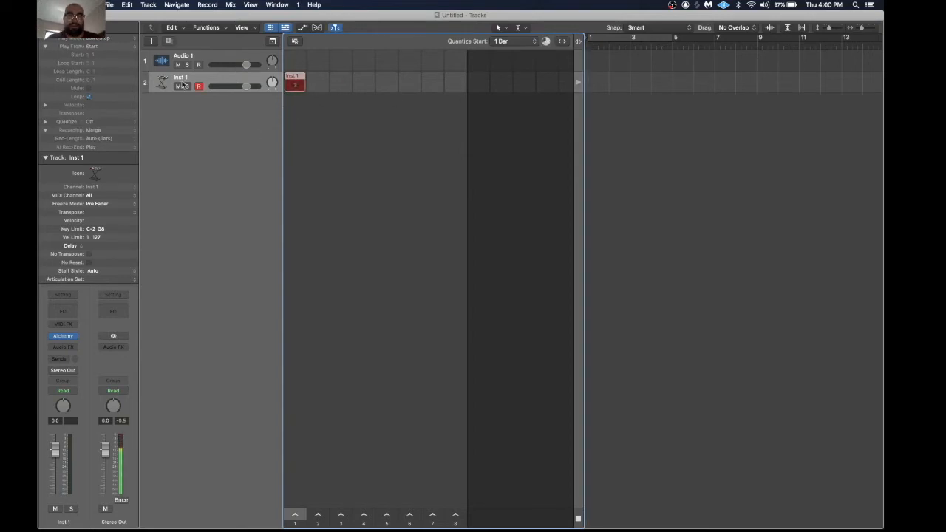
{"action": "key", "text": "super+k"}
{"action": "key", "text": "a"}
{"action": "key", "text": "k"}
{"action": "key", "text": "d"}
{"action": "key", "text": "g"}
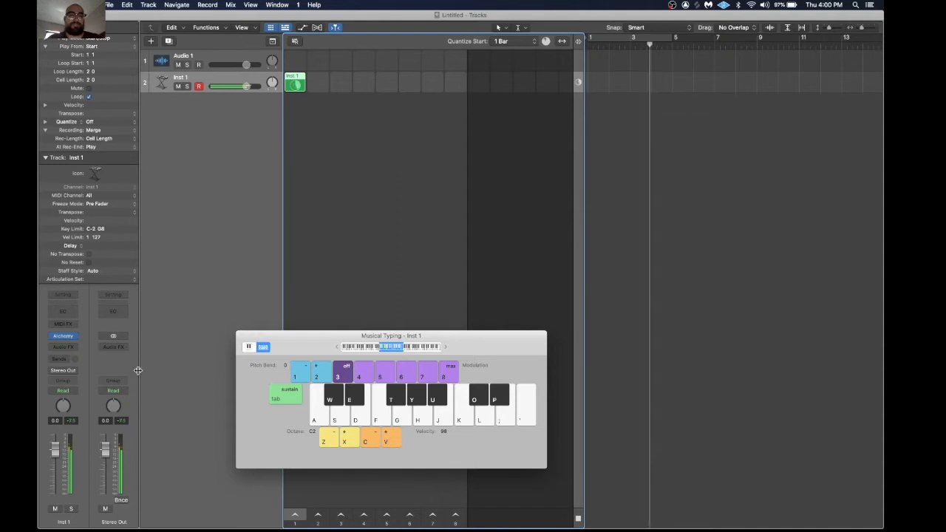
{"action": "left_click", "coordinate": [242, 336]}
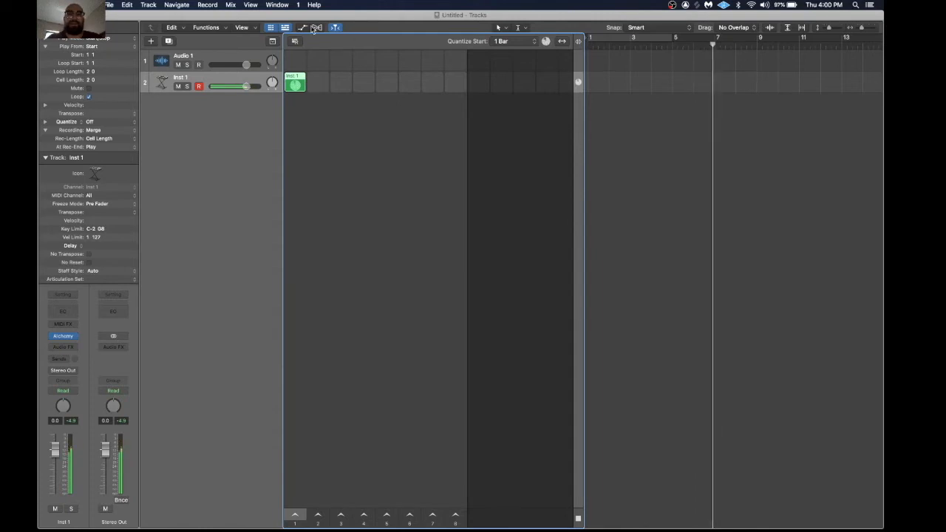
Step: Hide the tracks area so only the Live Loops grid shows, and add a second software instrument track
{"action": "left_click", "coordinate": [285, 28]}
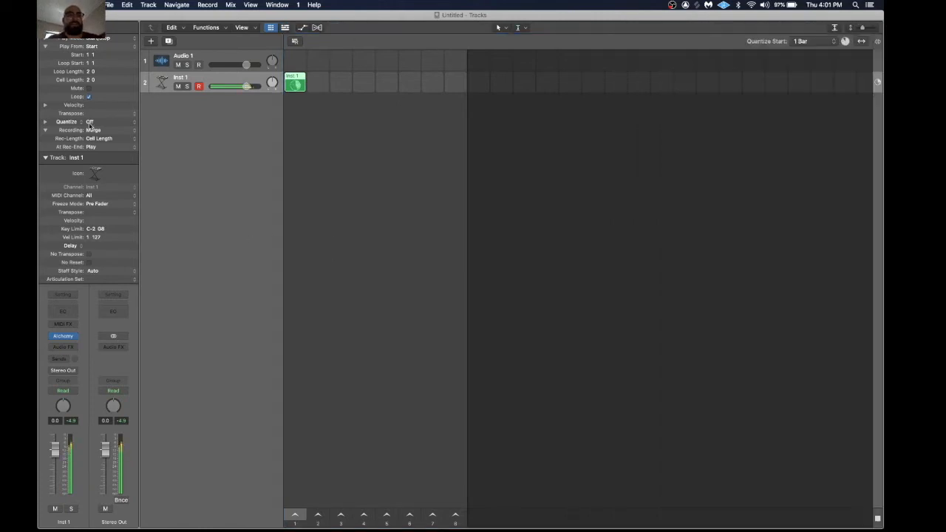
{"action": "right_click", "coordinate": [142, 170]}
{"action": "left_click", "coordinate": [195, 176]}
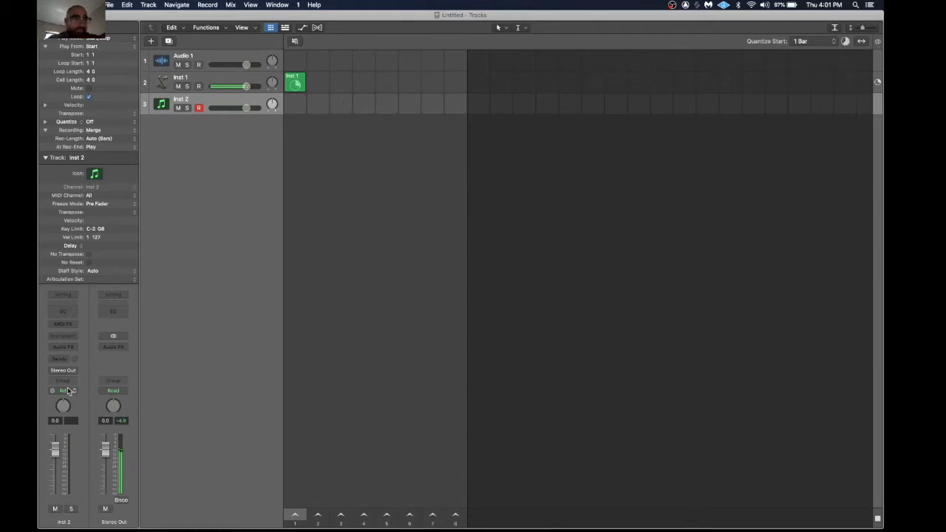
Step: Load Alchemy on the new instrument track and select the Anthem Chord Arp preset
{"action": "left_click", "coordinate": [71, 336]}
{"action": "left_click", "coordinate": [103, 357]}
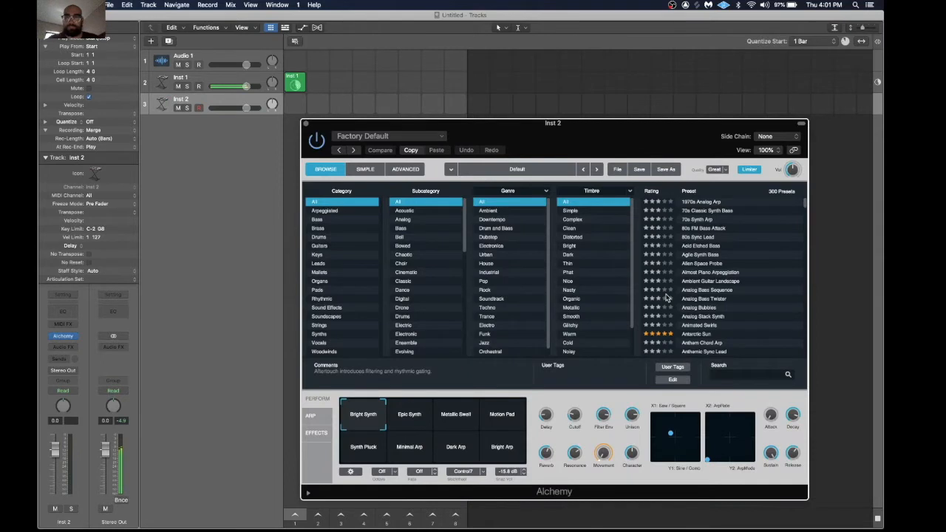
{"action": "left_click", "coordinate": [702, 343]}
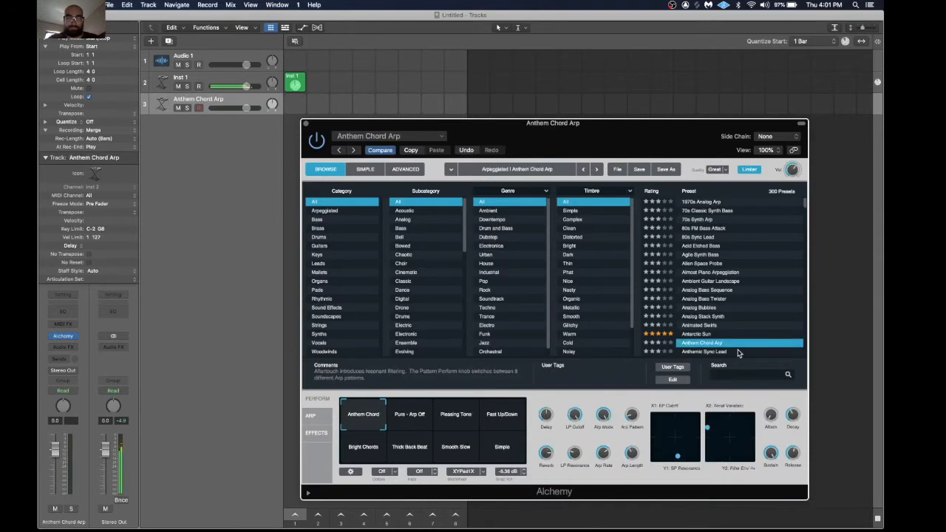
Step: Record an arpeggiated phrase with Musical Typing into the first Live Loops cell of the Anthem Chord Arp track
{"action": "key", "text": "super+k"}
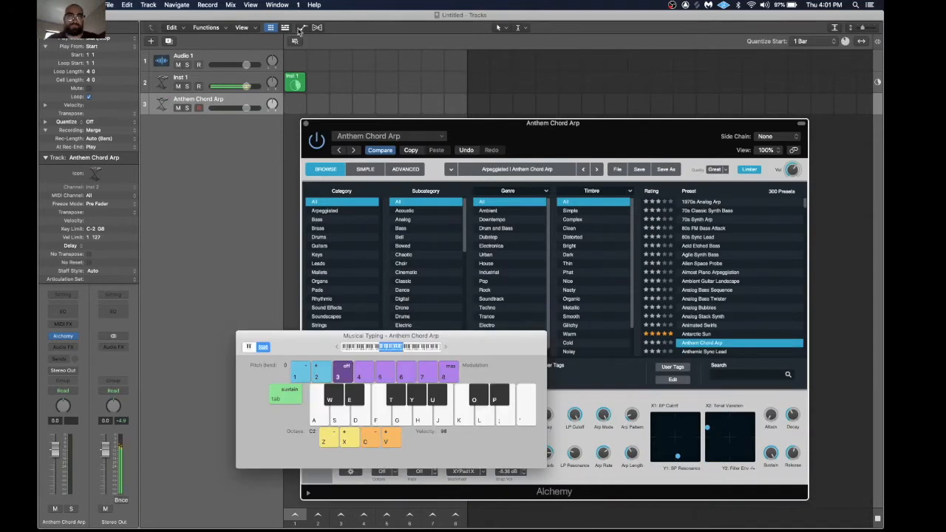
{"action": "left_click", "coordinate": [297, 107]}
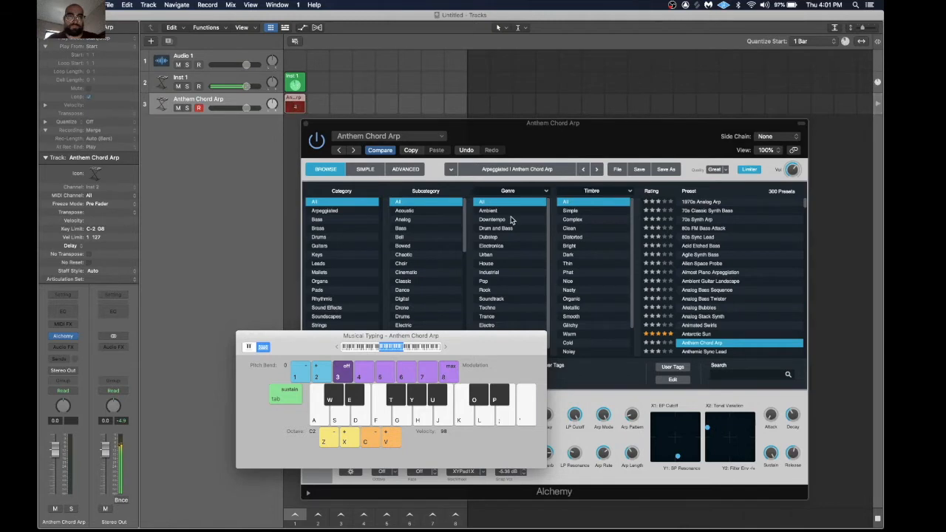
{"action": "key", "text": "j"}
{"action": "key", "text": "j"}
{"action": "key", "text": "k"}
{"action": "key", "text": "a"}
{"action": "key", "text": "d"}
{"action": "key", "text": "f"}
{"action": "key", "text": "k"}
{"action": "key", "text": "a"}
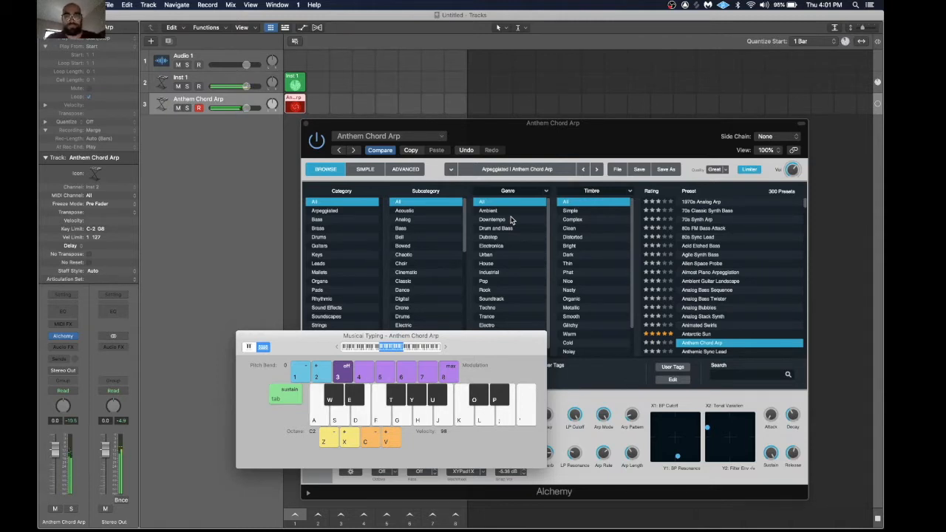
{"action": "key", "text": "space"}
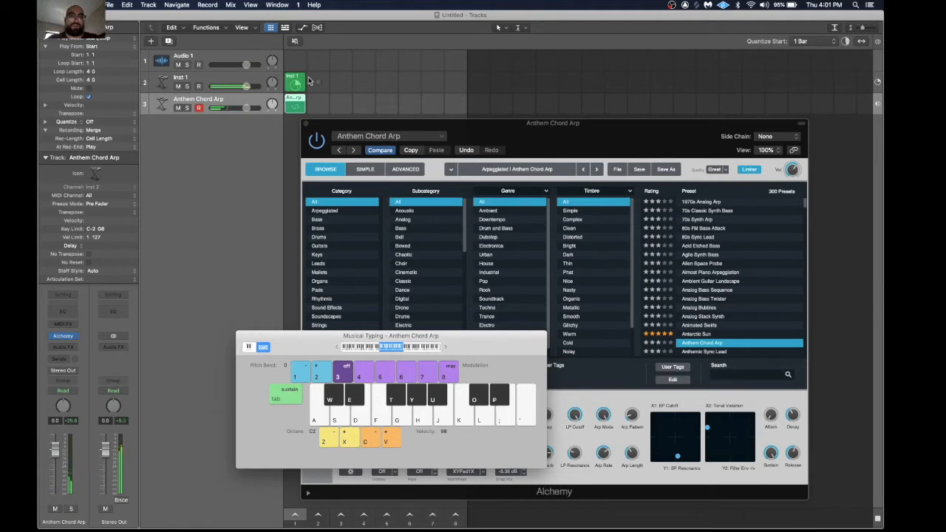
Step: Launch the recorded Anthem Chord Arp loop and close the Musical Typing and Alchemy windows
{"action": "left_click", "coordinate": [294, 107]}
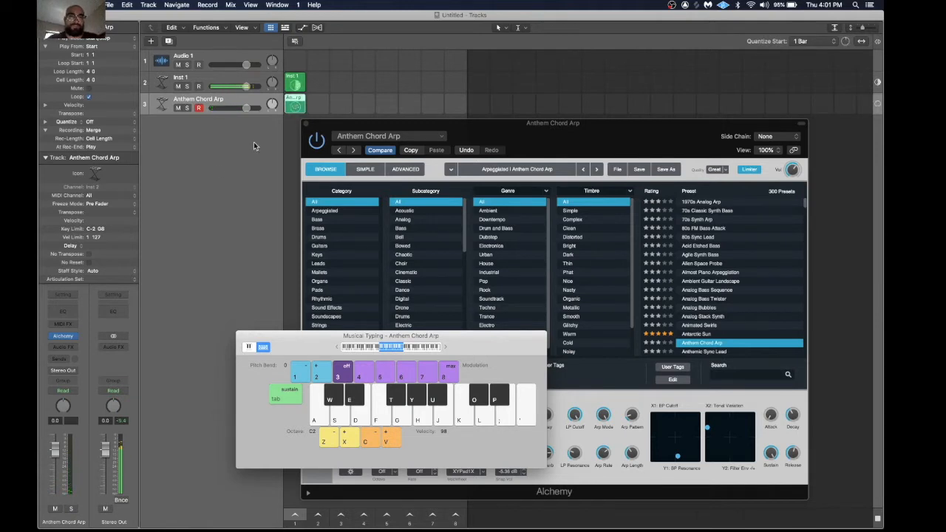
{"action": "left_click", "coordinate": [242, 336]}
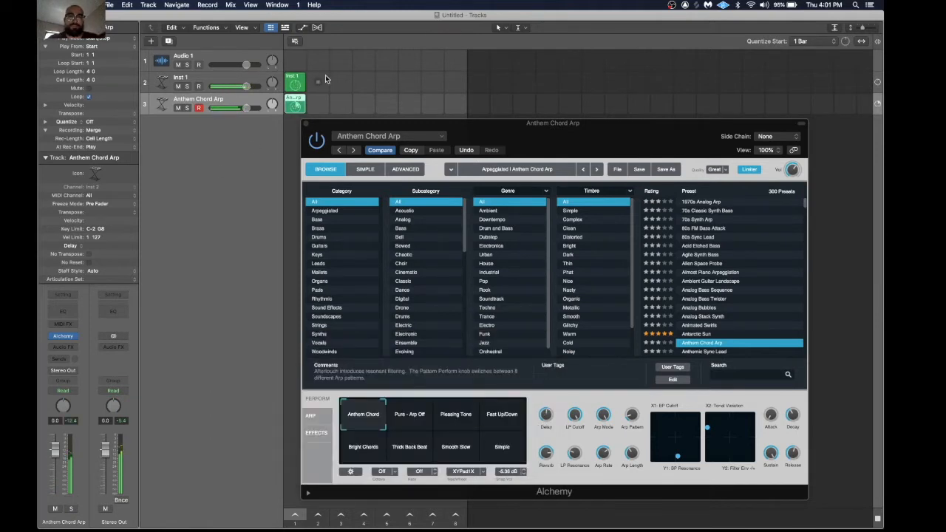
{"action": "left_click", "coordinate": [306, 124]}
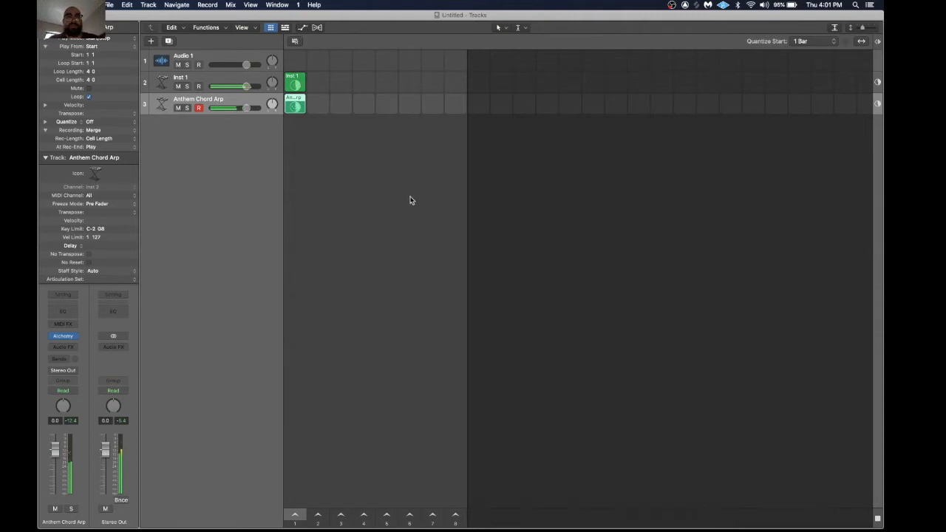
Step: Delete the recorded loops from the Anthem Chord Arp and Inst 1 tracks
{"action": "left_click", "coordinate": [323, 123]}
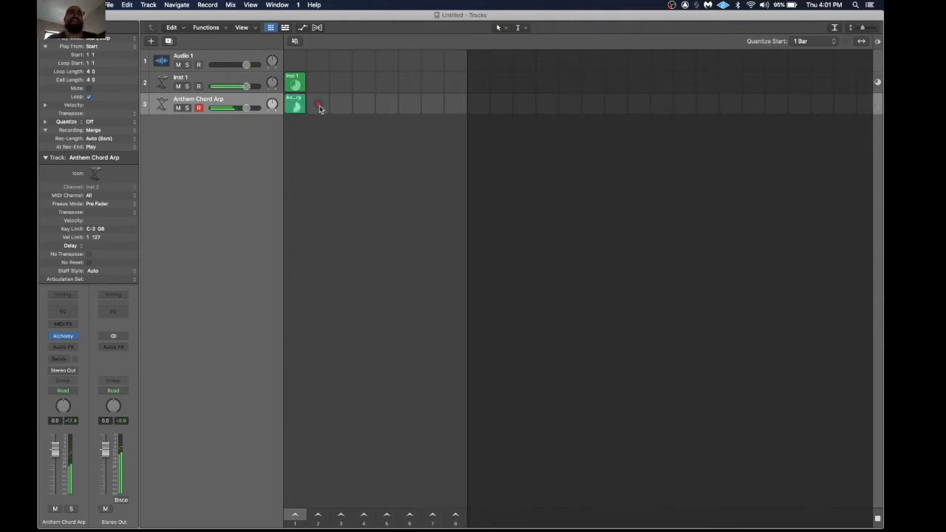
{"action": "left_click", "coordinate": [299, 96]}
{"action": "key", "text": "Delete"}
{"action": "left_click", "coordinate": [303, 83]}
{"action": "key", "text": "Delete"}
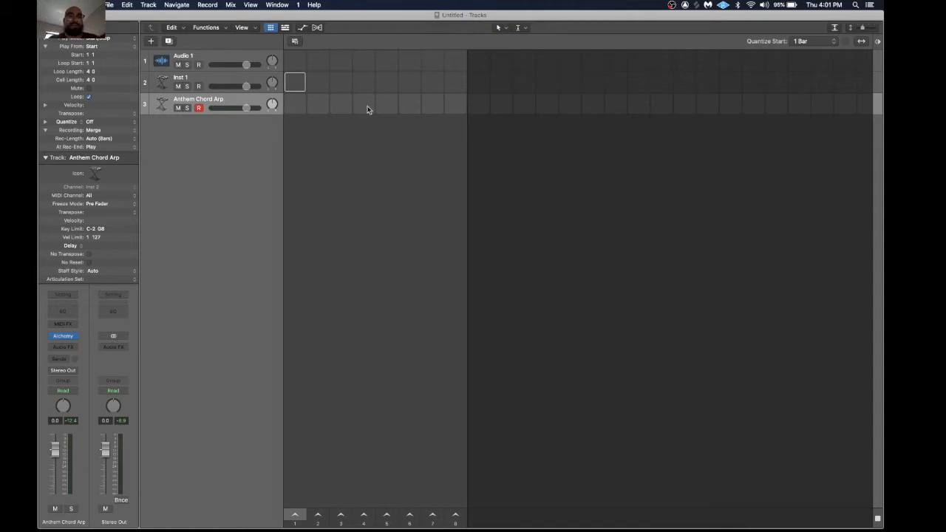
Step: Switch from the Live Loops grid back to the tracks area alone
{"action": "left_click", "coordinate": [282, 28]}
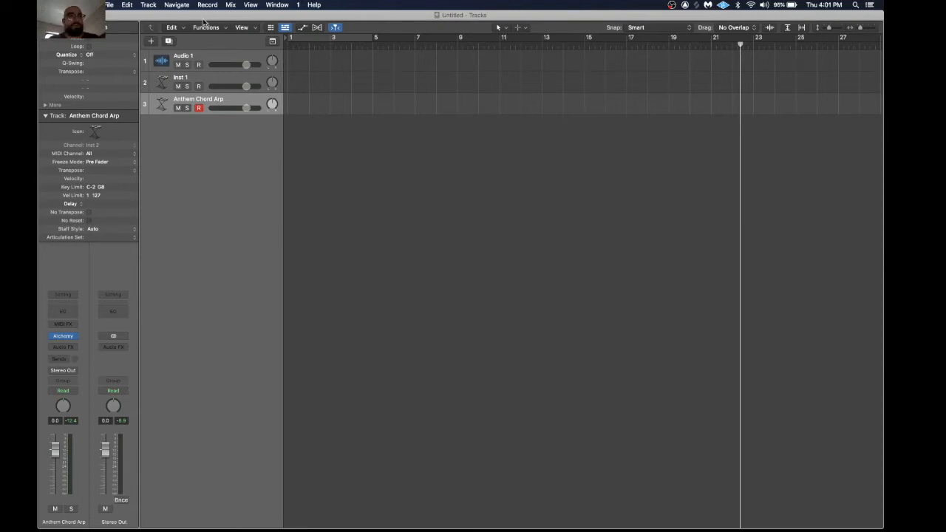
{"action": "left_click", "coordinate": [108, 5]}
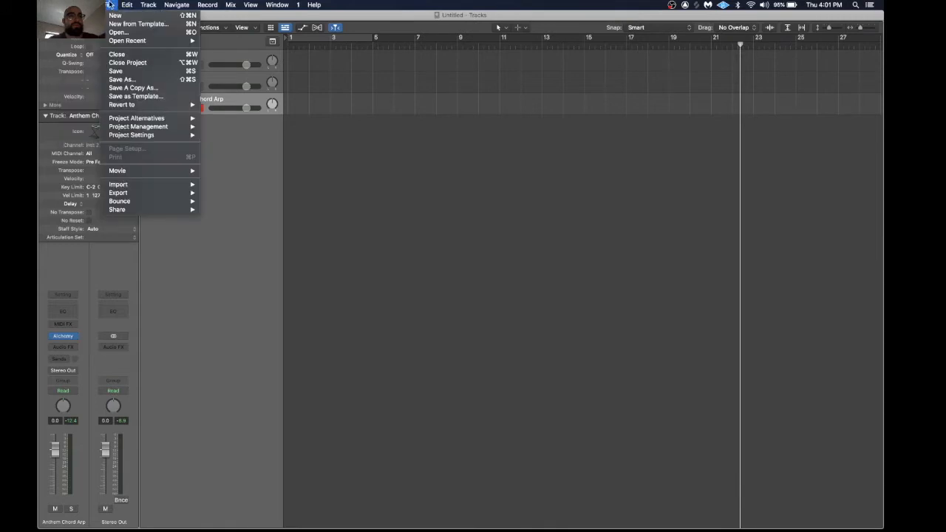
{"action": "left_click", "coordinate": [438, 59]}
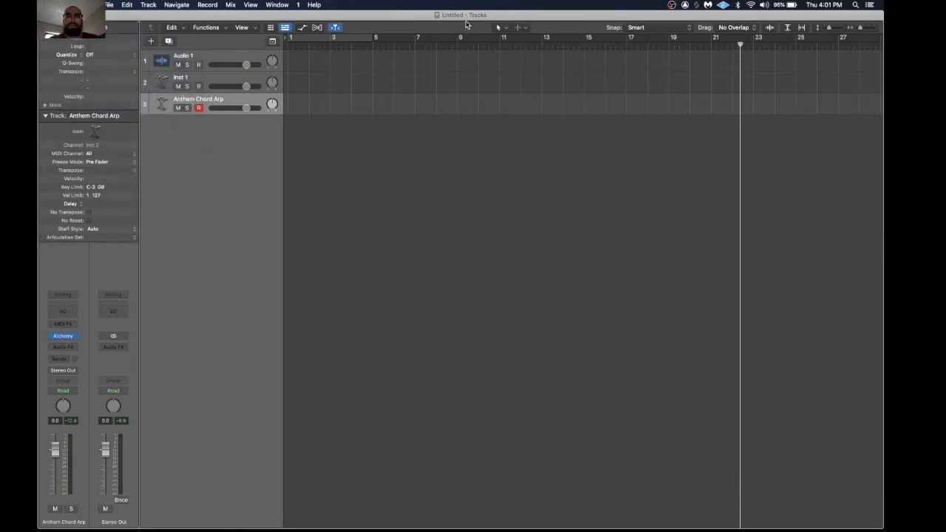
Step: Bring back the control bar without the toolbar, keeping the Live Loops grid hidden
{"action": "left_click_drag", "start_coordinate": [466, 21], "coordinate": [451, 118]}
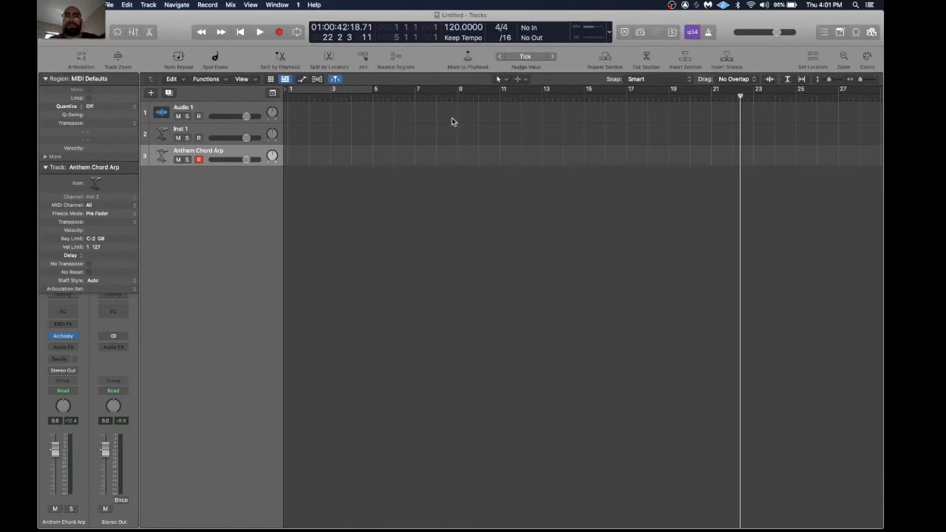
{"action": "left_click_drag", "start_coordinate": [481, 57], "coordinate": [483, 49]}
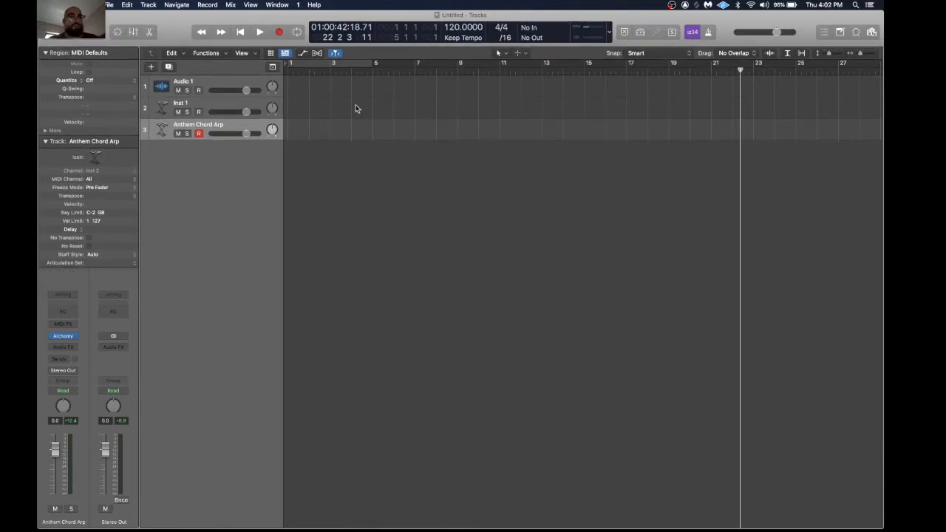
{"action": "left_click", "coordinate": [269, 54]}
{"action": "left_click", "coordinate": [269, 53]}
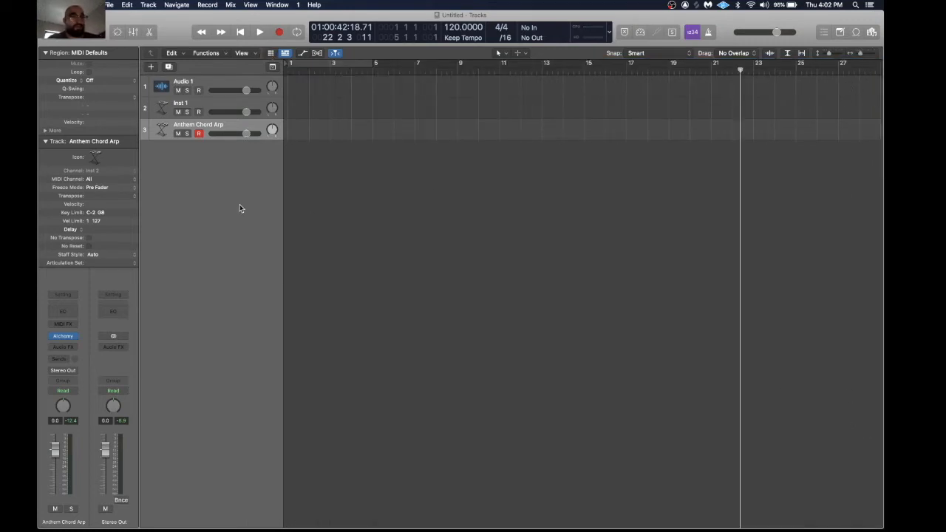
Step: Add a third software instrument track and load Sampler (Multi-Sample) on it, placing its window higher over the tracks area
{"action": "right_click", "coordinate": [202, 208]}
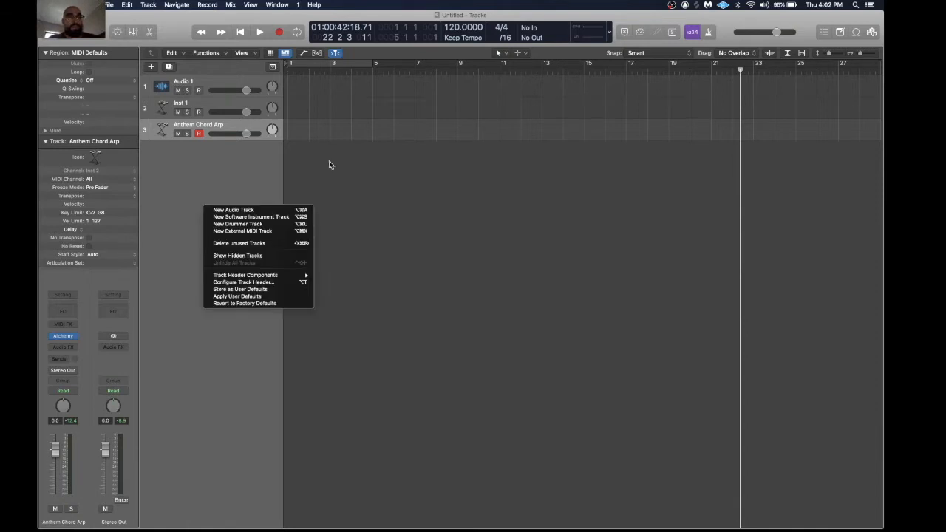
{"action": "left_click", "coordinate": [239, 231]}
{"action": "left_click", "coordinate": [63, 335]}
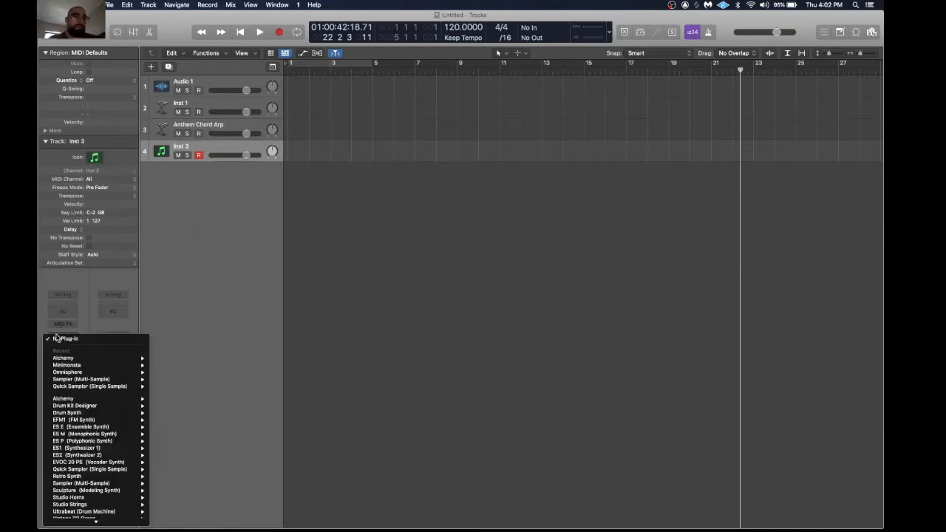
{"action": "mouse_move", "coordinate": [139, 477]}
{"action": "scroll", "coordinate": [137, 443], "scroll_direction": "down", "scroll_amount": 3}
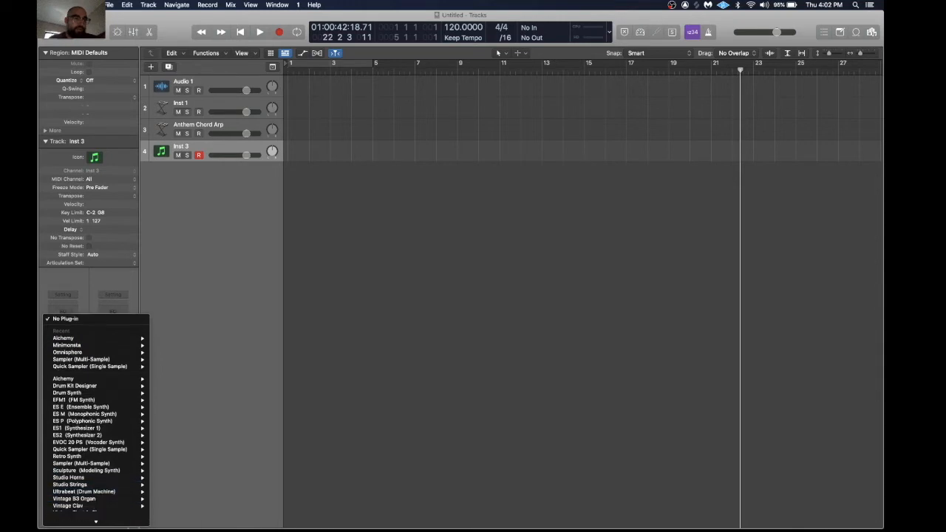
{"action": "mouse_move", "coordinate": [120, 431]}
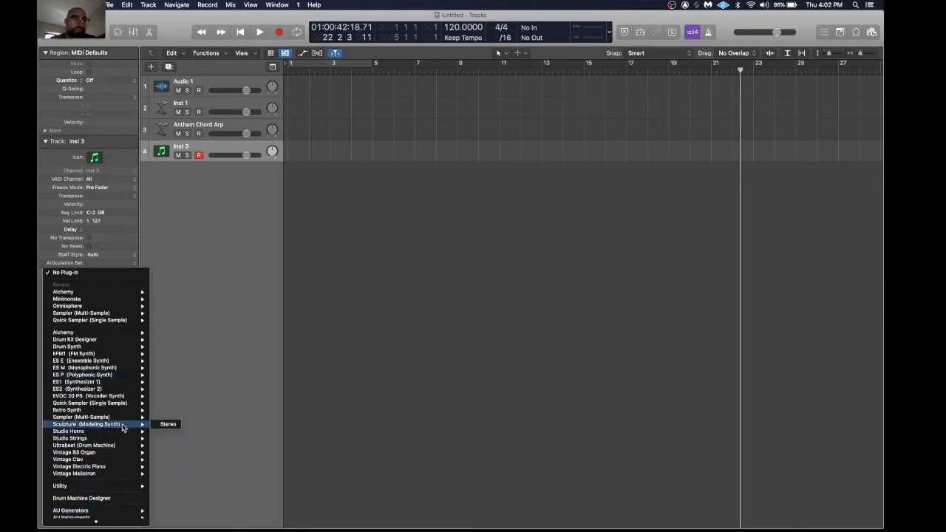
{"action": "left_click", "coordinate": [128, 419]}
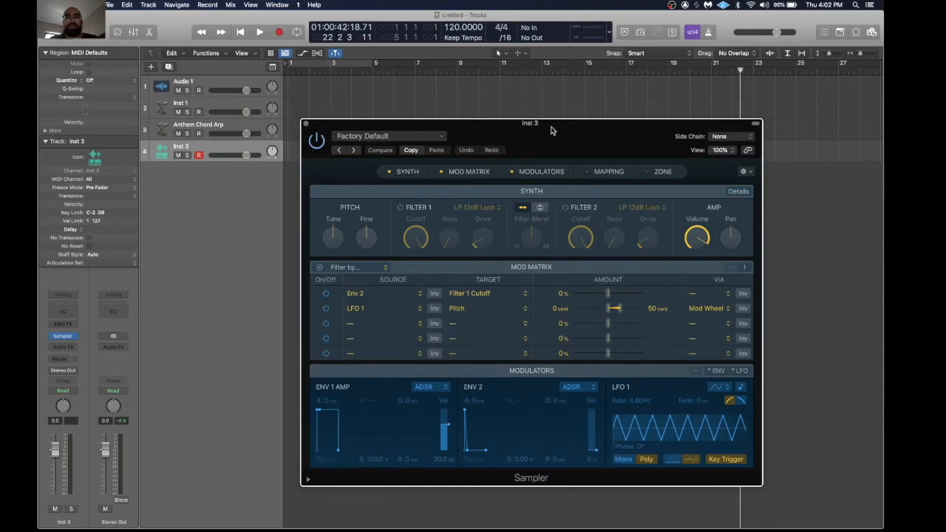
{"action": "left_click_drag", "start_coordinate": [552, 129], "coordinate": [495, 57]}
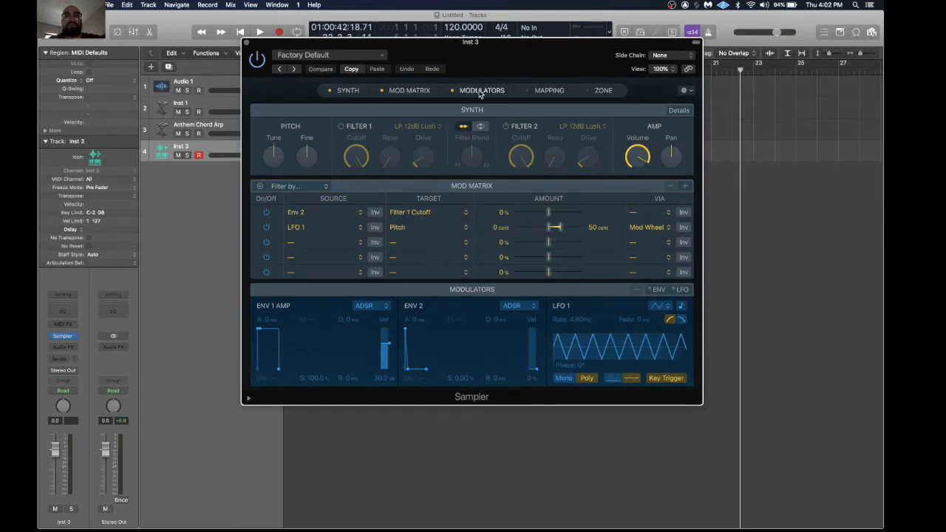
Step: Look over Sampler's Synth, Mod Matrix, Modulators, Mapping and Zone sections
{"action": "left_click", "coordinate": [559, 92]}
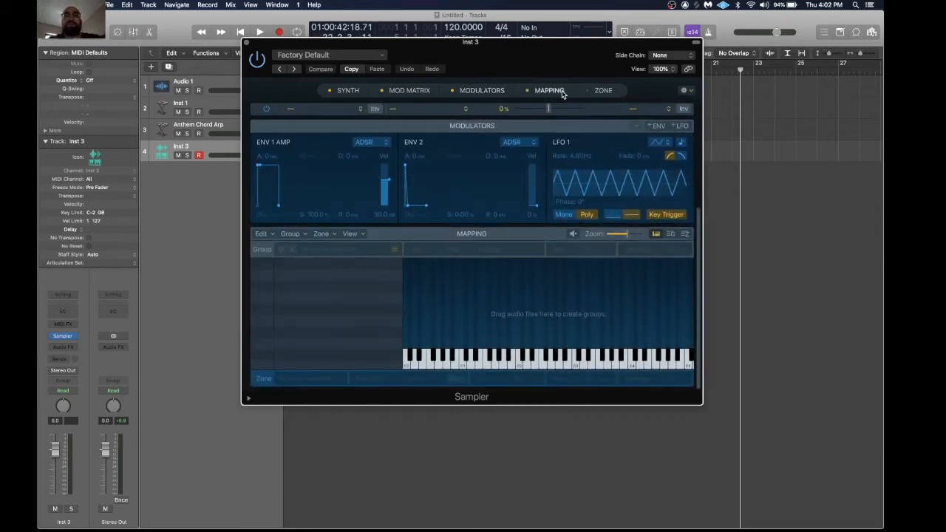
{"action": "left_click", "coordinate": [602, 91]}
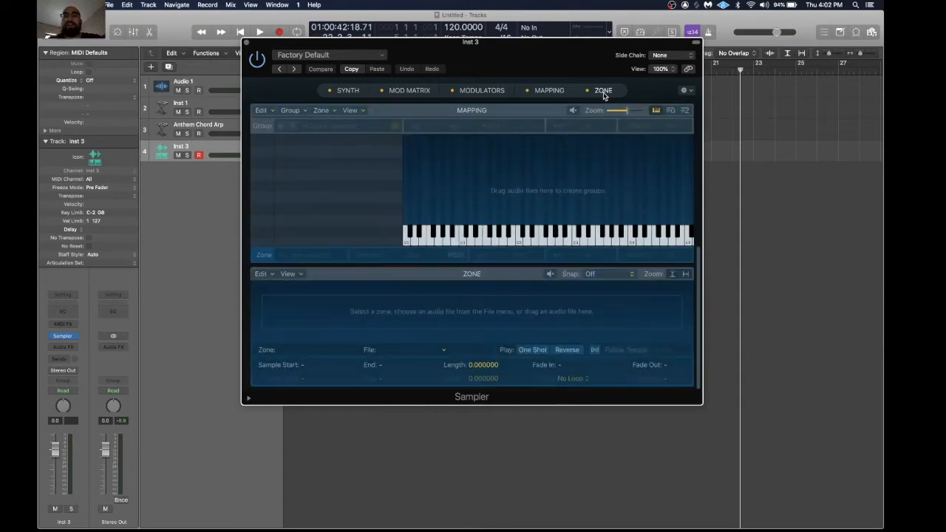
{"action": "left_click", "coordinate": [494, 94]}
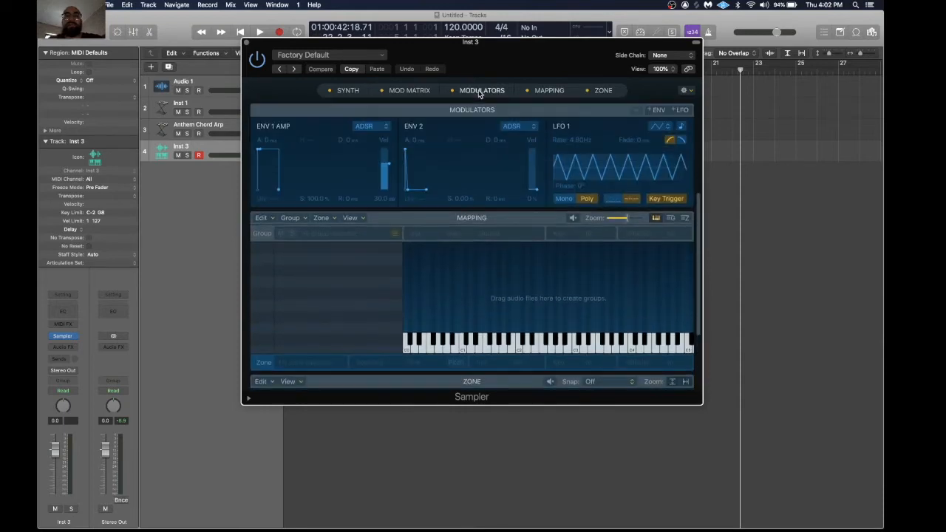
{"action": "left_click", "coordinate": [410, 91]}
{"action": "left_click", "coordinate": [348, 92]}
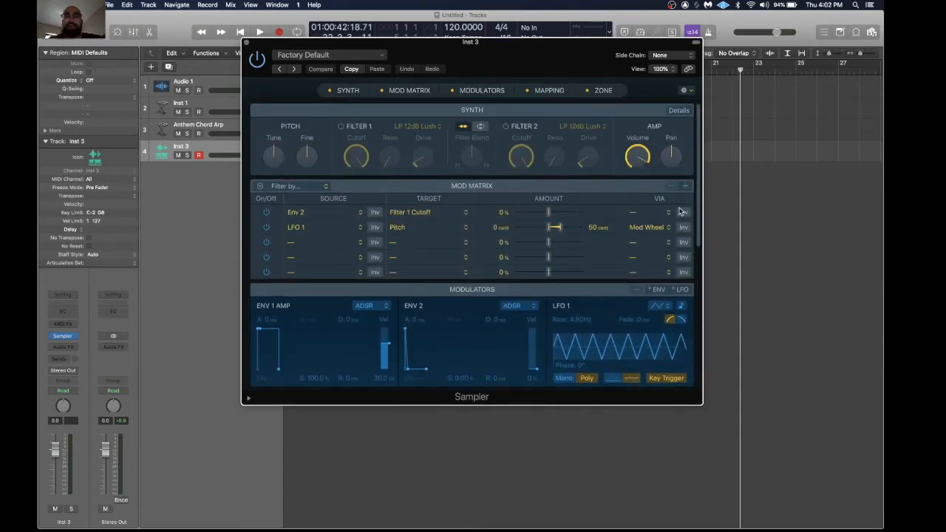
{"action": "scroll", "coordinate": [592, 273], "scroll_direction": "down", "scroll_amount": 10}
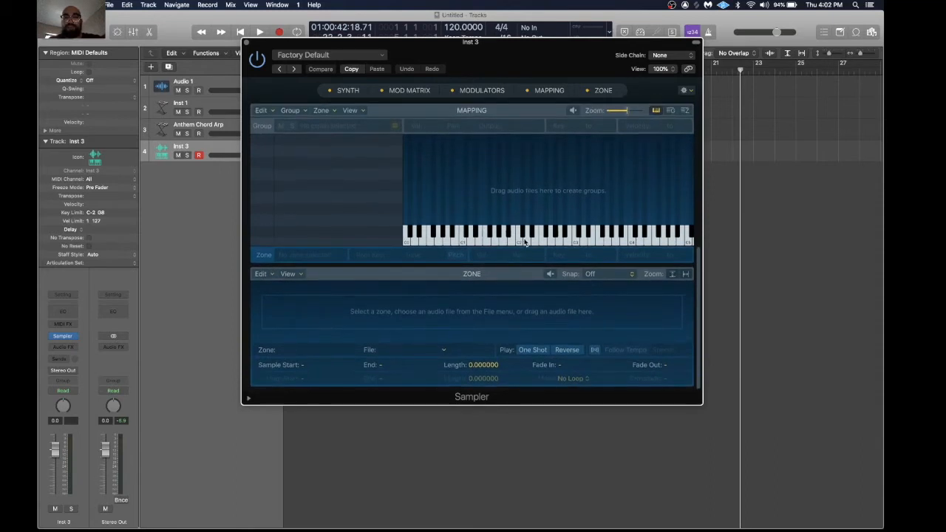
Step: Load the GUITAR BELL setting into Sampler and open Musical Typing
{"action": "left_click", "coordinate": [346, 56]}
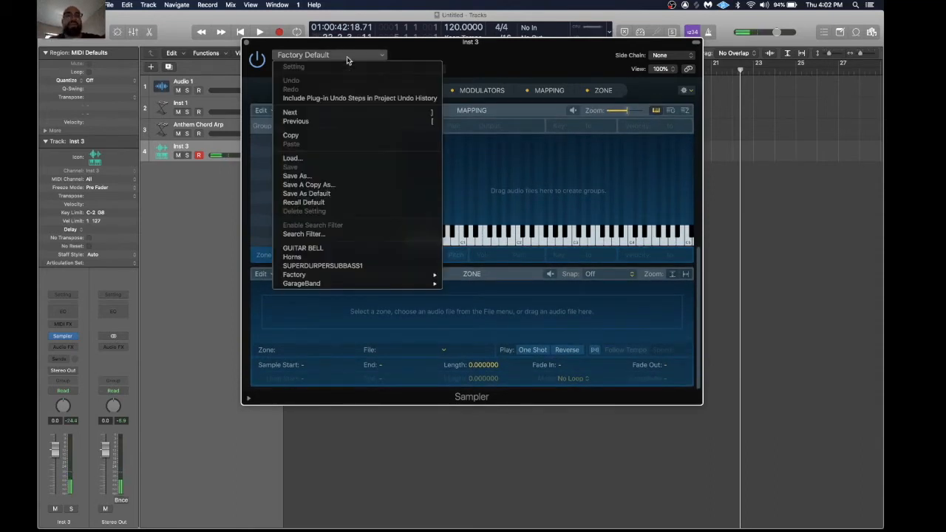
{"action": "left_click", "coordinate": [357, 249]}
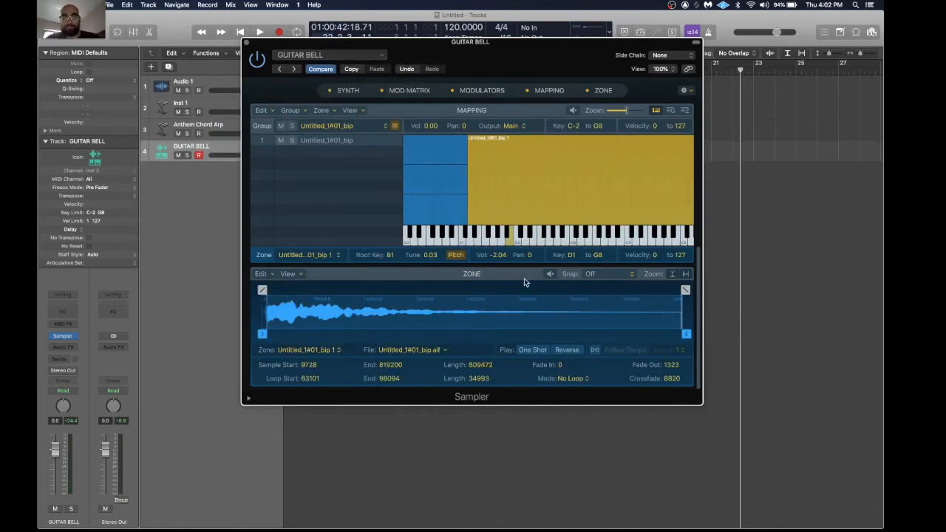
{"action": "key", "text": "super+k"}
Step: Play test notes on GUITAR BELL with Musical Typing, raising the octave to C5, and close the Sampler window
{"action": "key", "text": "g"}
{"action": "key", "text": "u"}
{"action": "key", "text": "x"}
{"action": "key", "text": "x"}
{"action": "key", "text": "x"}
{"action": "key", "text": "x"}
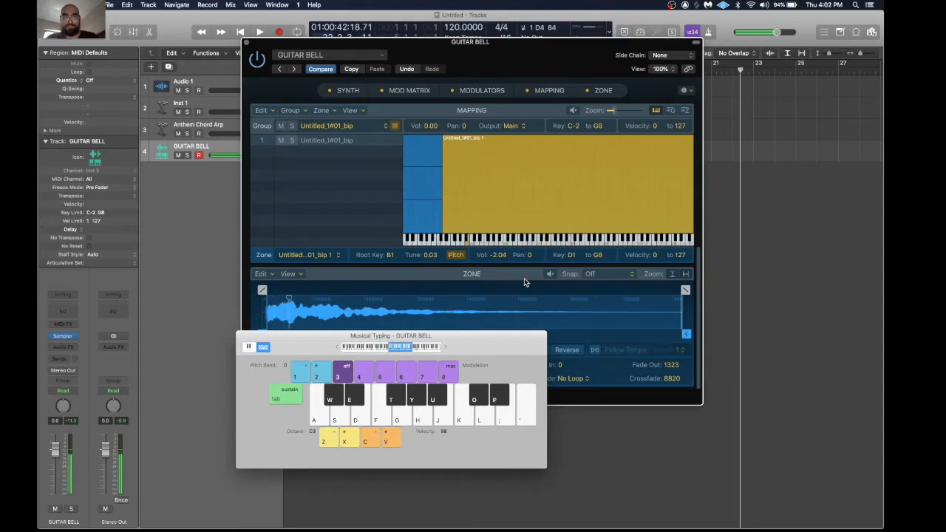
{"action": "key", "text": "u"}
{"action": "key", "text": "l"}
{"action": "key", "text": "s"}
{"action": "key", "text": "a"}
{"action": "left_click", "coordinate": [249, 45]}
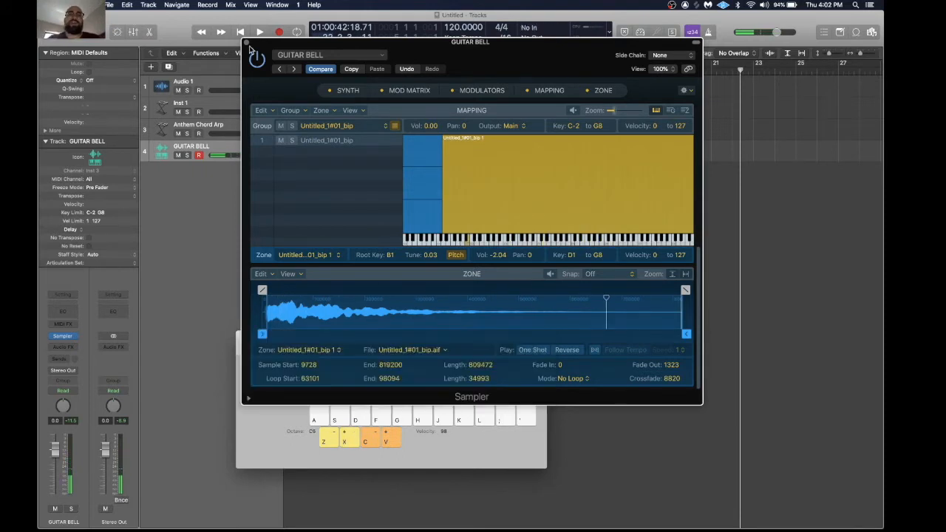
{"action": "left_click", "coordinate": [246, 42]}
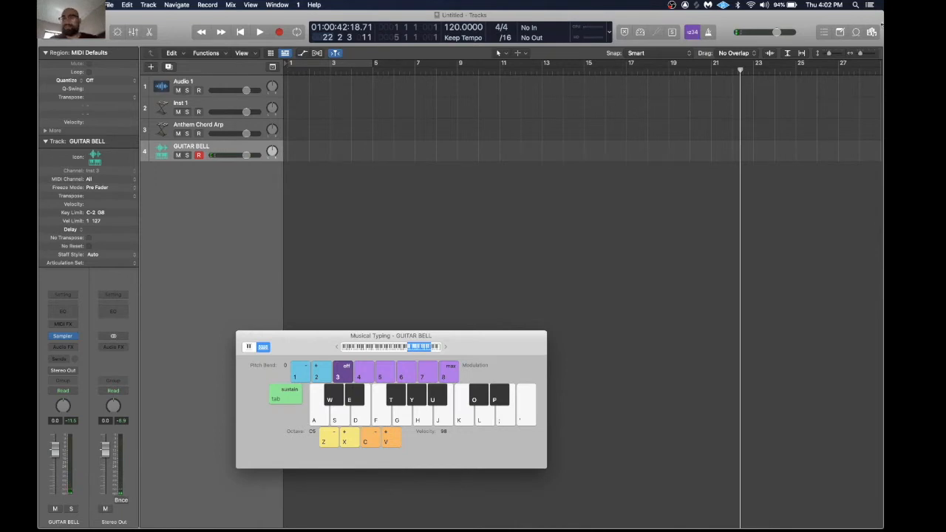
Step: Open the file browser and go to the bookmarked SAMPLES > * DROPOUTS > ONE SHOTS folder
{"action": "left_click", "coordinate": [873, 32]}
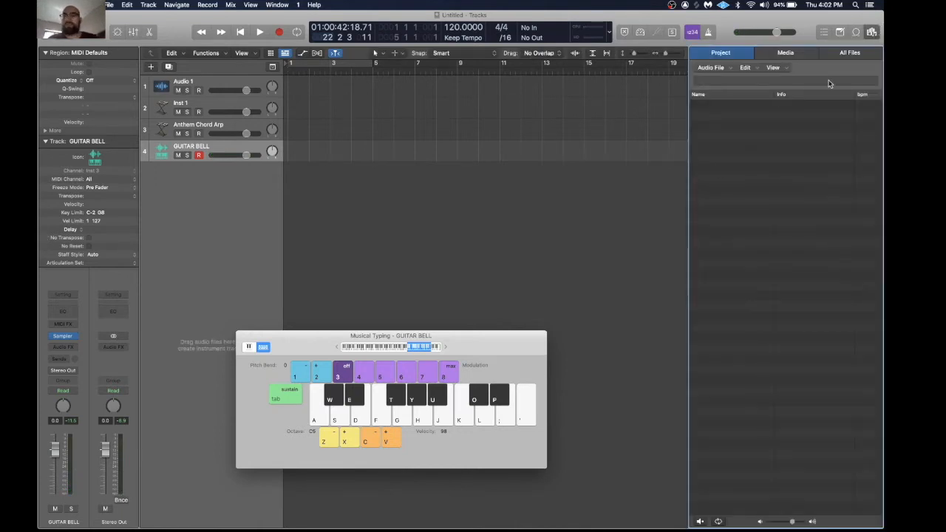
{"action": "left_click", "coordinate": [849, 53]}
{"action": "left_click", "coordinate": [798, 56]}
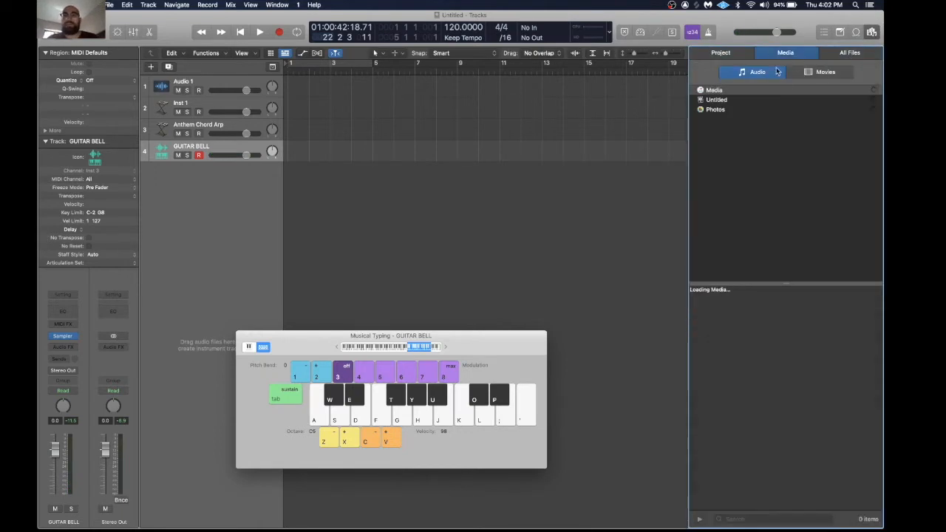
{"action": "left_click", "coordinate": [843, 53]}
{"action": "left_click", "coordinate": [808, 68]}
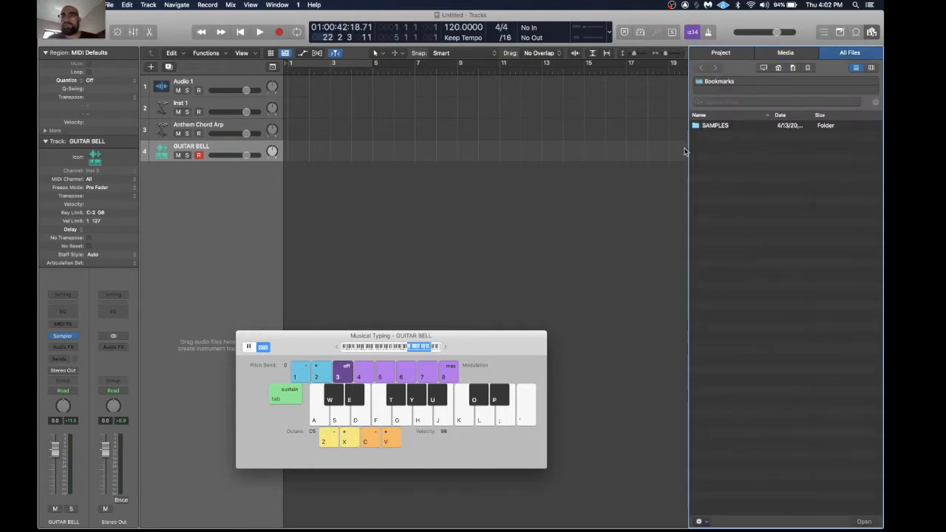
{"action": "double_click", "coordinate": [717, 126]}
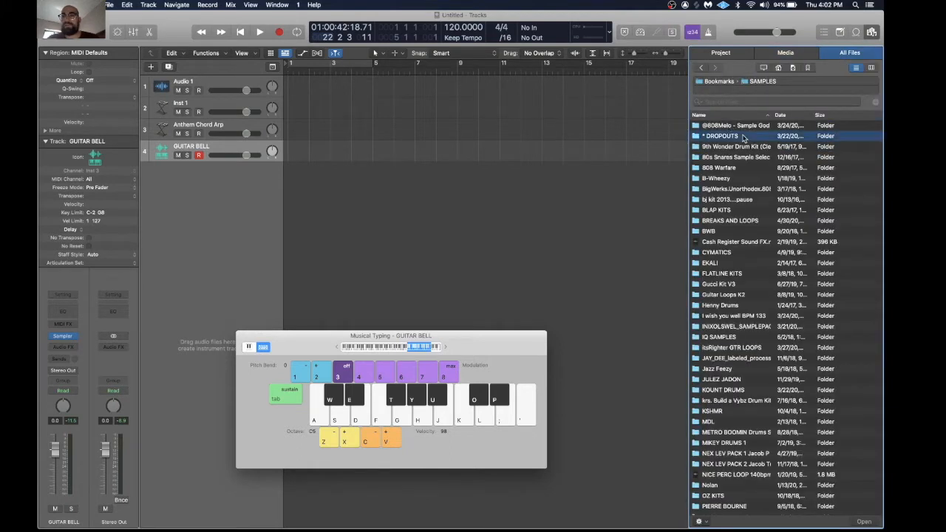
{"action": "double_click", "coordinate": [744, 136]}
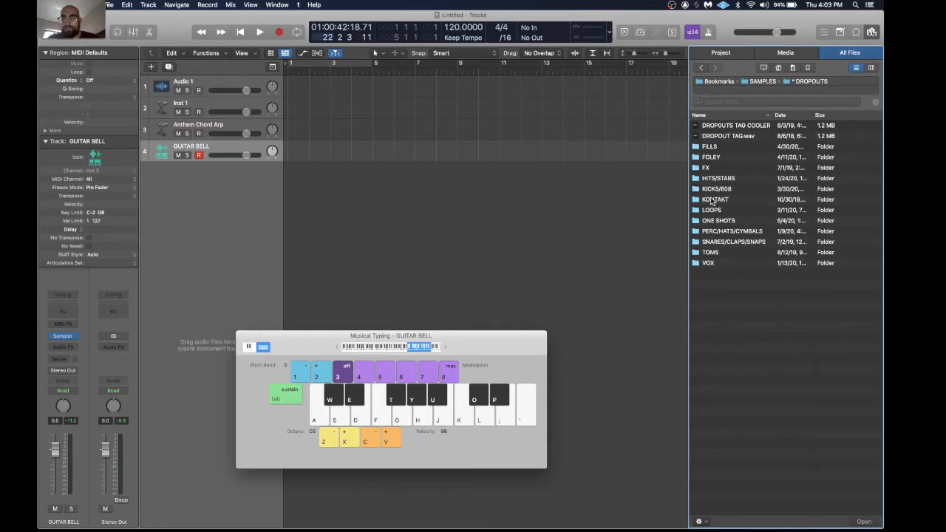
{"action": "double_click", "coordinate": [723, 220]}
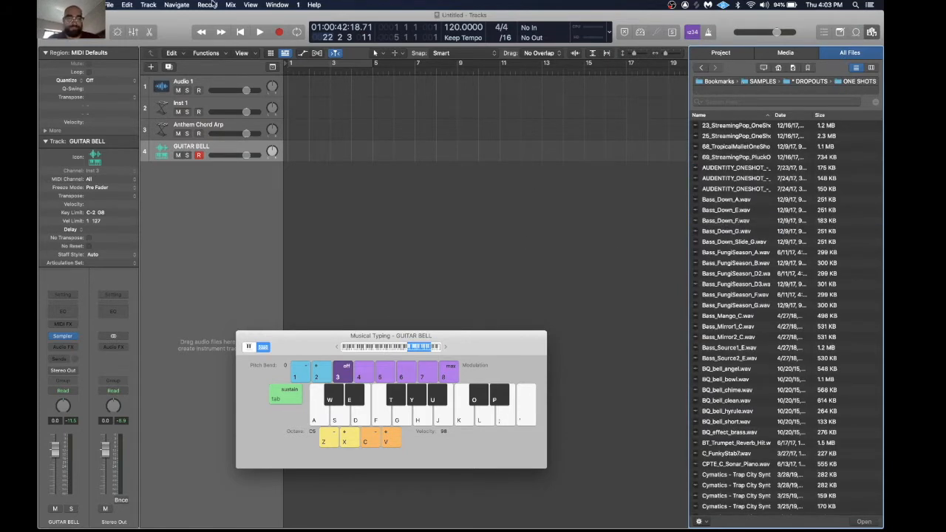
Step: Add a Drummer track and below it a software instrument track with Sampler (Multi-Sample) loaded
{"action": "right_click", "coordinate": [236, 282]}
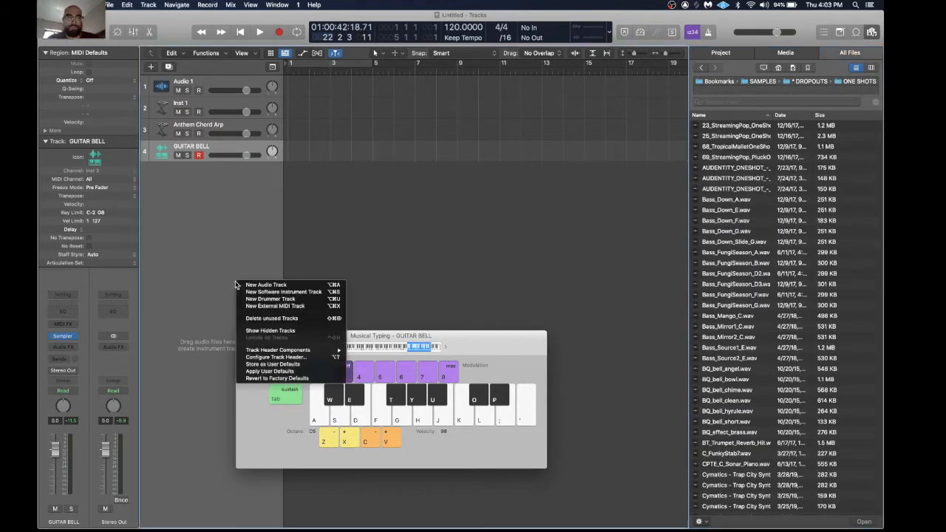
{"action": "left_click", "coordinate": [309, 299]}
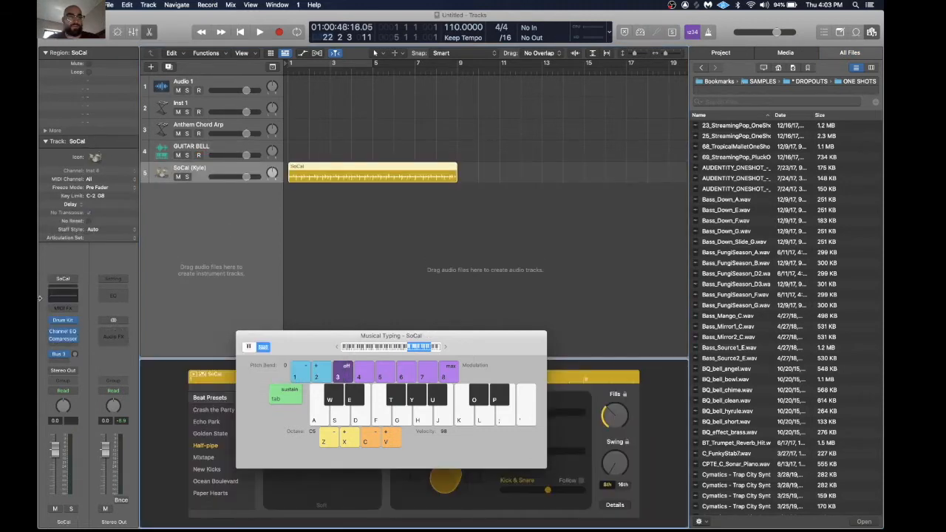
{"action": "right_click", "coordinate": [192, 167]}
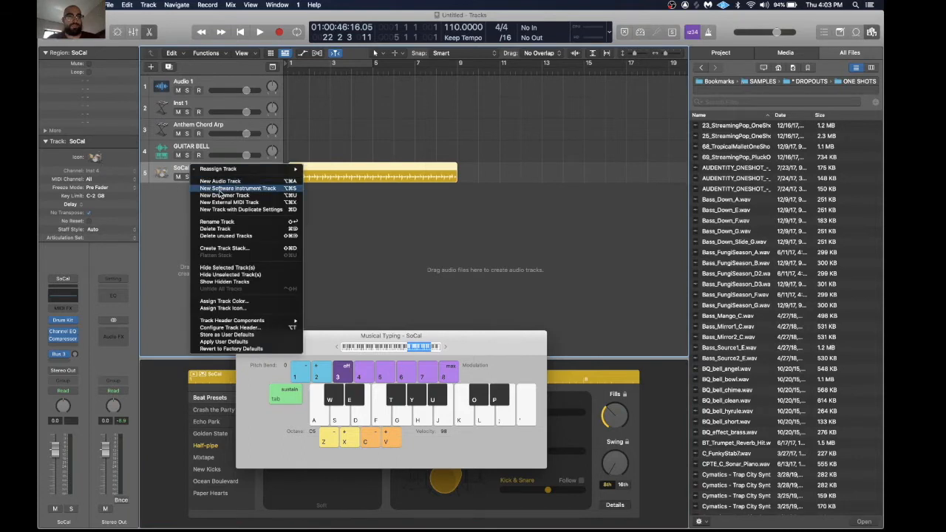
{"action": "left_click", "coordinate": [220, 189]}
{"action": "left_click", "coordinate": [65, 335]}
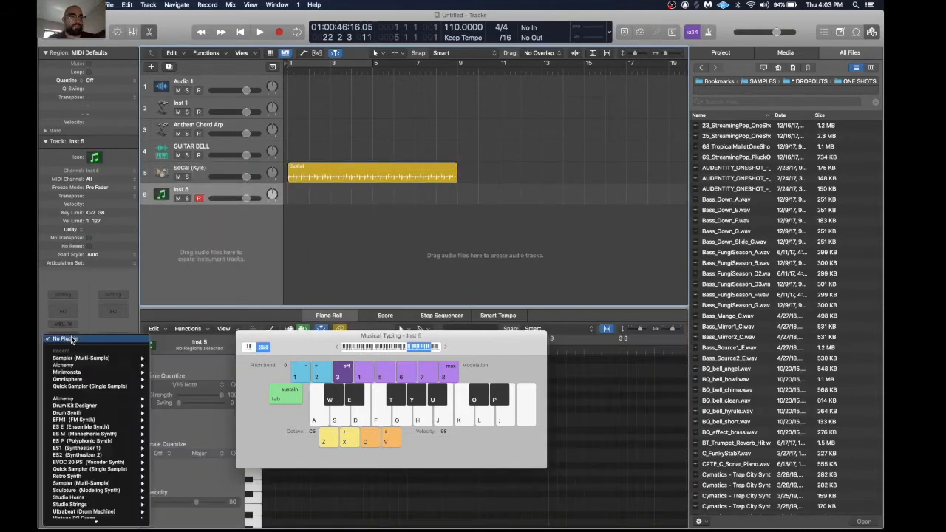
{"action": "left_click", "coordinate": [659, 384]}
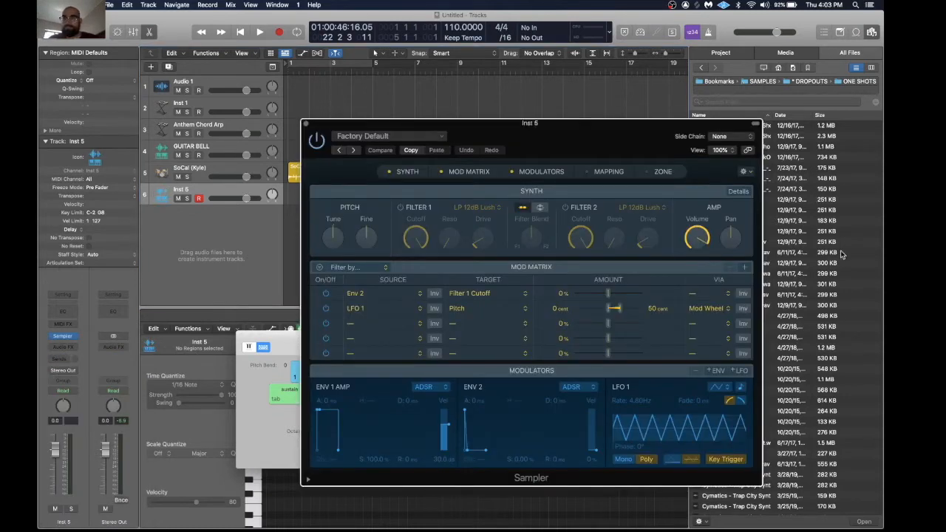
Step: Show Sampler's Zone and Mapping sections and move its window clear of the file browser
{"action": "left_click", "coordinate": [659, 171]}
{"action": "left_click", "coordinate": [608, 172]}
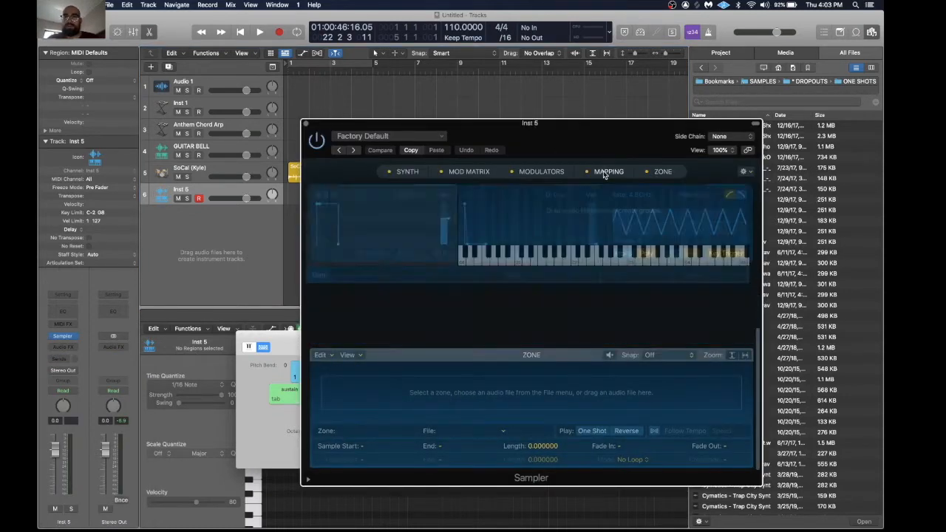
{"action": "left_click_drag", "start_coordinate": [564, 126], "coordinate": [260, 65]}
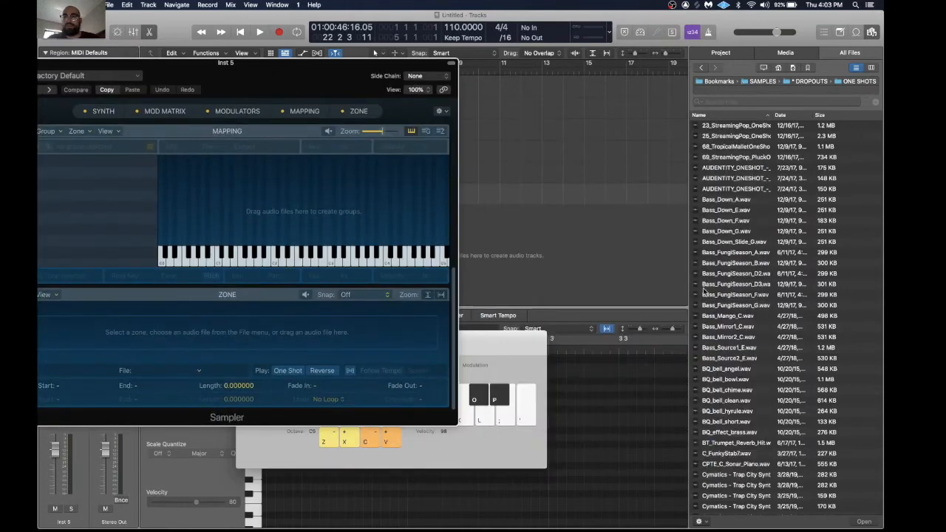
Step: Audition Bass_Down_A.wav and Bass_Down_E.wav, and add Bass_Down_E.wav to Sampler's mapping area
{"action": "left_click", "coordinate": [732, 200]}
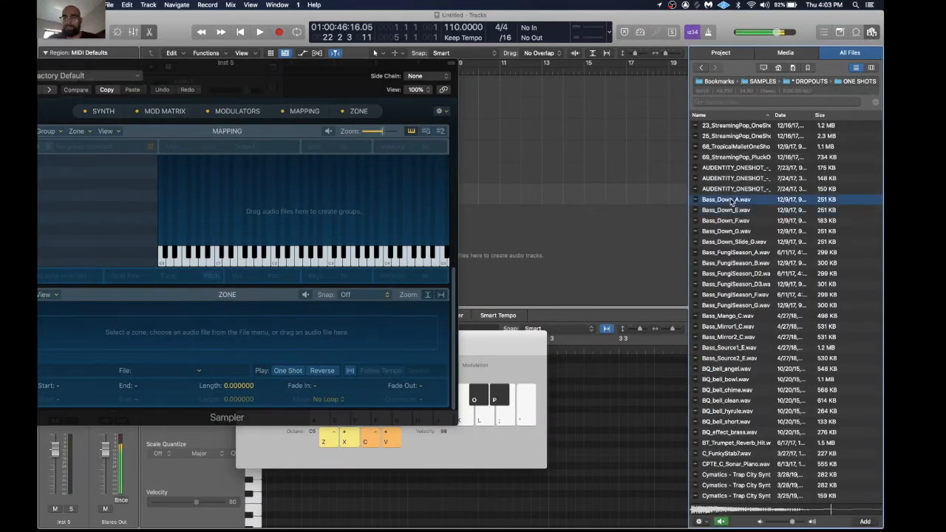
{"action": "left_click", "coordinate": [734, 211]}
{"action": "left_click_drag", "start_coordinate": [733, 212], "coordinate": [447, 236]}
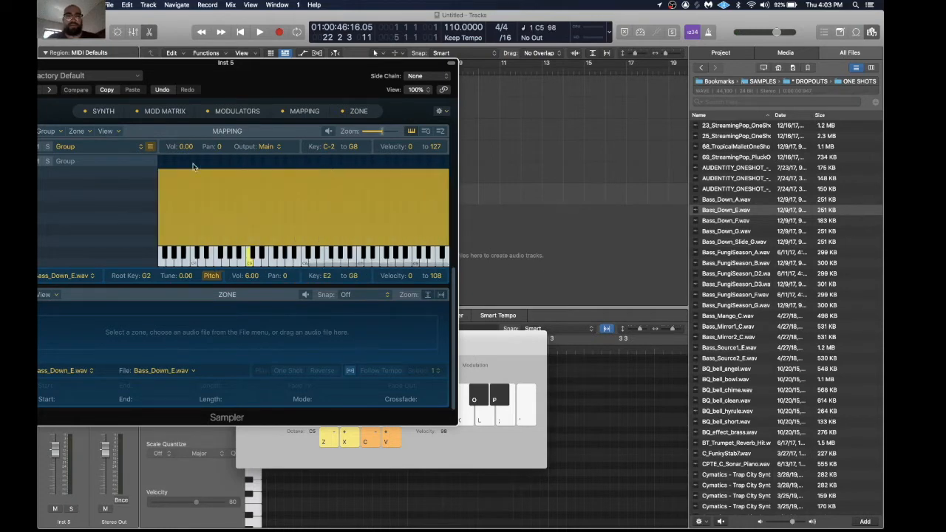
Step: Test the mapped bass sample by playing notes on the Inst 5 track, switching the track's solo on and off
{"action": "left_click_drag", "start_coordinate": [261, 81], "coordinate": [618, 172]}
{"action": "key", "text": "a"}
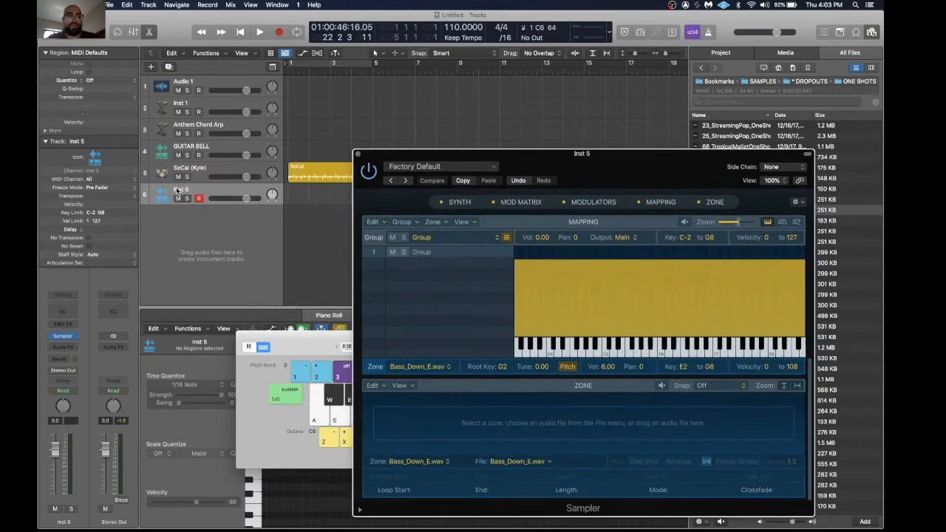
{"action": "left_click", "coordinate": [177, 190]}
{"action": "key", "text": "a"}
{"action": "left_click", "coordinate": [187, 199]}
{"action": "left_click", "coordinate": [187, 199]}
{"action": "key", "text": "a"}
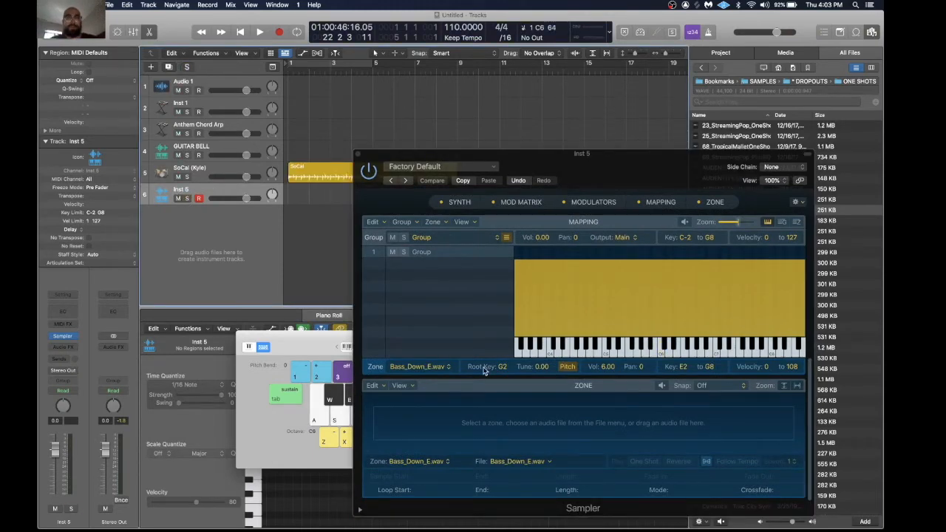
{"action": "left_click", "coordinate": [648, 359]}
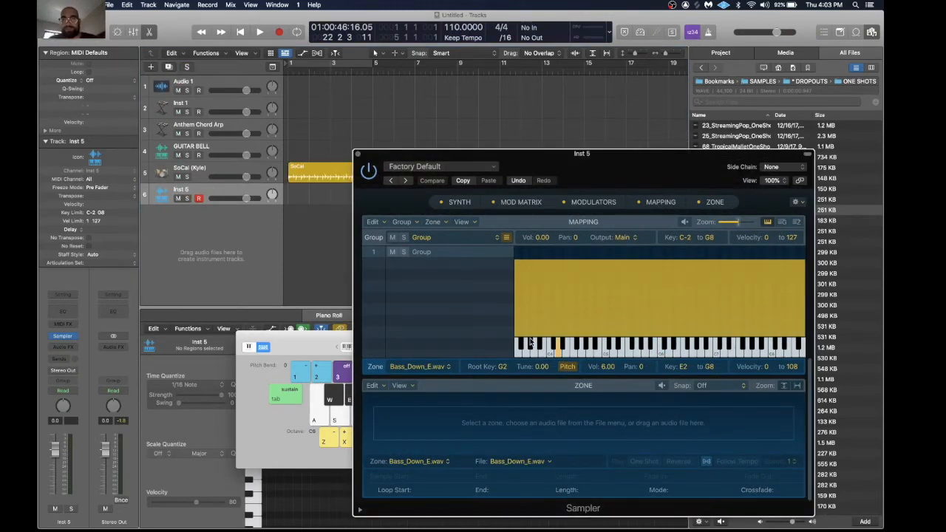
Step: Delete the group holding Bass_Down_E.wav from Sampler and return to the empty Mapping section
{"action": "left_click", "coordinate": [424, 255]}
{"action": "key", "text": "Delete"}
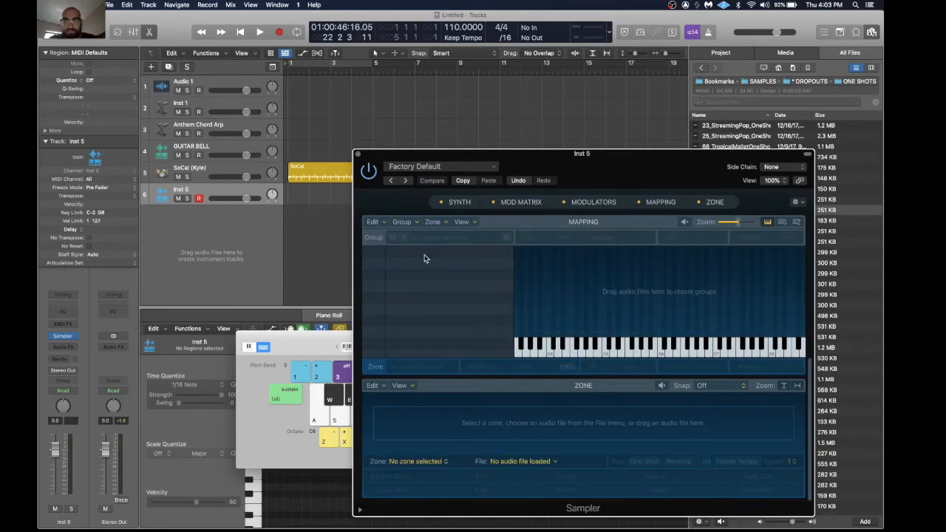
{"action": "left_click", "coordinate": [501, 205]}
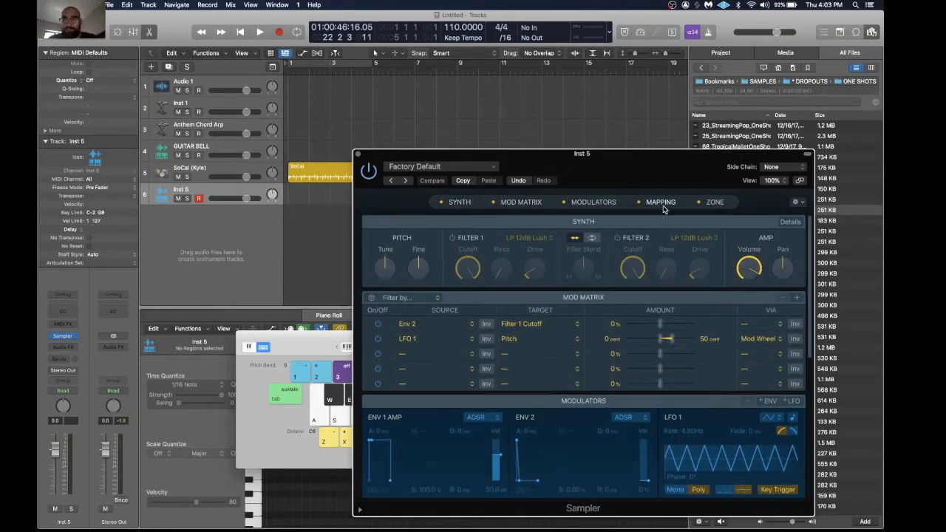
{"action": "left_click", "coordinate": [661, 202]}
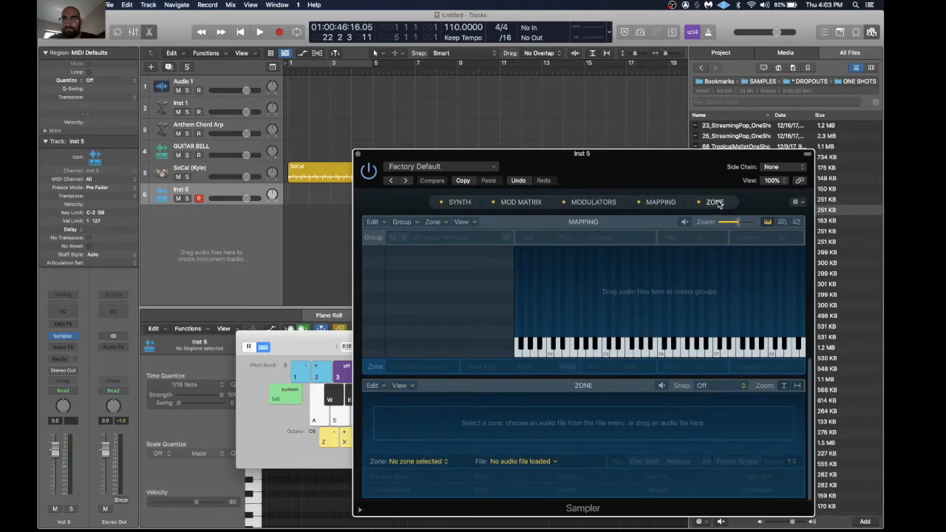
{"action": "left_click", "coordinate": [638, 205]}
{"action": "left_click", "coordinate": [639, 205]}
Step: Move the Sampler window clear of the file browser and add Bass_Down_E.wav to it using Zone per Note
{"action": "left_click_drag", "start_coordinate": [714, 152], "coordinate": [446, 47]}
{"action": "left_click_drag", "start_coordinate": [747, 212], "coordinate": [336, 98]}
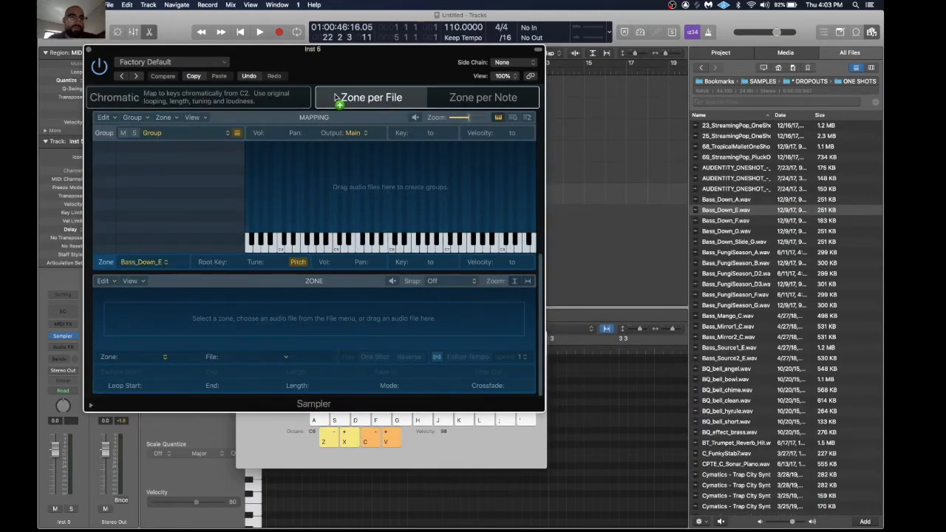
{"action": "left_click_drag", "start_coordinate": [424, 99], "coordinate": [448, 99]}
Step: Play the mapped Bass_Down_E sample with Musical Typing down to octave C0, and close the Sampler window
{"action": "key", "text": "a"}
{"action": "key", "text": "z"}
{"action": "key", "text": "l"}
{"action": "key", "text": "z"}
{"action": "key", "text": "l"}
{"action": "key", "text": "h"}
{"action": "key", "text": "z"}
{"action": "key", "text": "l"}
{"action": "key", "text": "h"}
{"action": "key", "text": "z"}
{"action": "key", "text": "l"}
{"action": "key", "text": "z"}
{"action": "key", "text": "h"}
{"action": "key", "text": "z"}
{"action": "key", "text": "h"}
{"action": "key", "text": "a"}
{"action": "key", "text": "a"}
{"action": "key", "text": "k"}
{"action": "key", "text": "d"}
{"action": "key", "text": "l"}
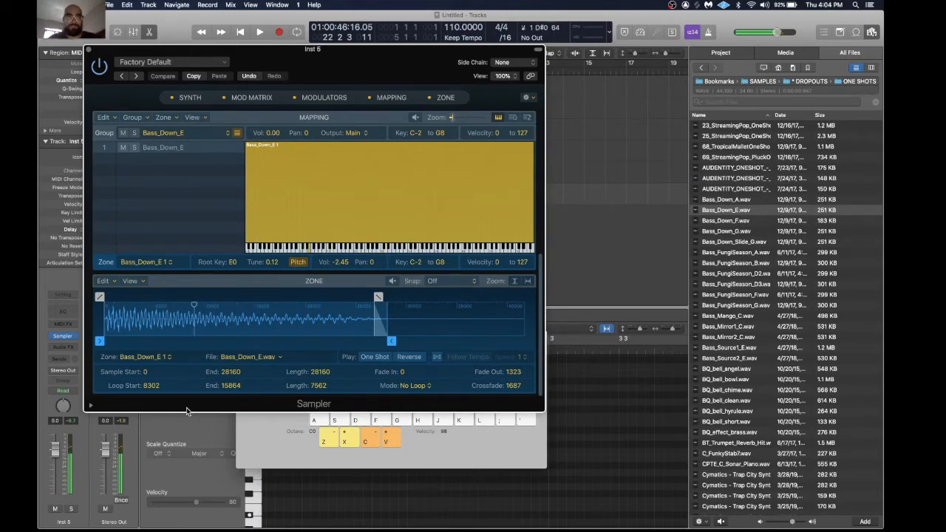
{"action": "left_click", "coordinate": [88, 50]}
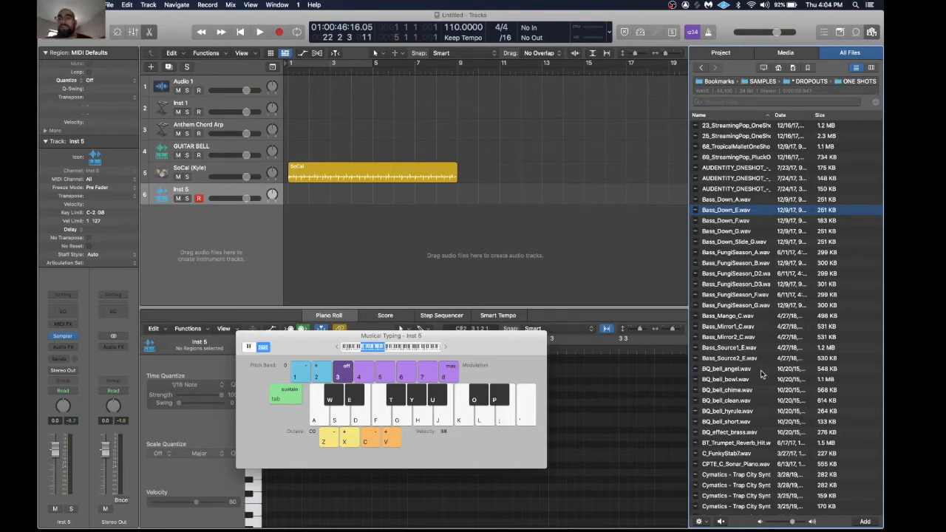
{"action": "scroll", "coordinate": [761, 375], "scroll_direction": "down", "scroll_amount": 20}
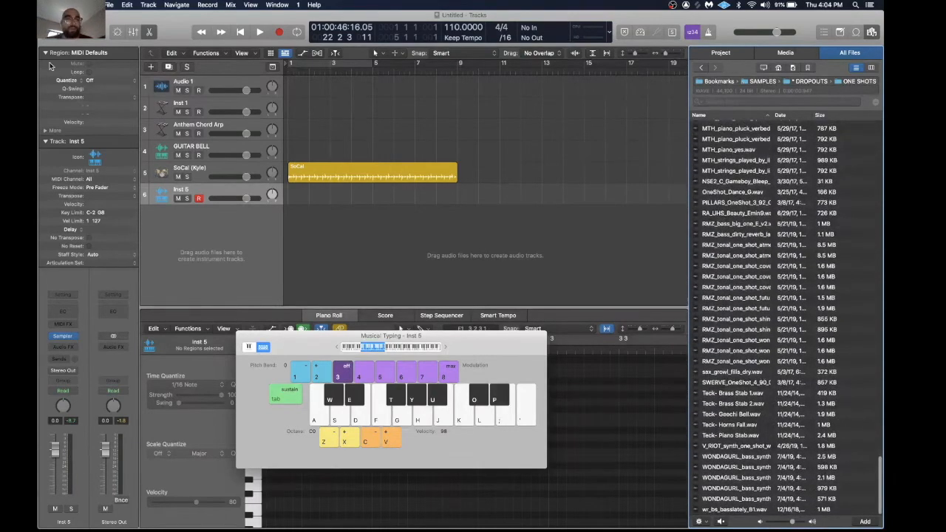
Step: Delete all six tracks from the project, starting with Inst 5
{"action": "left_click", "coordinate": [163, 197]}
{"action": "key", "text": "BackSpace"}
{"action": "key", "text": "BackSpace"}
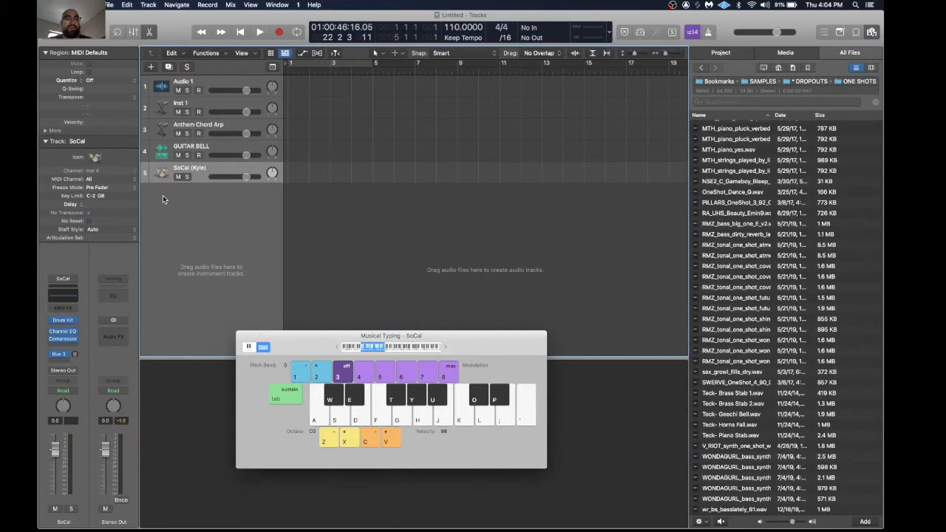
{"action": "key", "text": "BackSpace"}
{"action": "key", "text": "BackSpace"}
{"action": "key", "text": "BackSpace"}
{"action": "key", "text": "BackSpace"}
{"action": "key", "text": "BackSpace"}
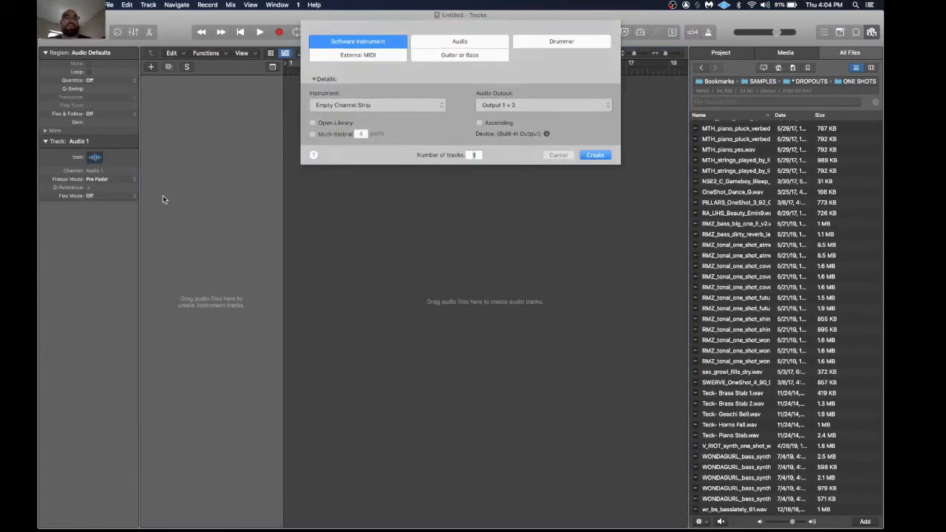
Step: Create two software instrument tracks with empty channel strips and open Musical Typing
{"action": "left_click", "coordinate": [597, 157]}
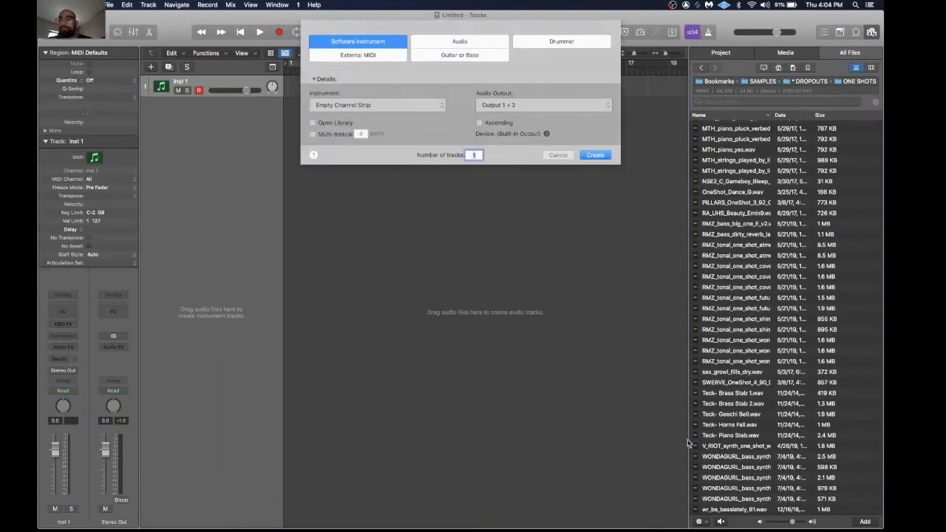
{"action": "key", "text": "Return"}
{"action": "key", "text": "super+k"}
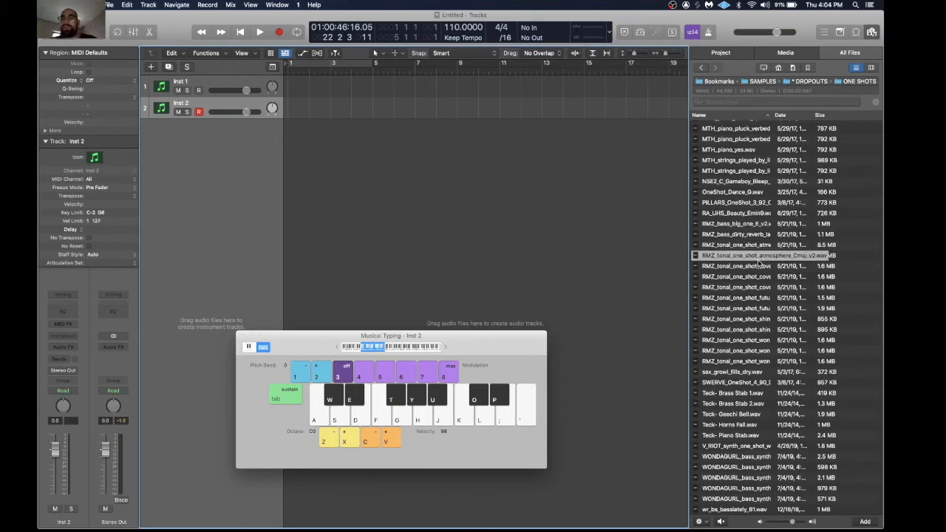
Step: Browse from the ONE SHOTS folder up to * DROPOUTS and into the LOOPS > DRUM LOOPS folder
{"action": "scroll", "coordinate": [769, 463], "scroll_direction": "up", "scroll_amount": 10}
{"action": "scroll", "coordinate": [769, 464], "scroll_direction": "up", "scroll_amount": 10}
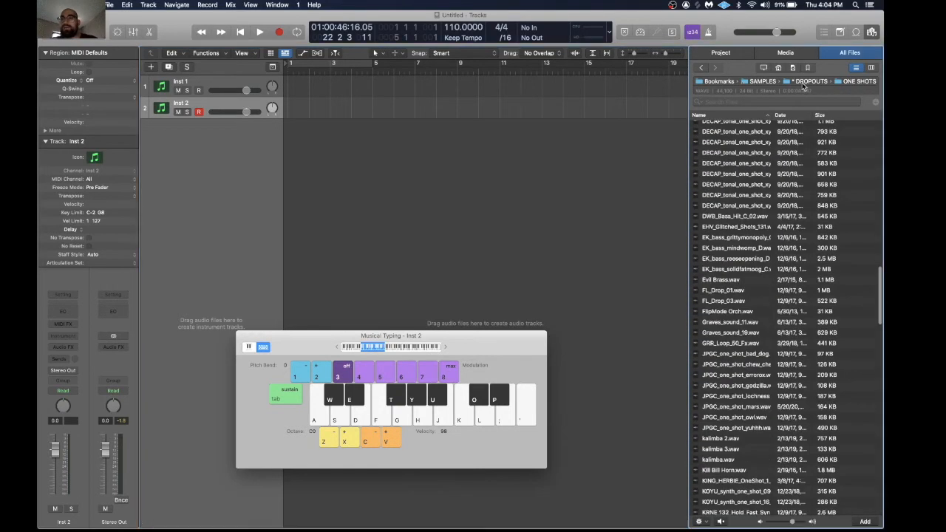
{"action": "left_click", "coordinate": [807, 82]}
{"action": "left_click", "coordinate": [718, 191]}
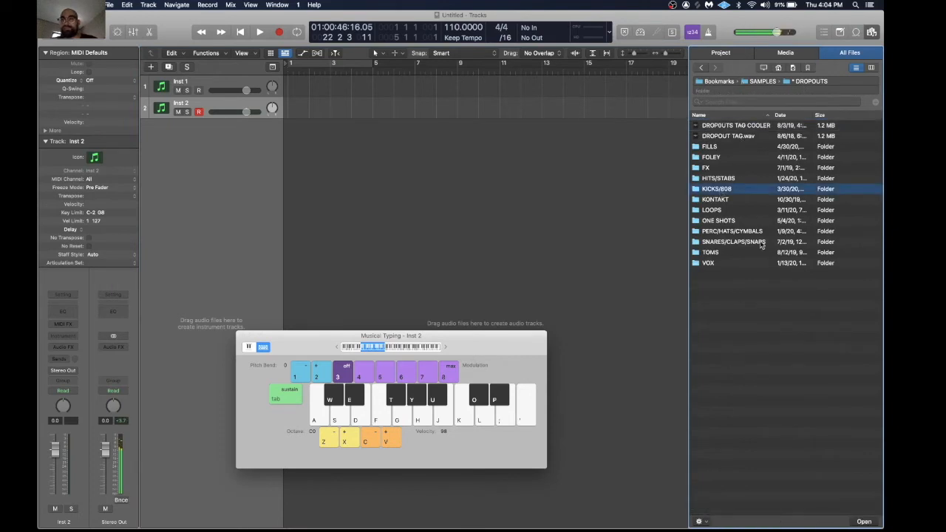
{"action": "left_click", "coordinate": [735, 233]}
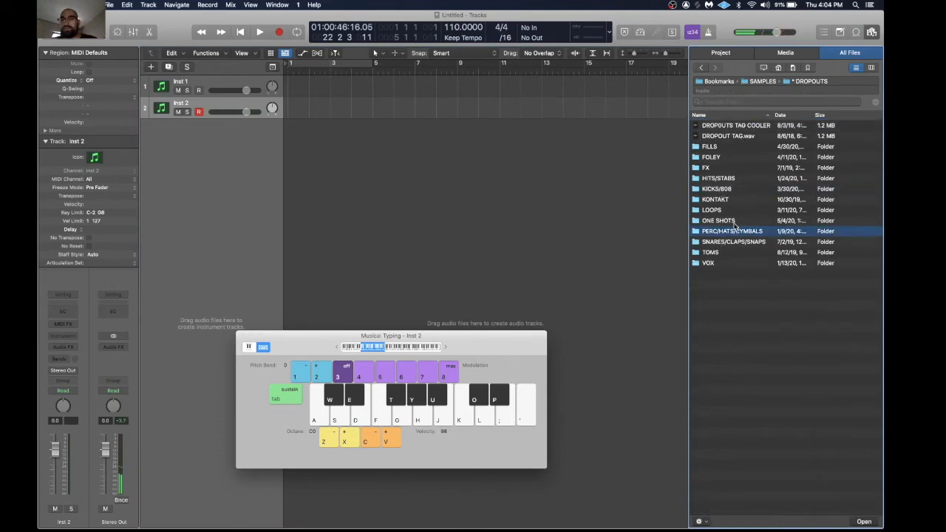
{"action": "double_click", "coordinate": [746, 211]}
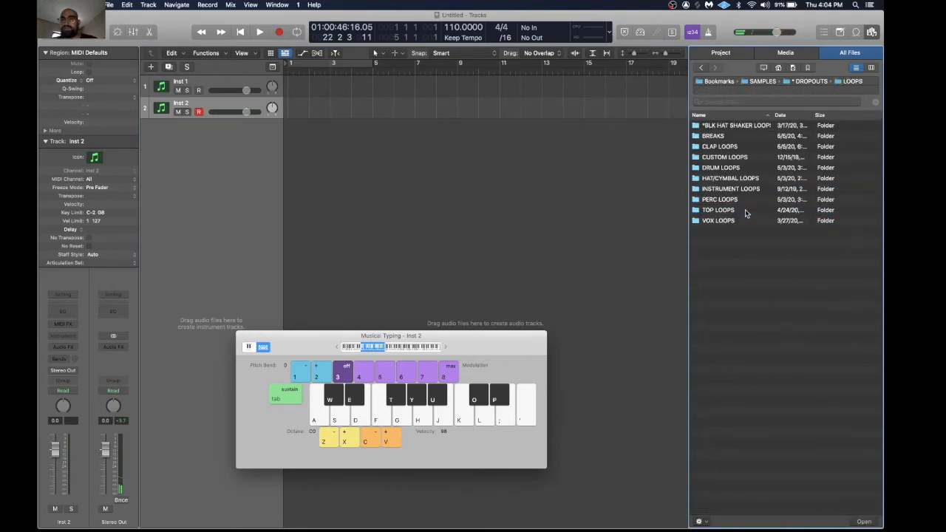
{"action": "double_click", "coordinate": [748, 168]}
Step: Preview drum loops, stop the preview, and add 80BPM_Terama-Drum-Loop.wav as a new Quick Sampler track
{"action": "left_click", "coordinate": [727, 242]}
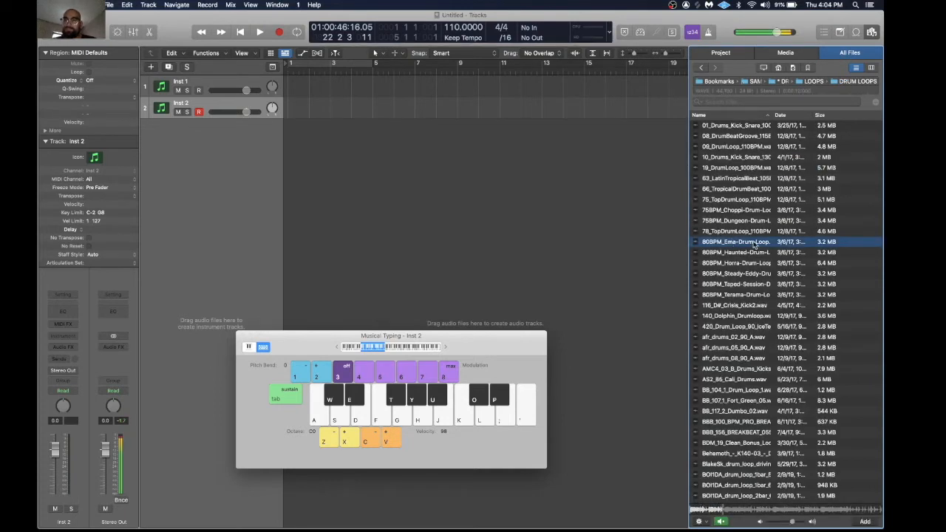
{"action": "left_click", "coordinate": [738, 295]}
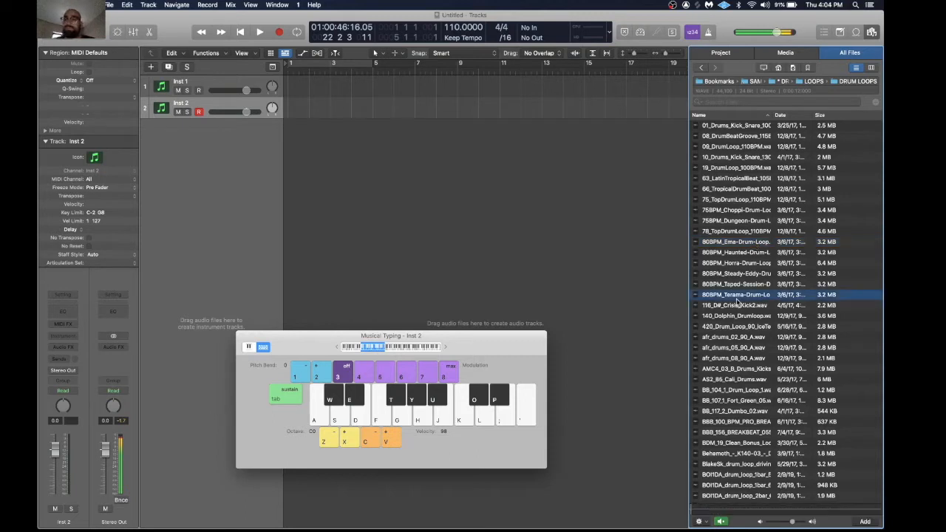
{"action": "left_click_drag", "start_coordinate": [753, 297], "coordinate": [264, 144]}
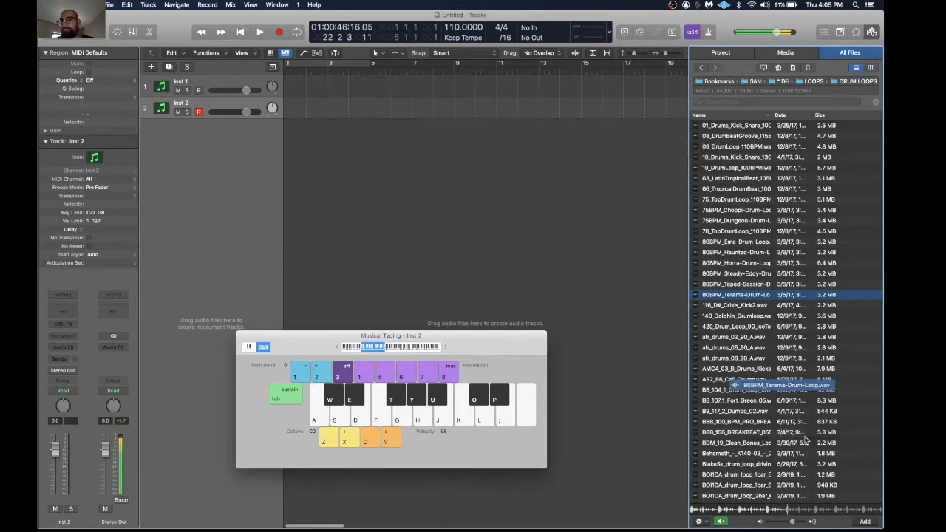
{"action": "left_click", "coordinate": [721, 521]}
{"action": "left_click_drag", "start_coordinate": [765, 297], "coordinate": [212, 153]}
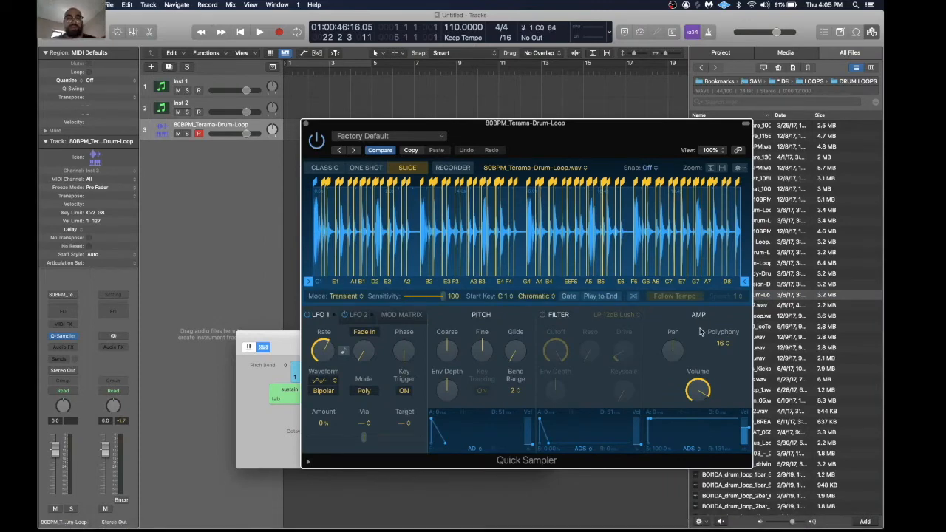
Step: Set Musical Typing to octave C1 and play through the drum loop's slices
{"action": "left_click", "coordinate": [278, 445]}
{"action": "key", "text": "a"}
{"action": "key", "text": "x"}
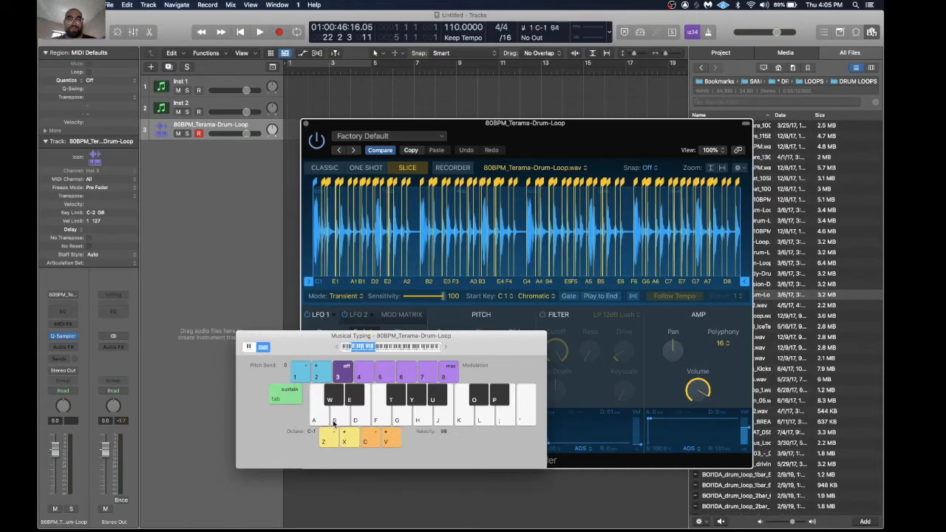
{"action": "key", "text": "a"}
{"action": "key", "text": "x"}
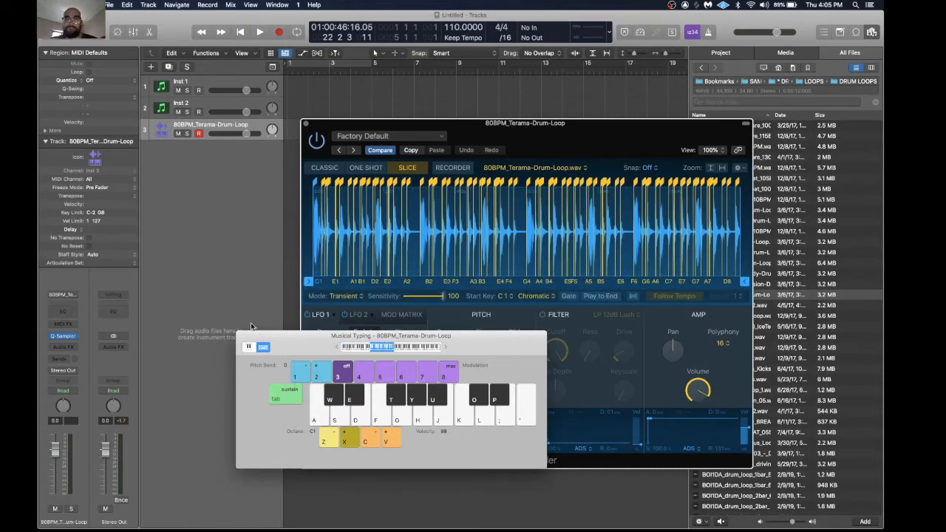
{"action": "key", "text": "a"}
{"action": "key", "text": "a"}
{"action": "key", "text": "s"}
{"action": "key", "text": "d"}
{"action": "key", "text": "f"}
{"action": "key", "text": "g"}
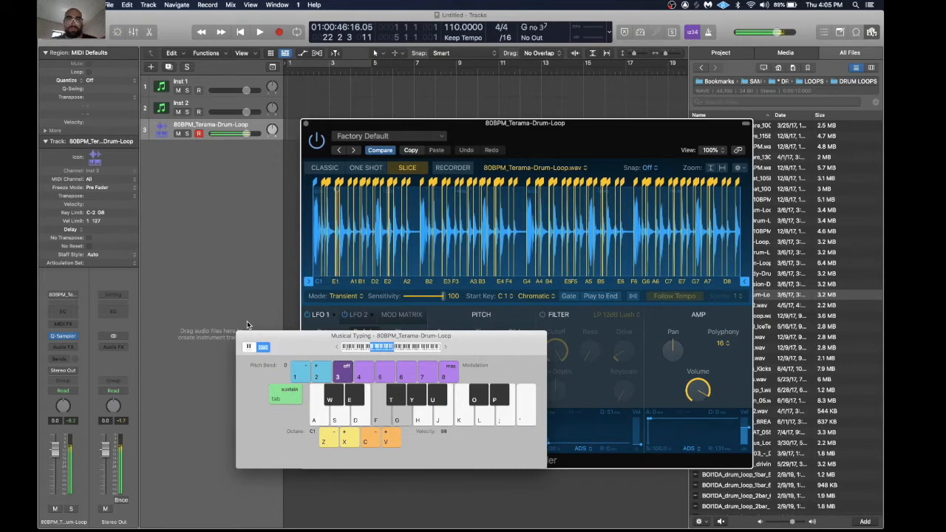
{"action": "key", "text": "h"}
{"action": "key", "text": "j"}
{"action": "key", "text": "k"}
{"action": "key", "text": "k"}
{"action": "key", "text": "h"}
{"action": "key", "text": "j"}
{"action": "key", "text": "s"}
{"action": "key", "text": "d"}
{"action": "key", "text": "y"}
{"action": "key", "text": "k"}
{"action": "key", "text": "f"}
{"action": "key", "text": "g"}
{"action": "key", "text": "l"}
Step: Raise Musical Typing to octave C3 and play the drum loop's higher slices
{"action": "key", "text": "x"}
{"action": "key", "text": "x"}
{"action": "key", "text": "y"}
{"action": "key", "text": "y"}
{"action": "key", "text": "h"}
{"action": "key", "text": "y"}
{"action": "key", "text": "a"}
{"action": "key", "text": "k"}
{"action": "key", "text": "w"}
{"action": "key", "text": "y"}
{"action": "key", "text": "g"}
{"action": "key", "text": "k"}
{"action": "key", "text": "y"}
{"action": "key", "text": "g"}
{"action": "key", "text": "k"}
{"action": "key", "text": "f"}
{"action": "key", "text": "a"}
{"action": "key", "text": "y"}
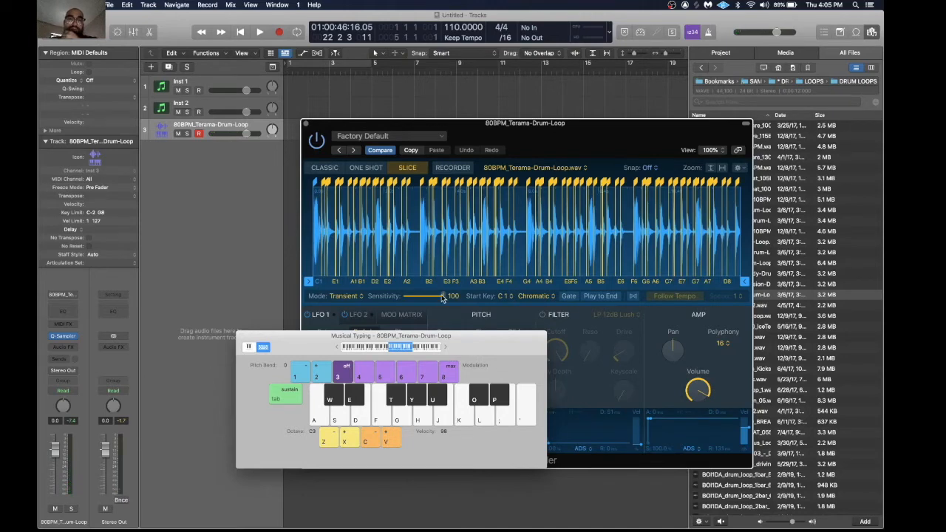
Step: Lower the transient slicing sensitivity to 20 and play several of the longer slices
{"action": "left_click_drag", "start_coordinate": [442, 296], "coordinate": [410, 309]}
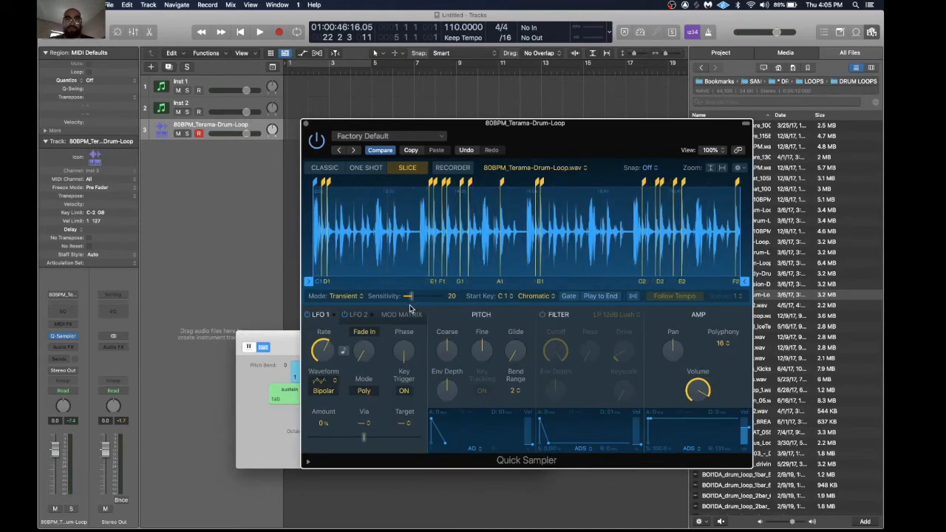
{"action": "key", "text": "j"}
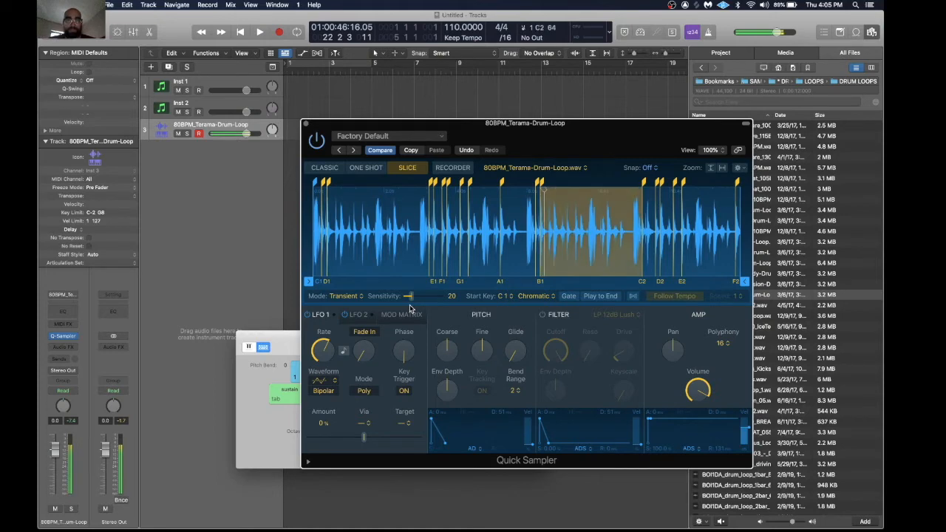
{"action": "key", "text": "p"}
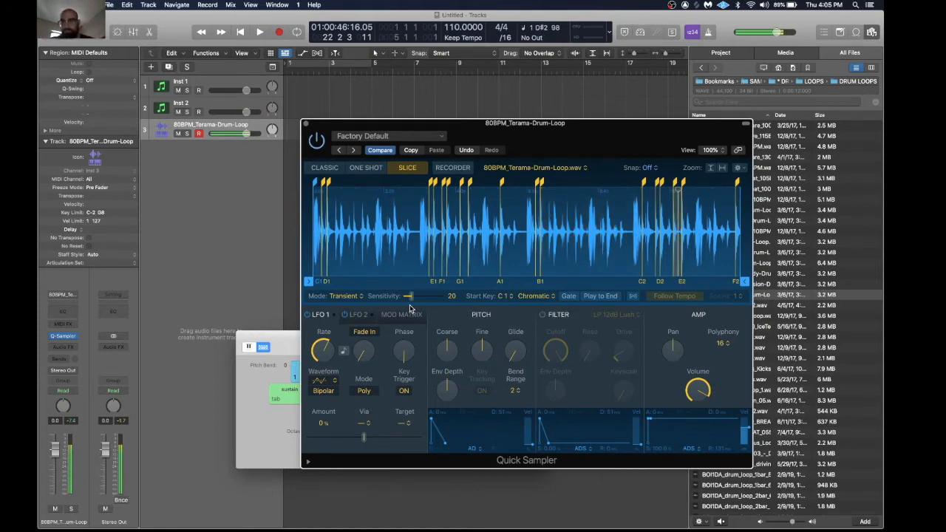
{"action": "key", "text": "semicolon"}
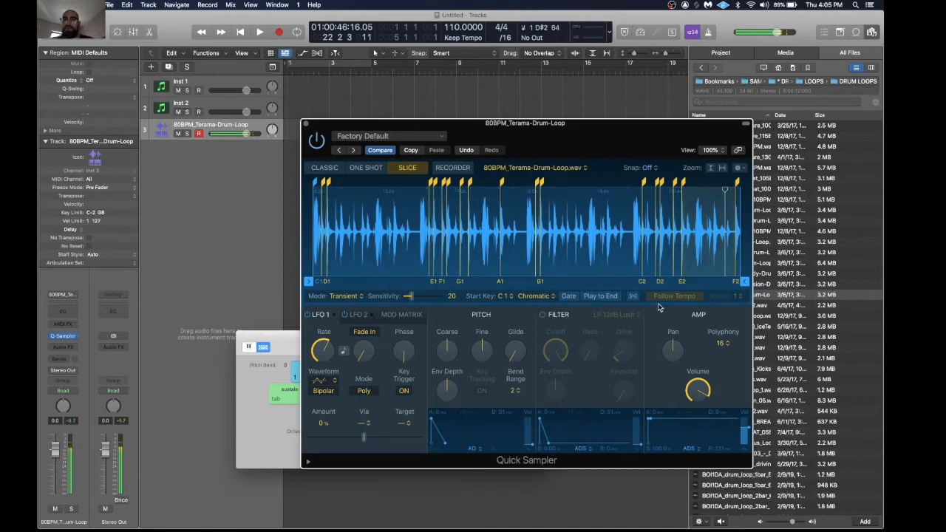
Step: Turn on Flex with Follow Tempo in Quick Sampler and play slices to test the timing
{"action": "left_click", "coordinate": [634, 298]}
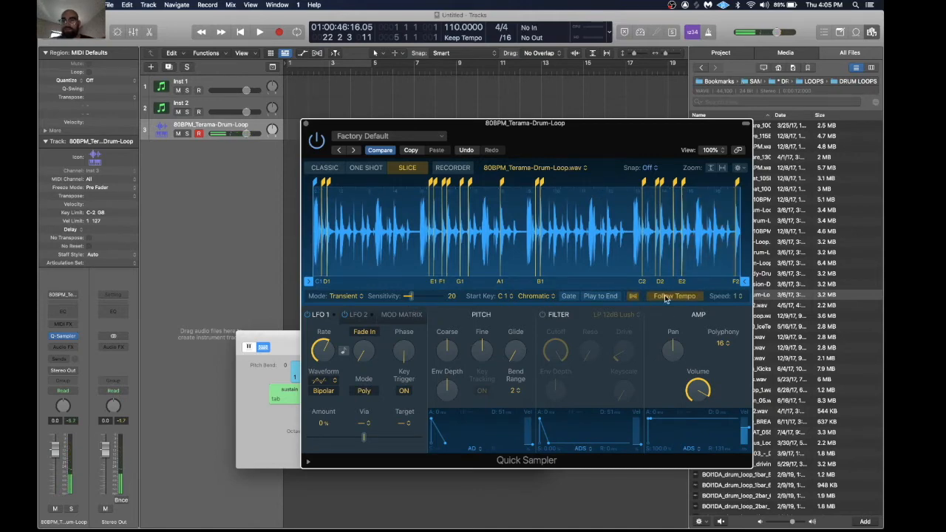
{"action": "key", "text": "k"}
{"action": "key", "text": "semicolon"}
{"action": "key", "text": "k"}
{"action": "key", "text": "f"}
{"action": "key", "text": "y"}
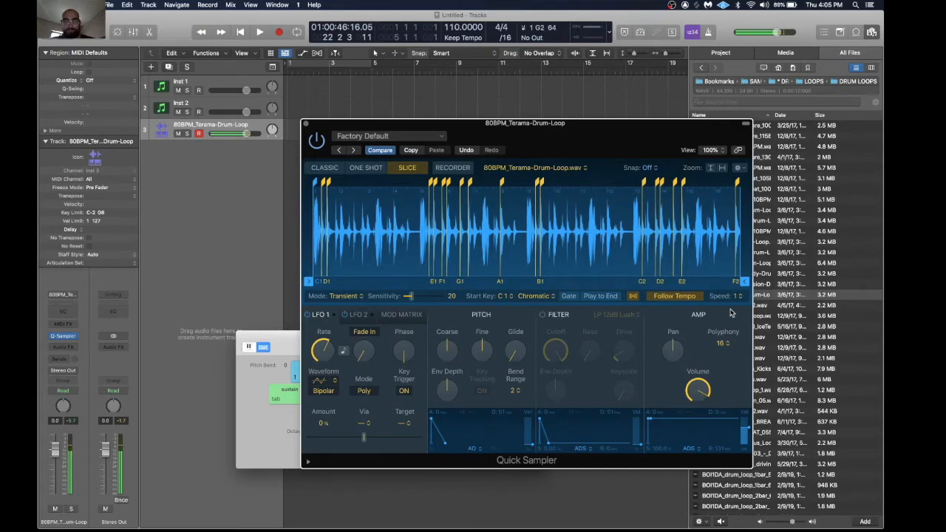
{"action": "key", "text": "a"}
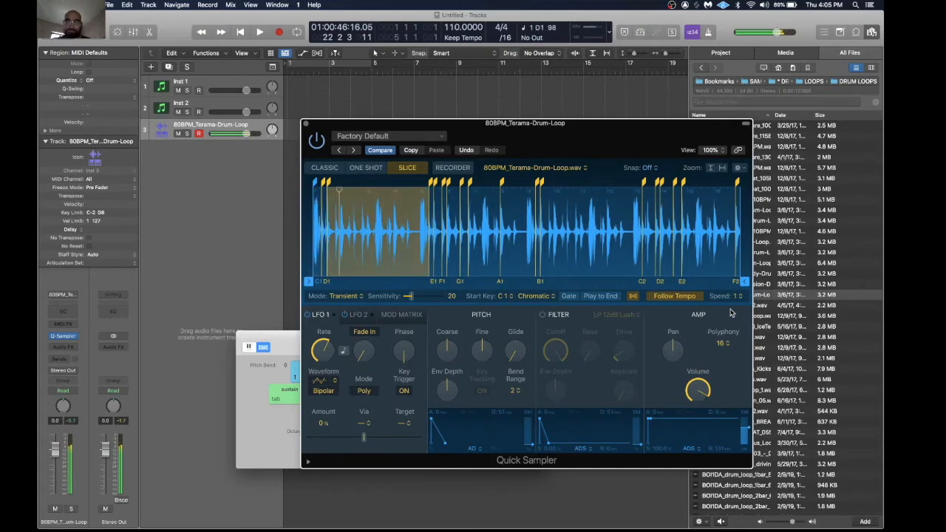
Step: Switch the slicing mode to Beat Divisions, set the division to 3/2, and play the first slices in order
{"action": "left_click", "coordinate": [350, 294]}
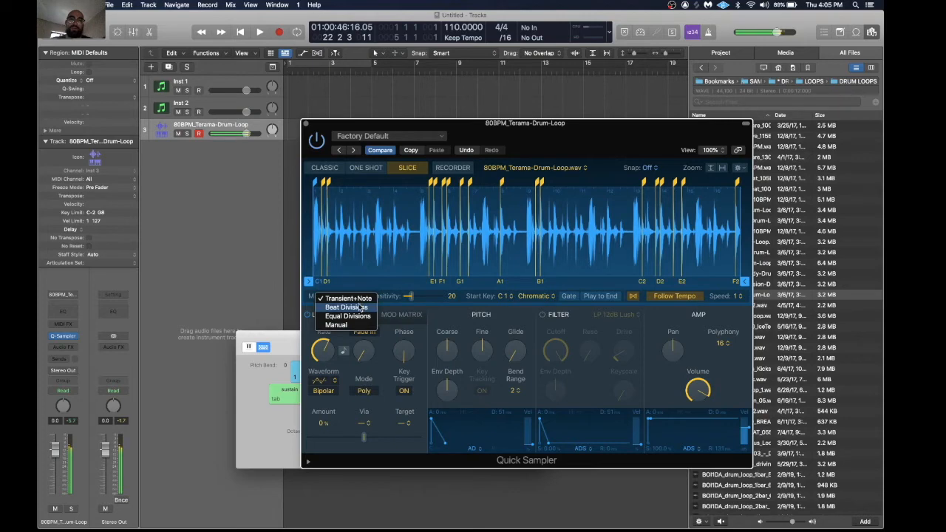
{"action": "left_click", "coordinate": [346, 307]}
{"action": "key", "text": "a"}
{"action": "left_click_drag", "start_coordinate": [426, 297], "coordinate": [407, 298]}
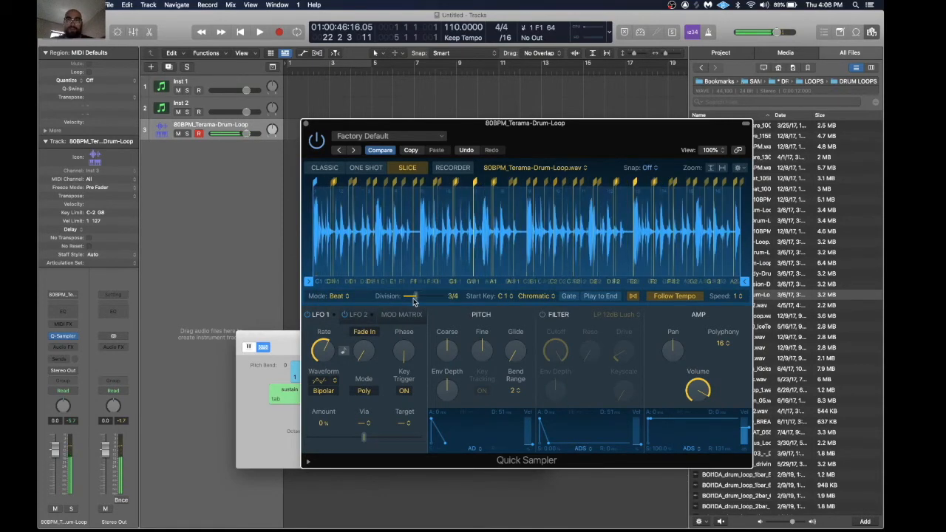
{"action": "key", "text": "a"}
{"action": "key", "text": "a"}
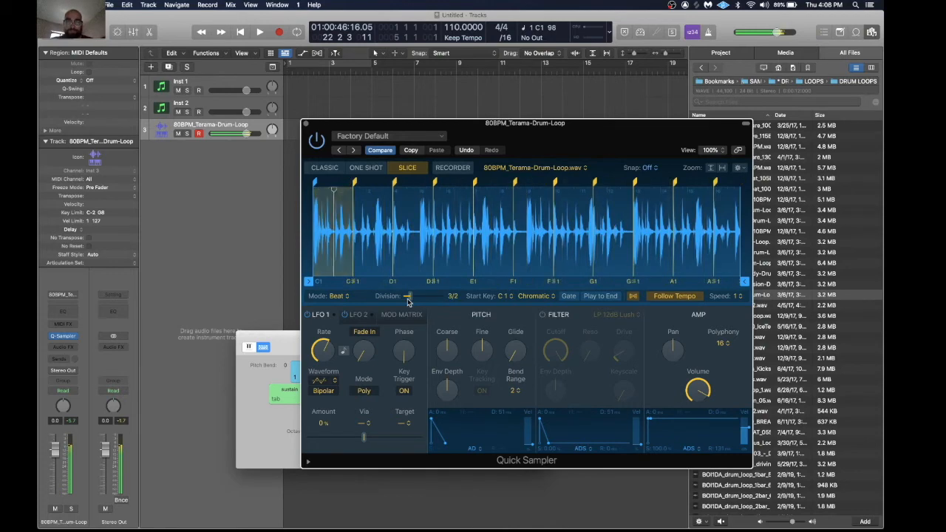
{"action": "key", "text": "w"}
{"action": "key", "text": "s"}
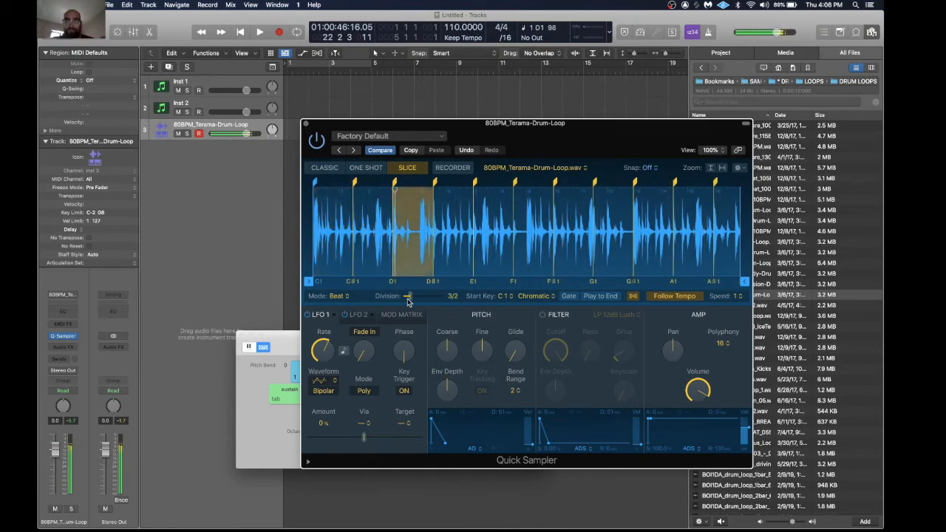
{"action": "key", "text": "d"}
{"action": "key", "text": "f"}
Step: Raise the coarse pitch to +24, play a pattern on the first slices, and briefly run project playback
{"action": "left_click_drag", "start_coordinate": [453, 355], "coordinate": [490, 272]}
{"action": "key", "text": "a"}
{"action": "key", "text": "a"}
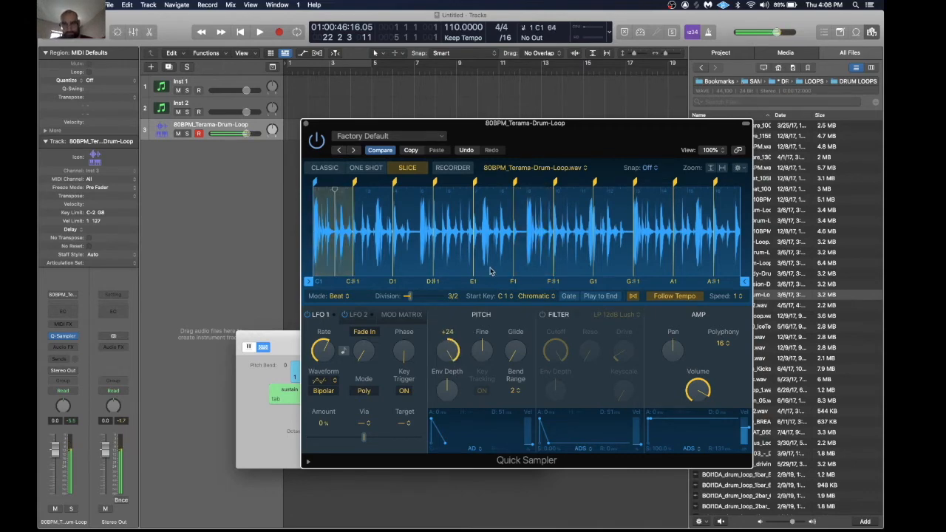
{"action": "key", "text": "f"}
{"action": "key", "text": "a"}
{"action": "key", "text": "a"}
{"action": "key", "text": "a"}
{"action": "key", "text": "w"}
{"action": "key", "text": "a"}
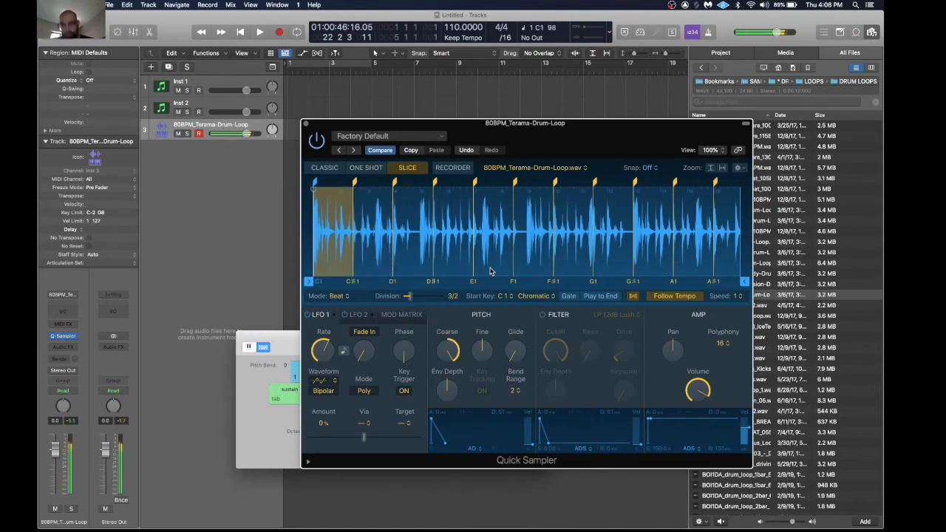
{"action": "key", "text": "a"}
{"action": "key", "text": "a"}
{"action": "key", "text": "w"}
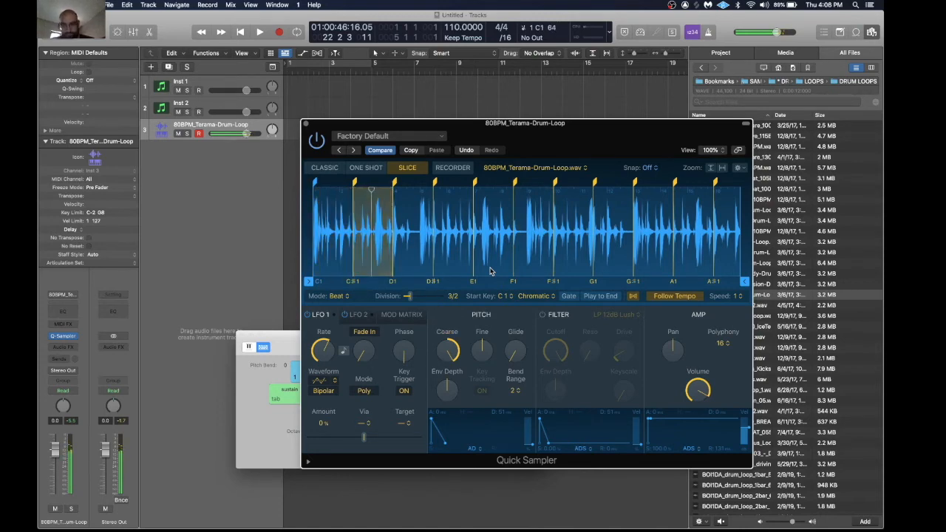
{"action": "key", "text": "a"}
{"action": "key", "text": "a"}
{"action": "key", "text": "a"}
{"action": "key", "text": "w"}
{"action": "key", "text": "space"}
{"action": "key", "text": "space"}
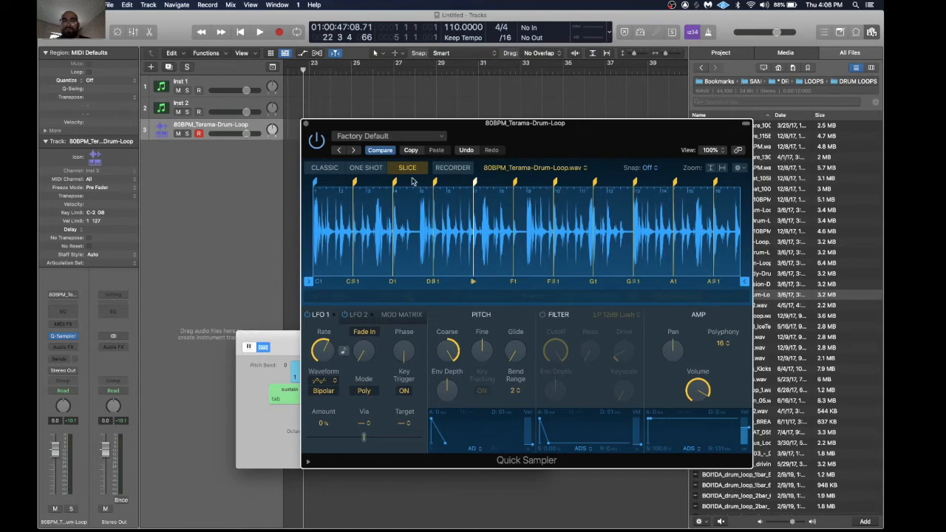
Step: Try One Shot mode, switch Quick Sampler to Classic mode, and play repeated notes of the drum loop
{"action": "left_click", "coordinate": [370, 173]}
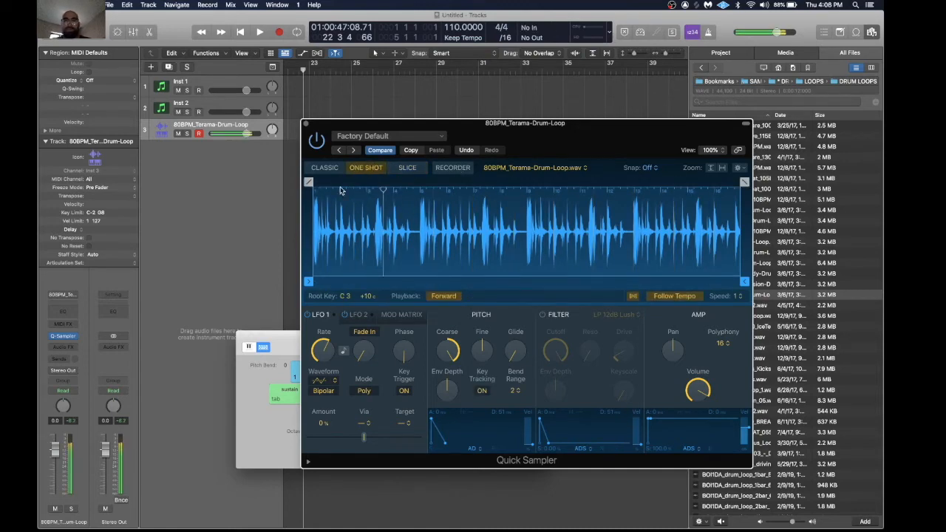
{"action": "left_click", "coordinate": [324, 167]}
{"action": "key", "text": "g"}
{"action": "key", "text": "g"}
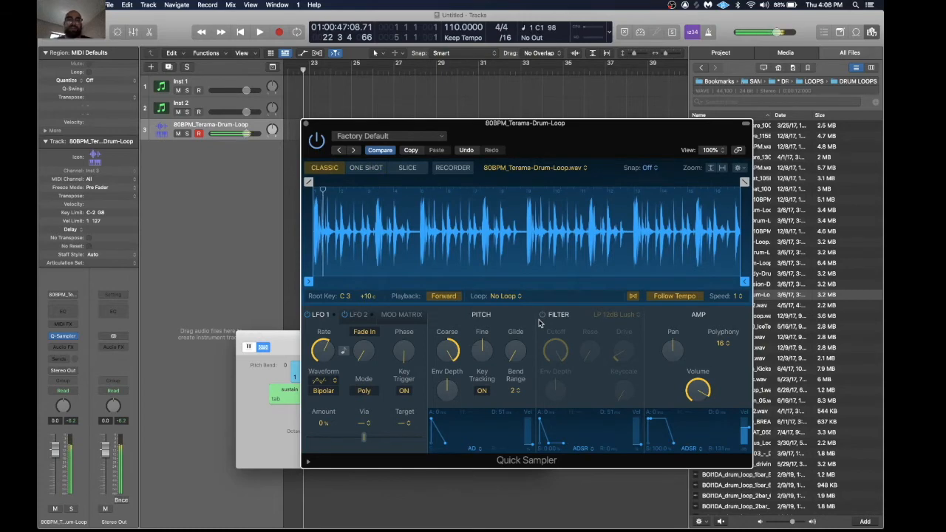
{"action": "key", "text": "a"}
{"action": "key", "text": "a"}
{"action": "key", "text": "a"}
{"action": "key", "text": "a"}
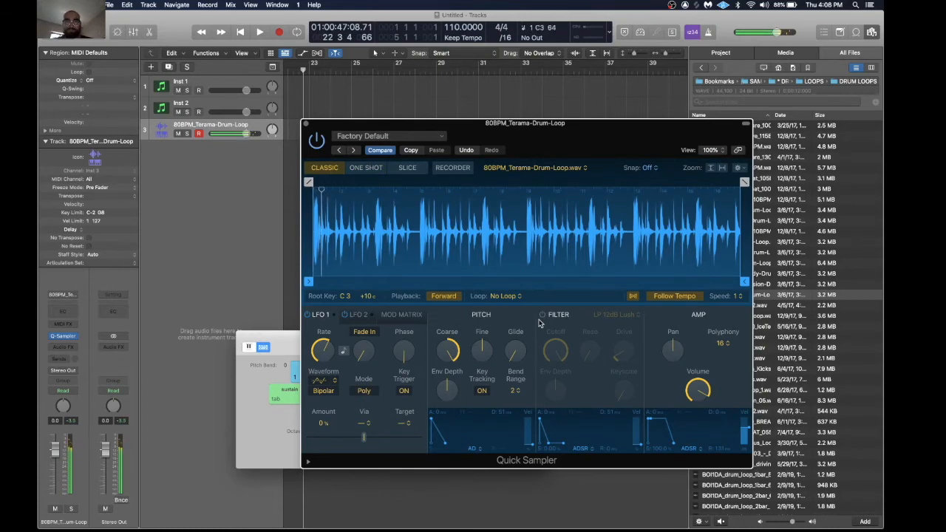
{"action": "key", "text": "a"}
{"action": "key", "text": "a"}
{"action": "key", "text": "a"}
{"action": "key", "text": "f"}
{"action": "key", "text": "f"}
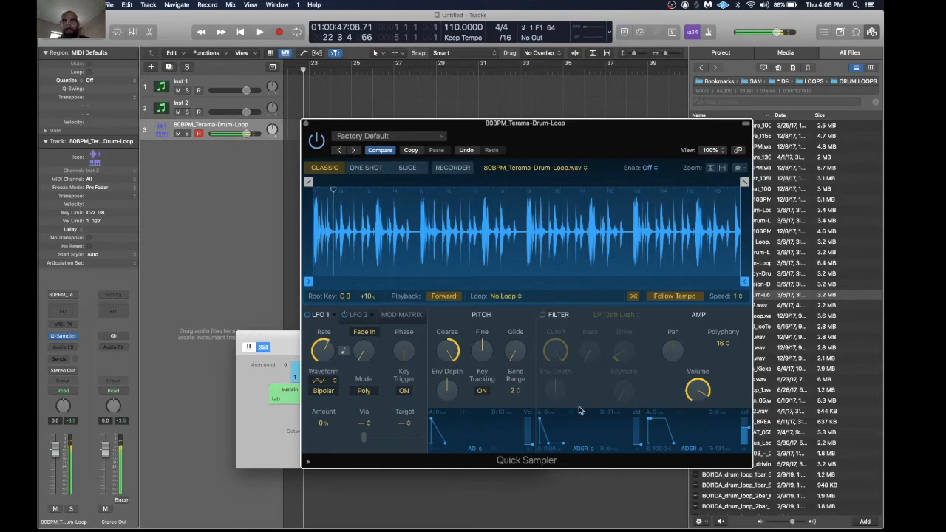
Step: Create a new instrument track with an empty Quick Sampler and close the drum loop's Quick Sampler window
{"action": "double_click", "coordinate": [215, 206]}
{"action": "left_click", "coordinate": [55, 339]}
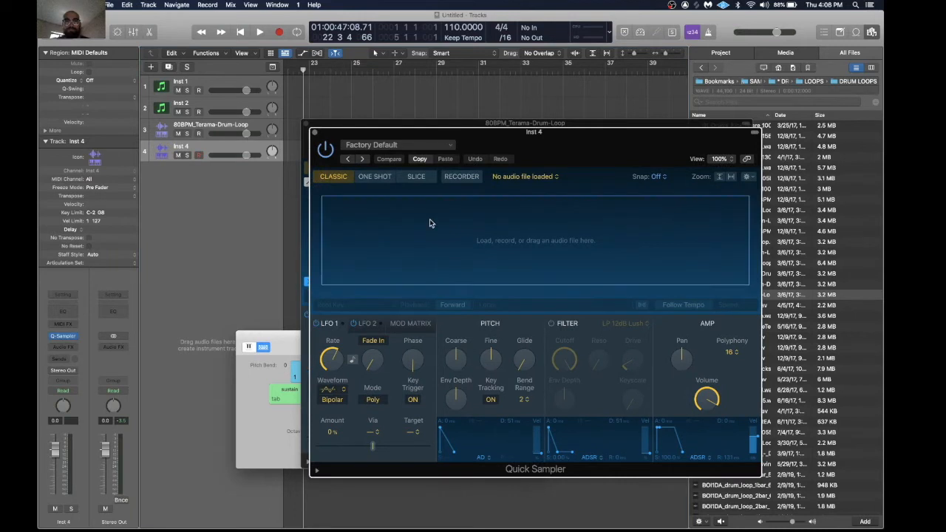
{"action": "left_click", "coordinate": [306, 124]}
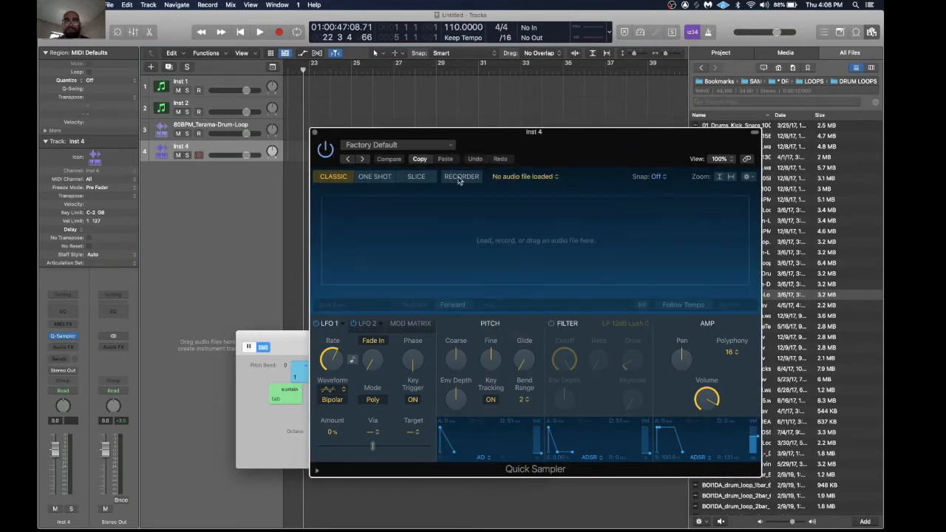
Step: Record a short sample from Input 1 in Quick Sampler's Recorder mode with the Threshold record start
{"action": "left_click", "coordinate": [458, 177]}
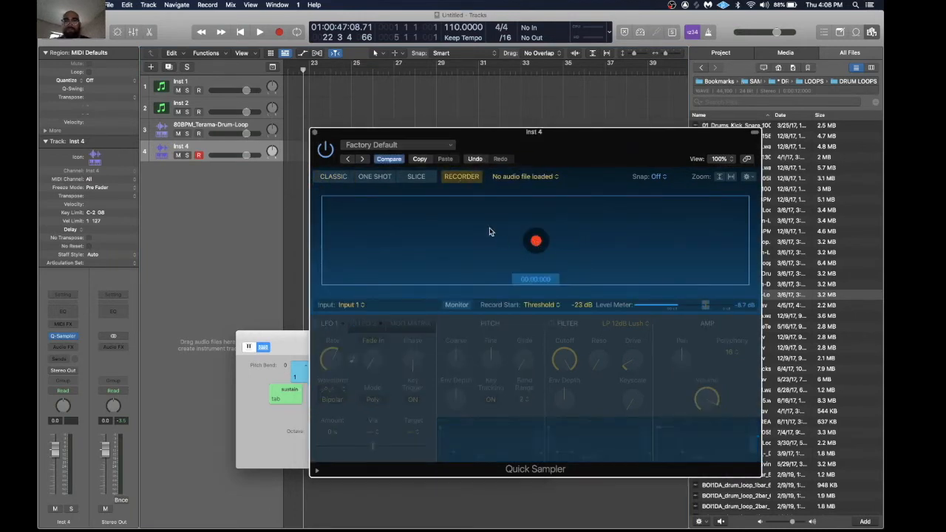
{"action": "left_click", "coordinate": [535, 242]}
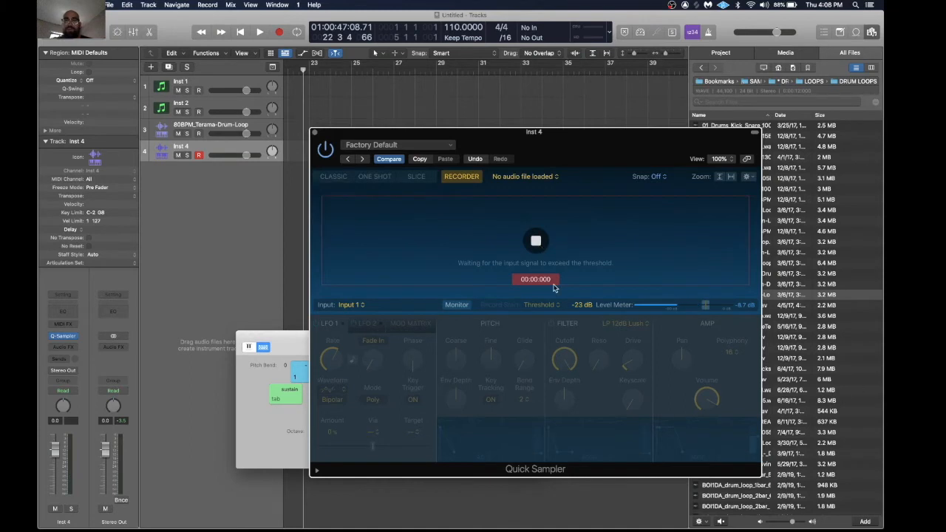
{"action": "left_click", "coordinate": [537, 243]}
Step: Play the recorded sample at several low and high pitches
{"action": "key", "text": "a"}
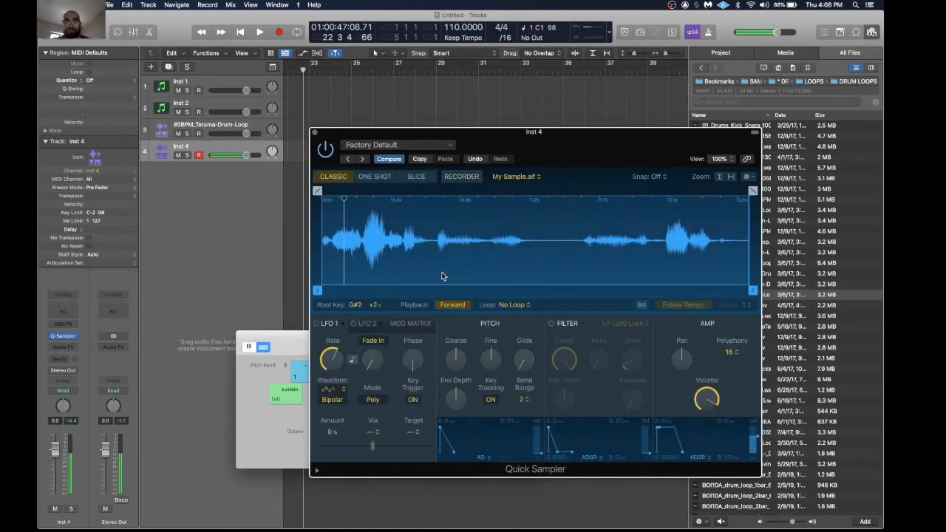
{"action": "key", "text": "l"}
{"action": "key", "text": "a"}
{"action": "key", "text": "l"}
{"action": "key", "text": "f"}
{"action": "key", "text": "l"}
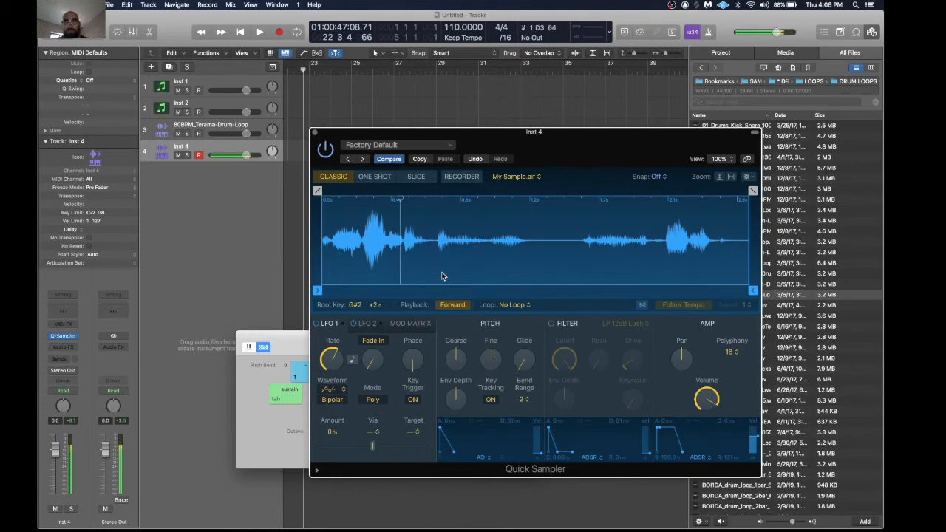
Step: Lower the recorded sample's coarse pitch and play a repeated note
{"action": "left_click_drag", "start_coordinate": [456, 358], "coordinate": [459, 375]}
{"action": "key", "text": "f"}
{"action": "key", "text": "f"}
{"action": "key", "text": "f"}
Step: Set the recorded sample's polyphony to Mono and raise the glide
{"action": "left_click", "coordinate": [728, 359]}
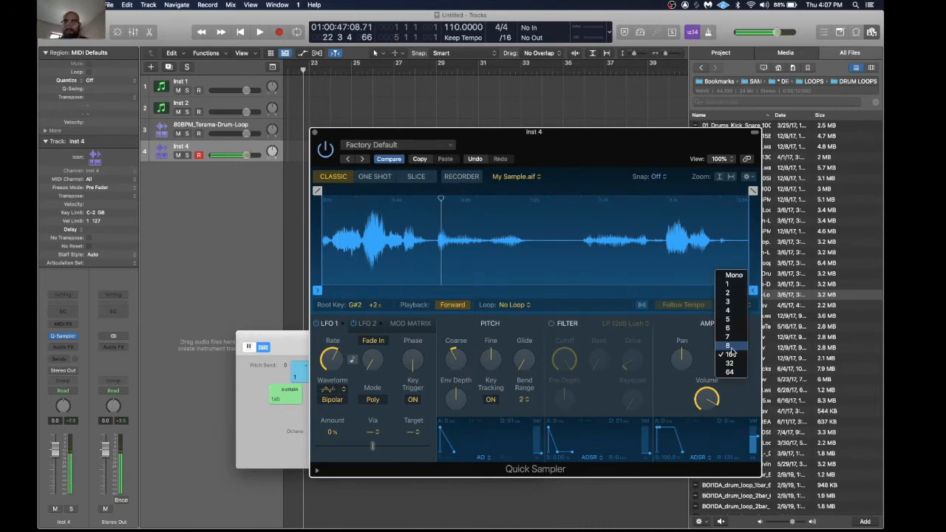
{"action": "left_click", "coordinate": [734, 274]}
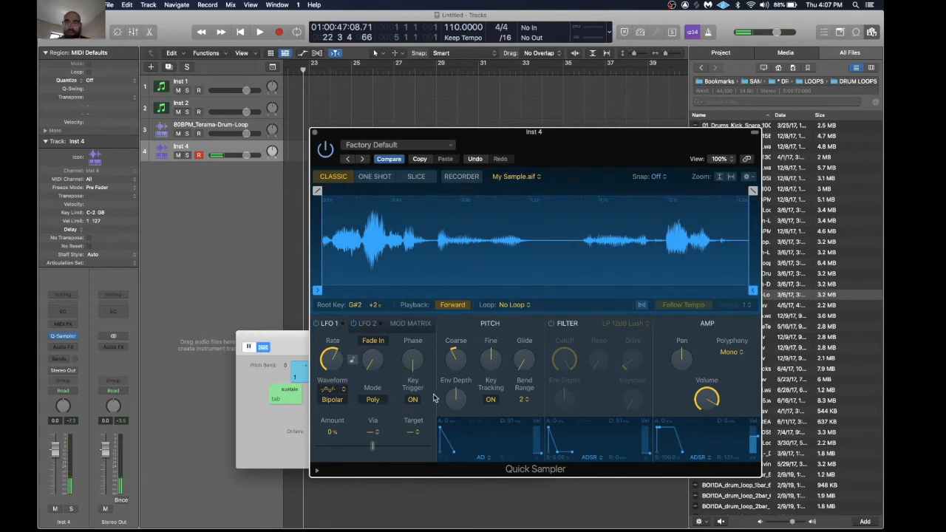
{"action": "left_click_drag", "start_coordinate": [519, 368], "coordinate": [520, 311]}
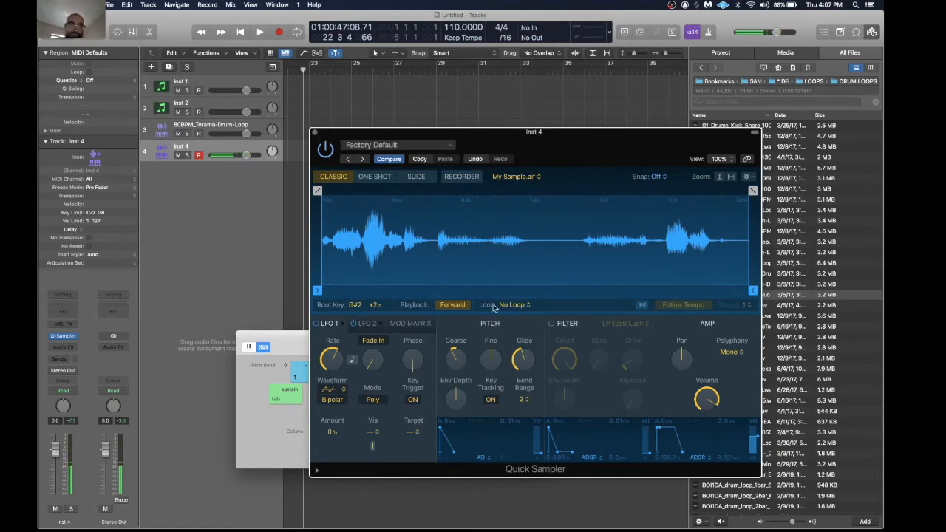
Step: Close the Quick Sampler window and delete the Inst 4 and 80BPM_Terama-Drum-Loop tracks
{"action": "left_click", "coordinate": [315, 133]}
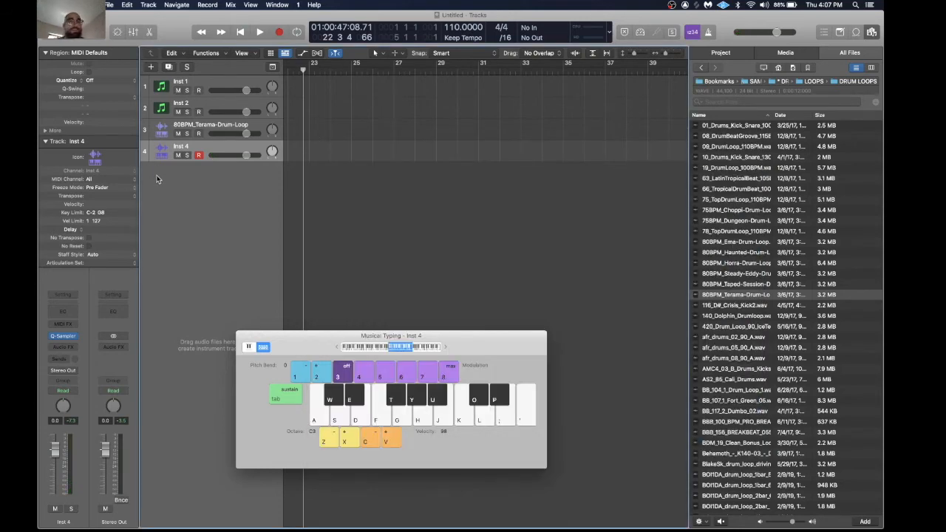
{"action": "key", "text": "super+BackSpace"}
{"action": "key", "text": "super+BackSpace"}
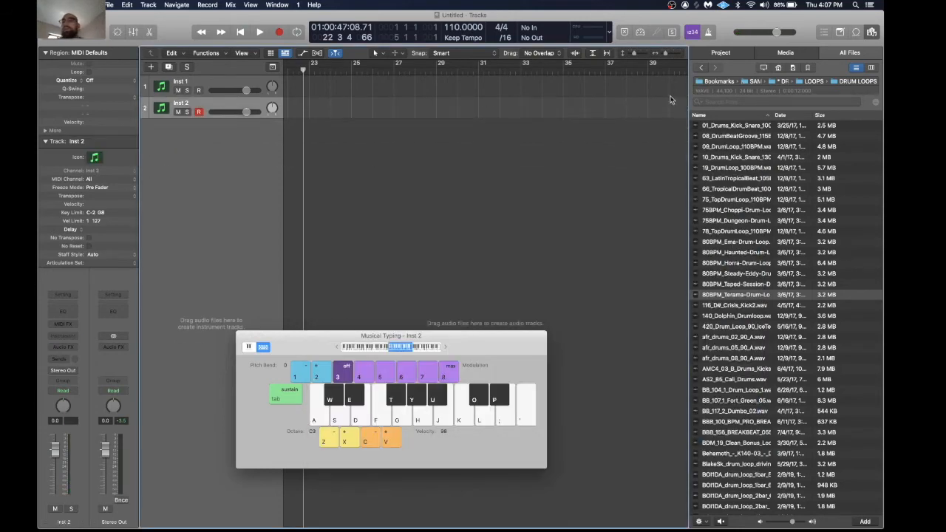
Step: Browse up to the * DROPOUTS sample folder and open PERC/HATS/CYMBALS and its PERC subfolder
{"action": "scroll", "coordinate": [763, 186], "scroll_direction": "up", "scroll_amount": 5}
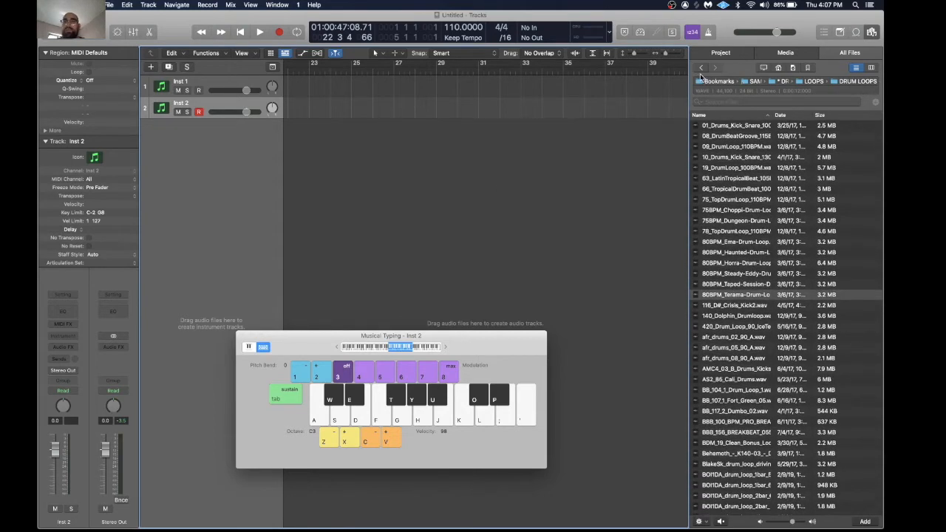
{"action": "left_click", "coordinate": [701, 67]}
{"action": "left_click", "coordinate": [746, 205]}
{"action": "left_click", "coordinate": [748, 190]}
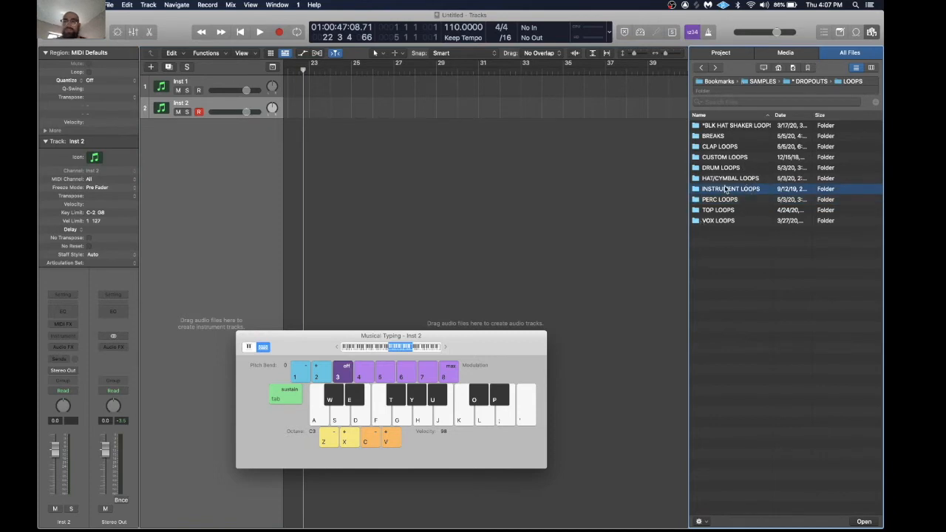
{"action": "left_click", "coordinate": [730, 168]}
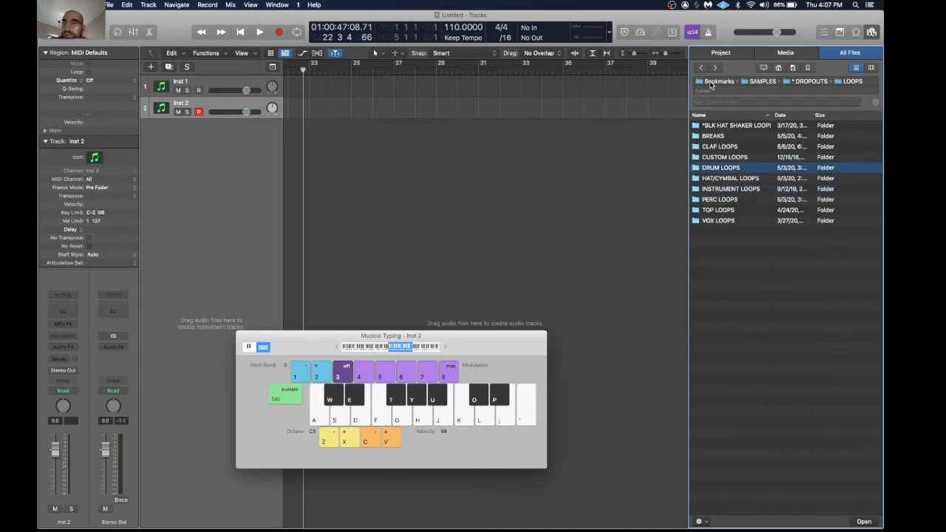
{"action": "left_click", "coordinate": [714, 53]}
{"action": "left_click", "coordinate": [863, 53]}
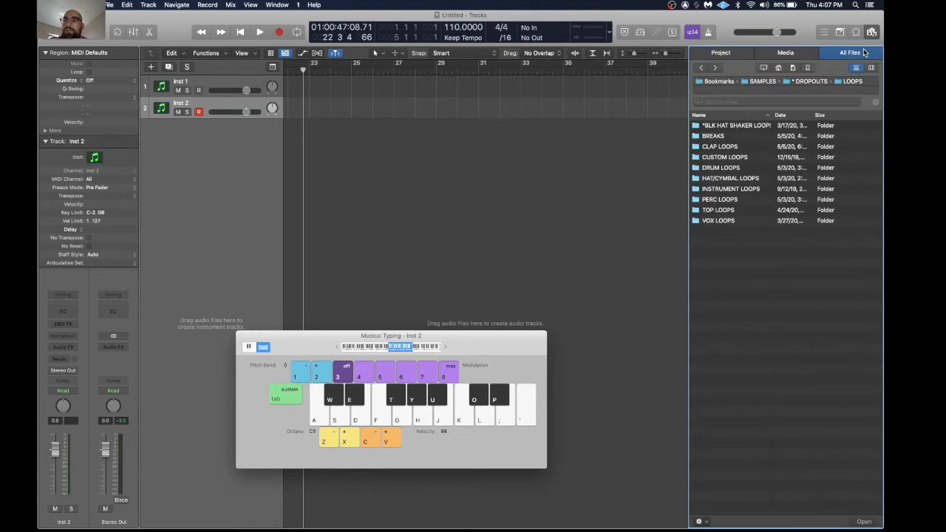
{"action": "left_click", "coordinate": [808, 82]}
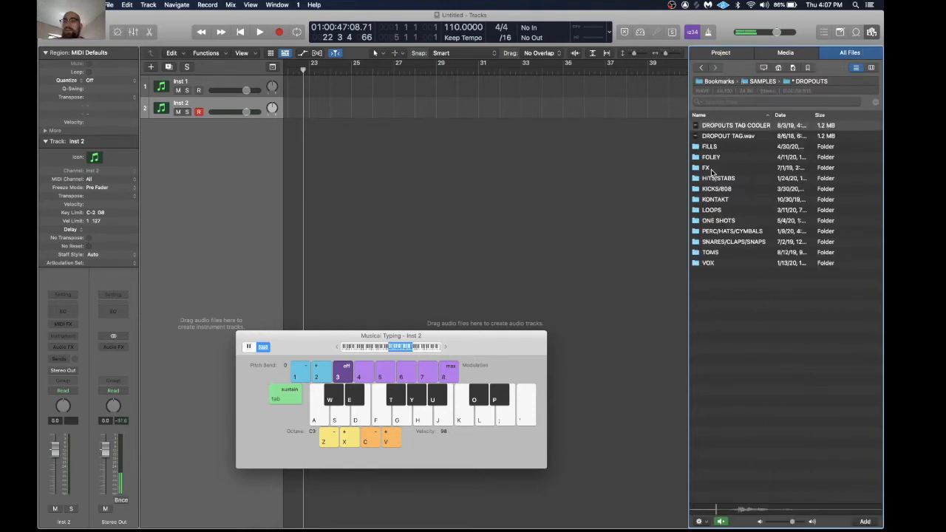
{"action": "left_click", "coordinate": [715, 199]}
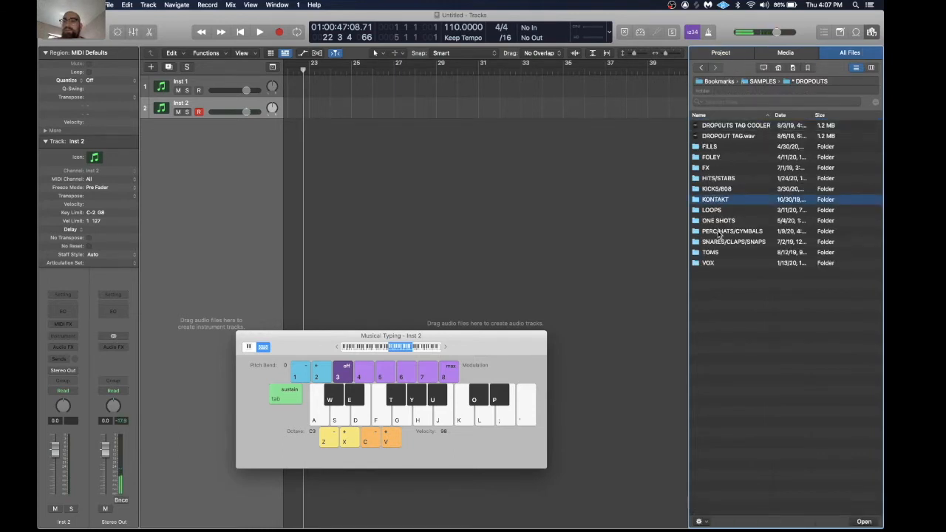
{"action": "double_click", "coordinate": [718, 232]}
{"action": "double_click", "coordinate": [714, 170]}
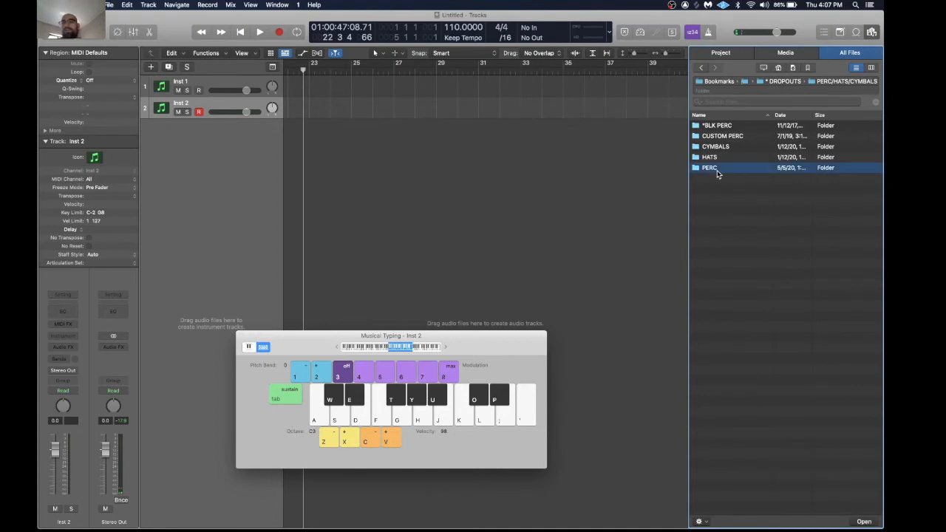
Step: Audition several percussion one-shots, including ARY_percussion_01.wav, an ANDRS_MRCIO drum sample and 88_TropicalPercussion
{"action": "left_click", "coordinate": [741, 391]}
{"action": "left_click", "coordinate": [742, 200]}
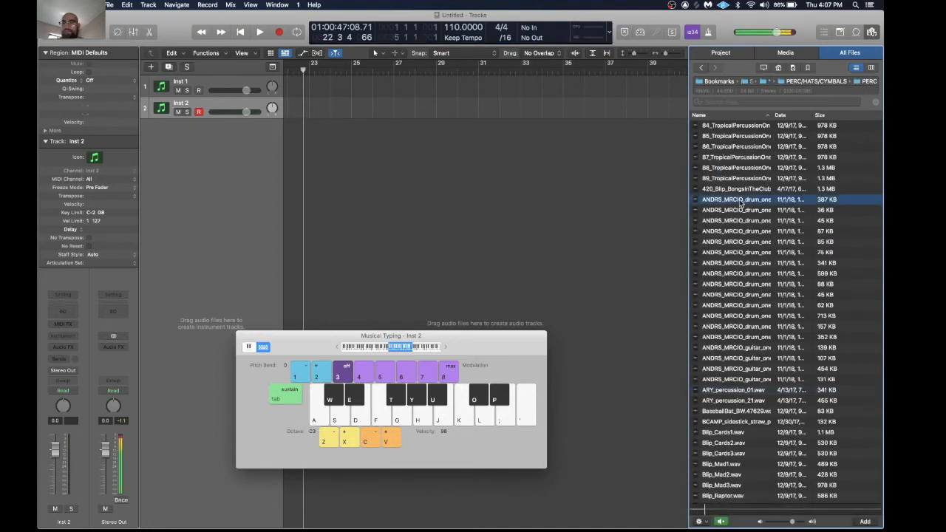
{"action": "left_click", "coordinate": [742, 169]}
{"action": "left_click", "coordinate": [743, 201]}
{"action": "left_click", "coordinate": [745, 169]}
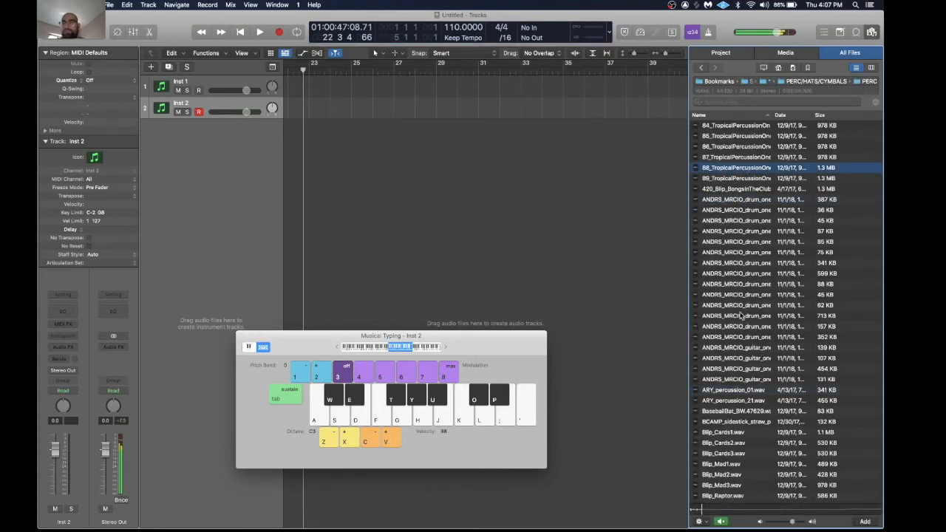
Step: Load the samples from 88_TropicalPercussion through the last ANDRS_MRCIO guitar file into a new Drum Machine Designer track and open its window
{"action": "left_click", "coordinate": [735, 379], "text": "shift"}
{"action": "left_click_drag", "start_coordinate": [731, 272], "coordinate": [231, 166]}
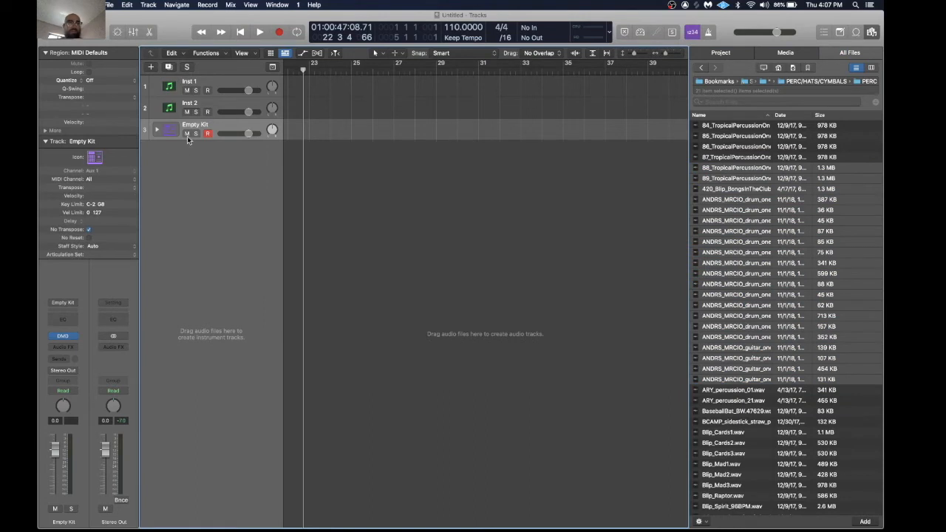
{"action": "left_click", "coordinate": [63, 337]}
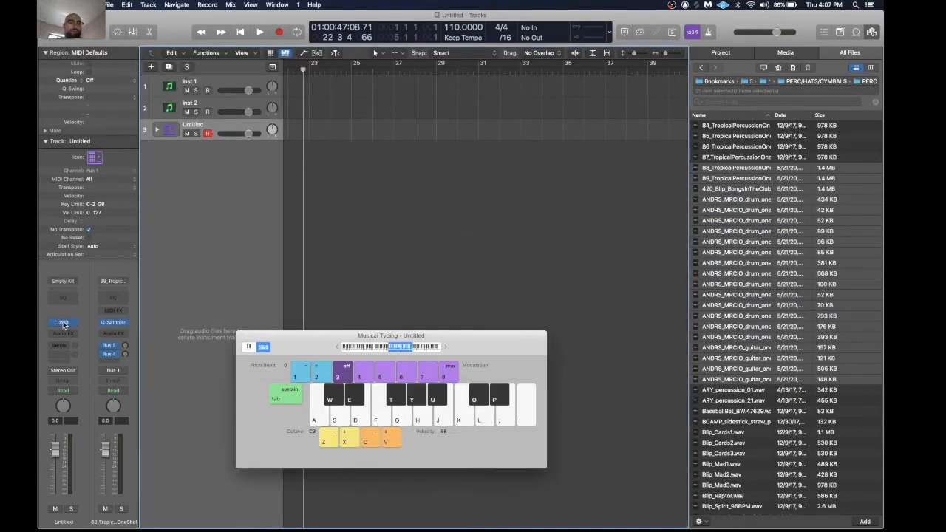
{"action": "left_click", "coordinate": [63, 323]}
Step: Lower Musical Typing's octave to C1 and play the samples mapped across the drum pads
{"action": "key", "text": "a"}
{"action": "key", "text": "z"}
{"action": "key", "text": "a"}
{"action": "key", "text": "z"}
{"action": "key", "text": "a"}
{"action": "key", "text": "w"}
{"action": "key", "text": "d"}
{"action": "key", "text": "g"}
{"action": "key", "text": "f"}
{"action": "key", "text": "j"}
{"action": "key", "text": "k"}
{"action": "key", "text": "y"}
{"action": "key", "text": "f"}
{"action": "key", "text": "g"}
{"action": "key", "text": "l"}
{"action": "key", "text": "u"}
{"action": "key", "text": "h"}
{"action": "key", "text": "w"}
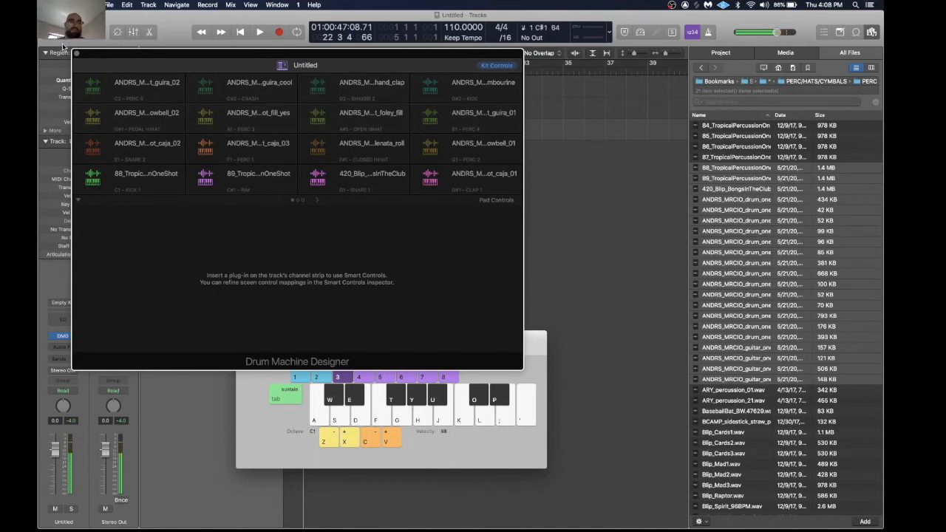
Step: Cycle bars 1 to 5, create a pattern region on the drum machine track, and enlarge its Step Sequencer
{"action": "left_click", "coordinate": [77, 54]}
{"action": "scroll", "coordinate": [377, 116], "scroll_direction": "left", "scroll_amount": 10}
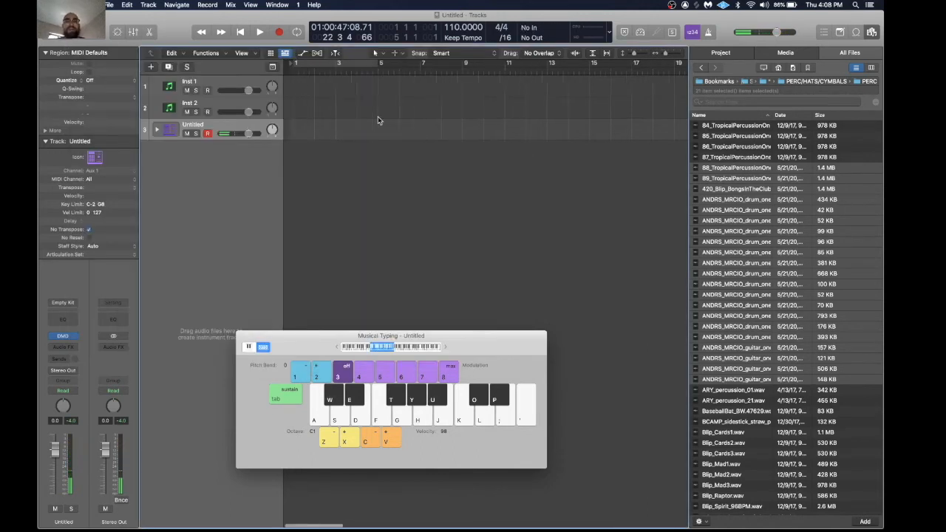
{"action": "left_click", "coordinate": [351, 63]}
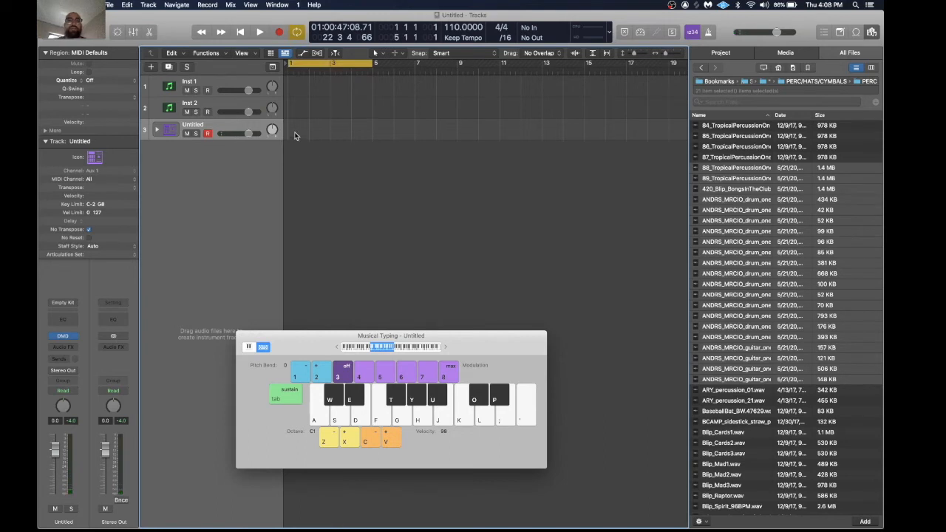
{"action": "right_click", "coordinate": [294, 132]}
{"action": "left_click", "coordinate": [307, 146]}
{"action": "left_click", "coordinate": [242, 336]}
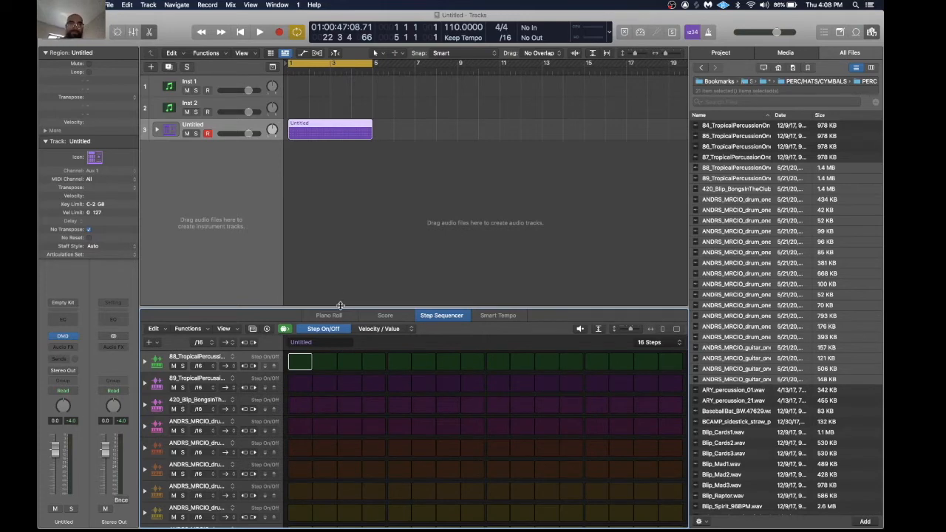
{"action": "left_click_drag", "start_coordinate": [340, 305], "coordinate": [343, 191]}
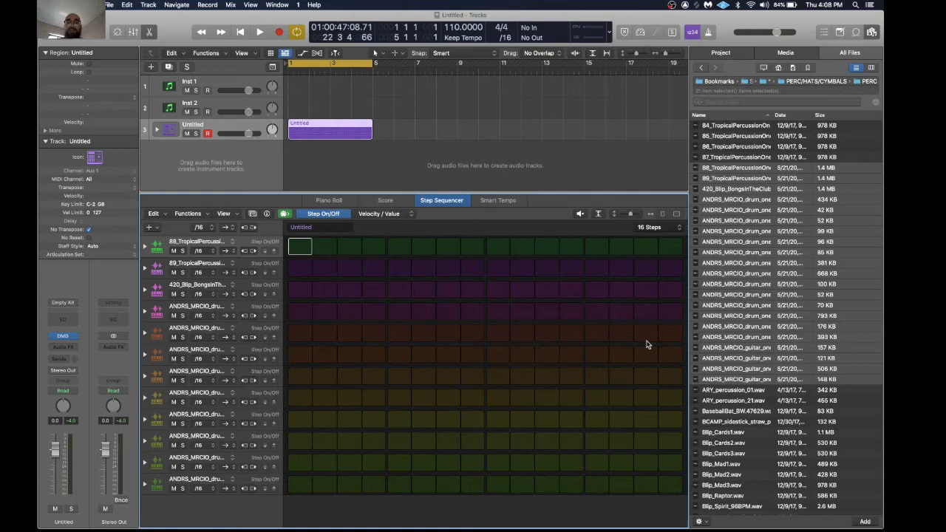
Step: Paint a freehand pattern of active steps across the twelve sample rows and start playback
{"action": "mouse_move", "coordinate": [299, 246]}
{"action": "left_mouse_down"}
{"action": "mouse_move", "coordinate": [355, 463]}
{"action": "mouse_move", "coordinate": [671, 246]}
{"action": "mouse_move", "coordinate": [332, 434]}
{"action": "mouse_move", "coordinate": [469, 418]}
{"action": "mouse_move", "coordinate": [611, 270]}
{"action": "left_mouse_up"}
{"action": "key", "text": "space"}
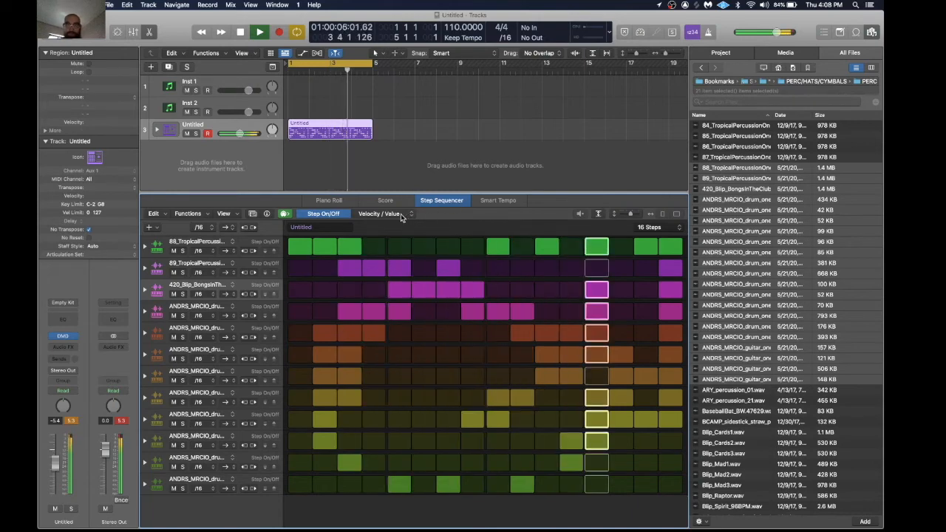
Step: Lower the velocities of steps in the 420_Blip row and step 12 of the sixth row, stopping playback
{"action": "left_click", "coordinate": [379, 214]}
{"action": "left_click_drag", "start_coordinate": [399, 290], "coordinate": [478, 313]}
{"action": "key", "text": "space"}
{"action": "left_click_drag", "start_coordinate": [573, 355], "coordinate": [564, 356]}
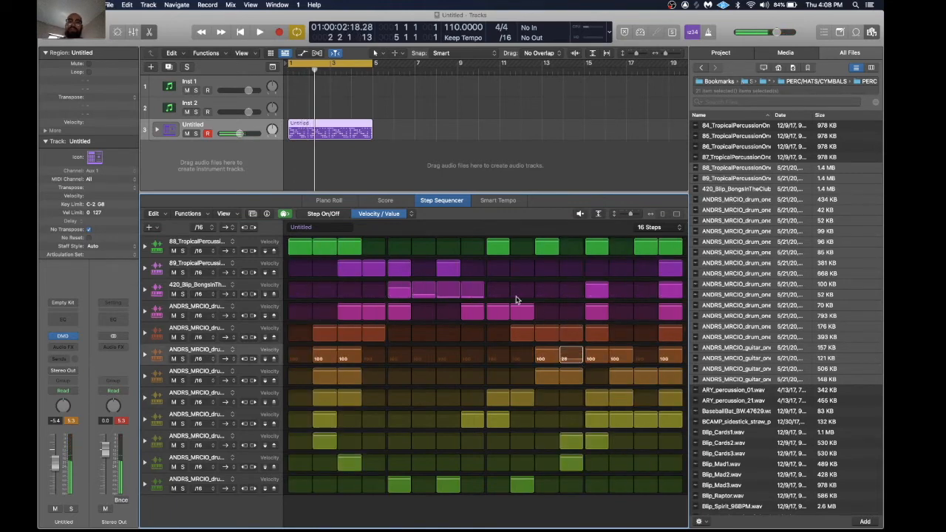
Step: Switch the step edit mode to Octave and edit step 5 of the 89_TropicalPercussion row
{"action": "left_click", "coordinate": [412, 214]}
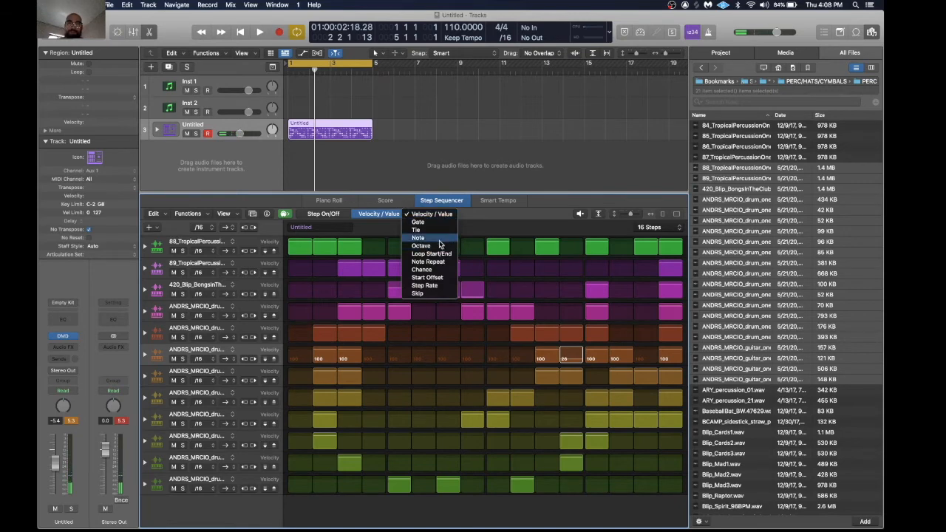
{"action": "left_click", "coordinate": [420, 245]}
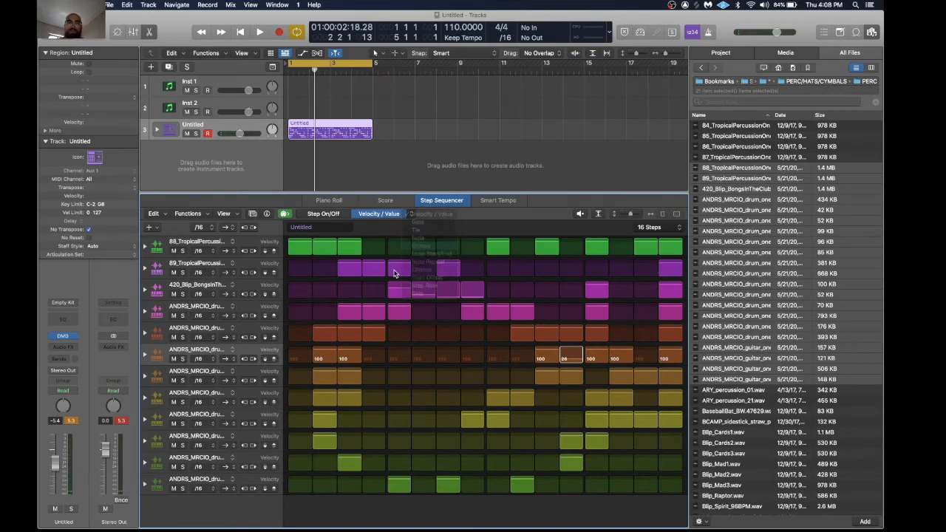
{"action": "left_click", "coordinate": [400, 267]}
Step: Switch to Note Repeat and add repeats to step 9 of the 88_TropicalPercussion row and step 5 of the Melodic row
{"action": "left_click", "coordinate": [411, 214]}
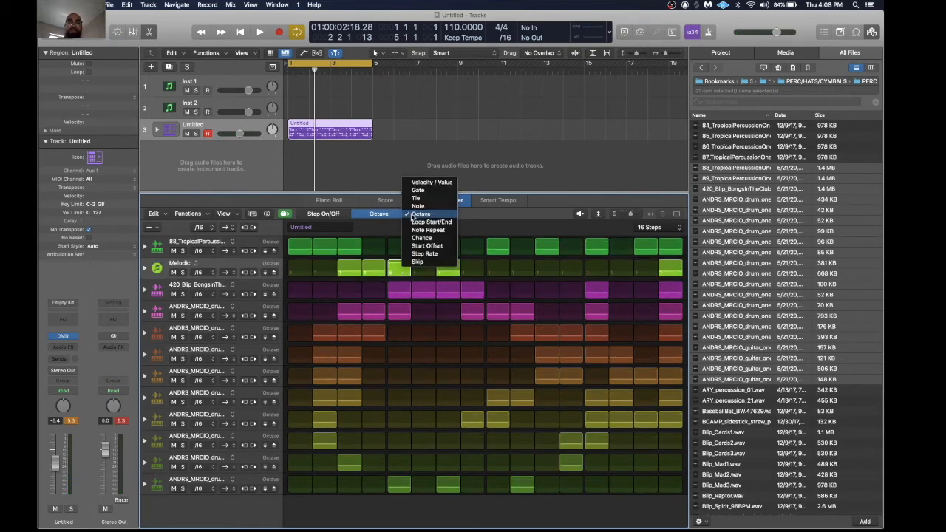
{"action": "left_click", "coordinate": [446, 232]}
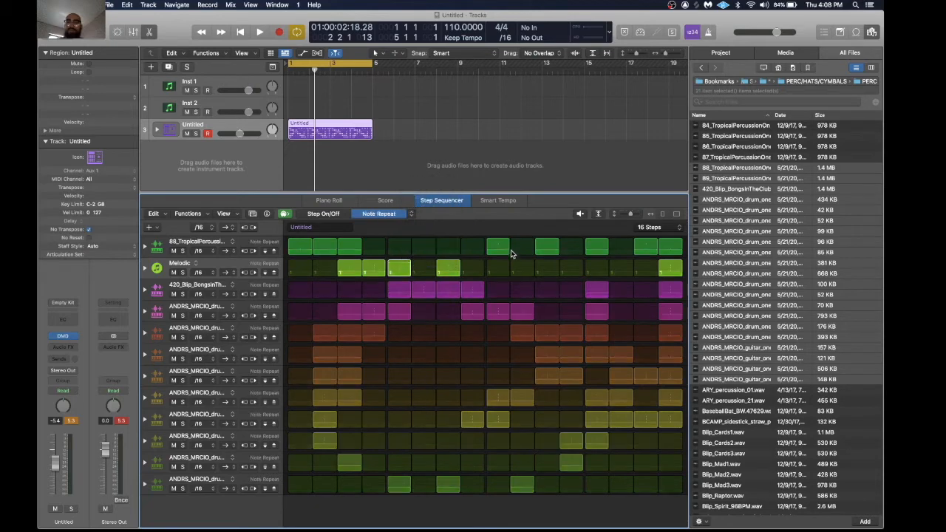
{"action": "left_click", "coordinate": [502, 252]}
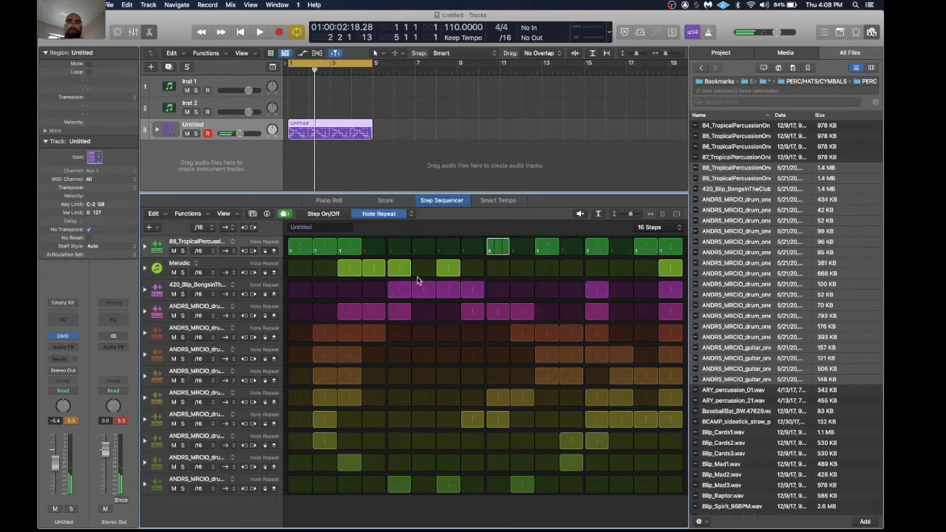
{"action": "left_click", "coordinate": [399, 268]}
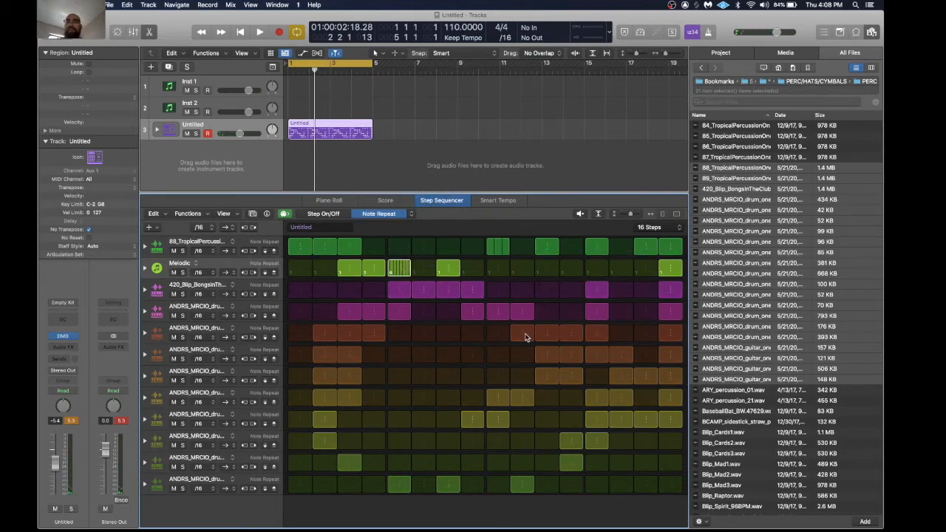
Step: Add note repeats to step 10 of the fifth row and 14 repeats to step 13 of the ninth row during playback
{"action": "left_click", "coordinate": [525, 337]}
{"action": "key", "text": "space"}
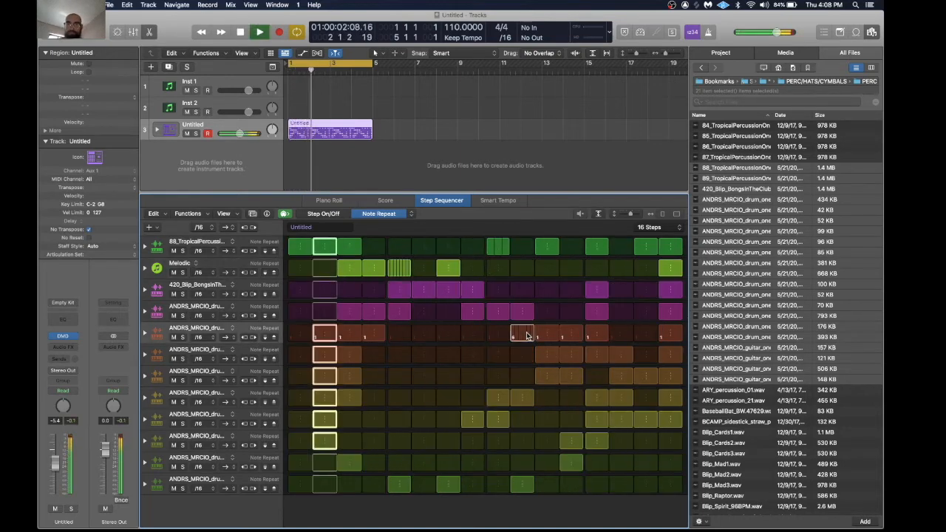
{"action": "left_click", "coordinate": [598, 418]}
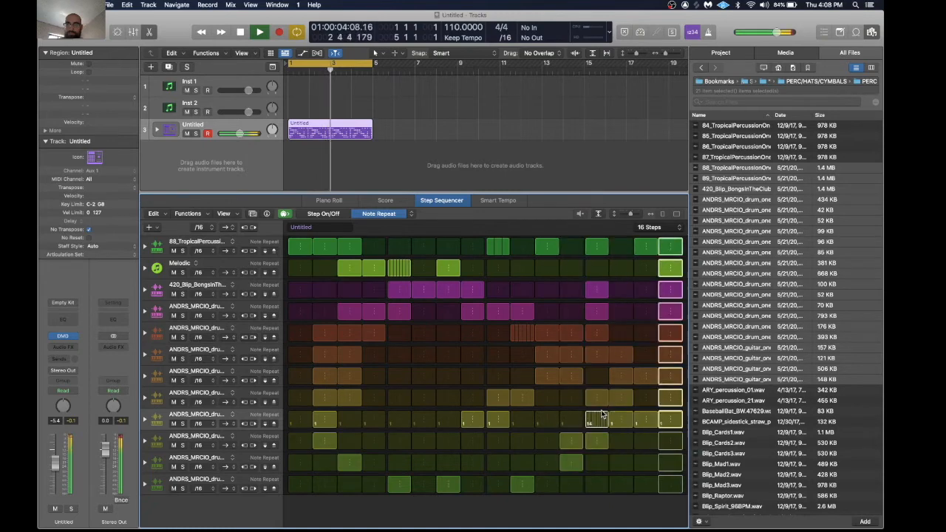
Step: Switch the step edit mode to Chance, stop playback, and lower the chance of scattered steps between 5 and 13 in rows three to eight
{"action": "left_click", "coordinate": [411, 214]}
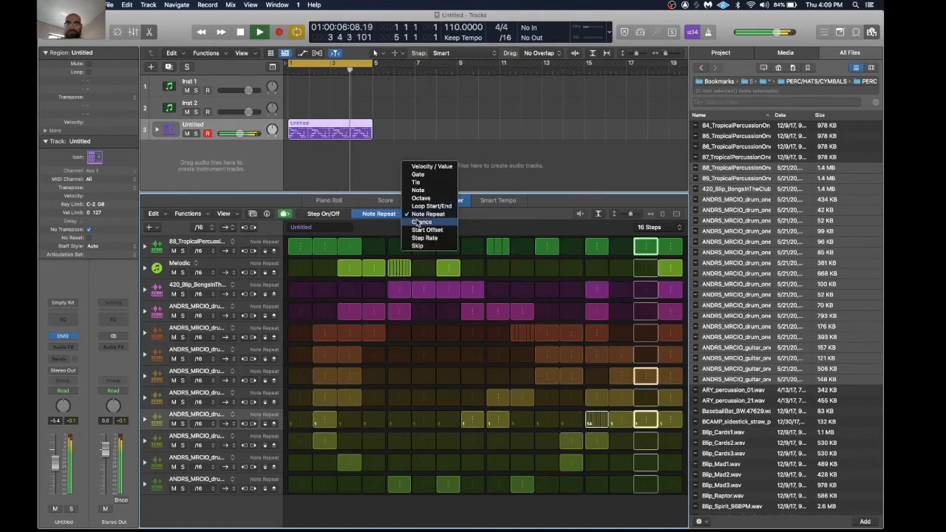
{"action": "left_click", "coordinate": [421, 221]}
{"action": "key", "text": "space"}
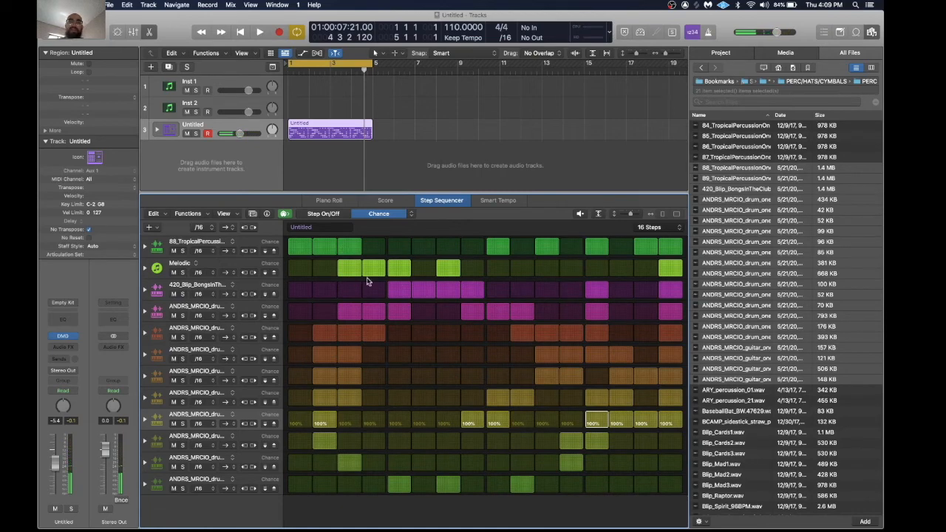
{"action": "left_click_drag", "start_coordinate": [391, 289], "coordinate": [390, 303]}
{"action": "left_click_drag", "start_coordinate": [473, 307], "coordinate": [504, 314]}
{"action": "left_click_drag", "start_coordinate": [547, 377], "coordinate": [594, 397]}
{"action": "left_click_drag", "start_coordinate": [597, 352], "coordinate": [597, 367]}
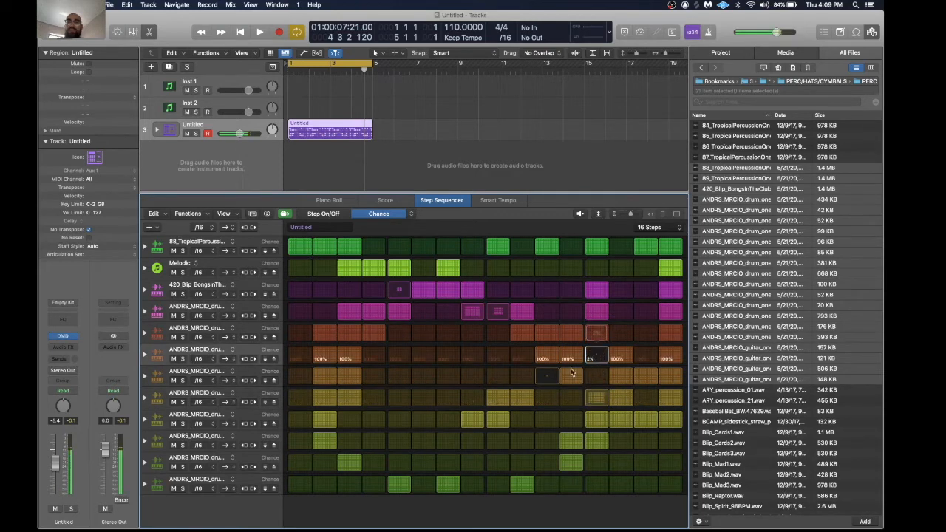
Step: Lower the chance of step 2 in rows five to eight, set step 16 of the seventh row to 54%, and audition the pattern
{"action": "left_click_drag", "start_coordinate": [333, 348], "coordinate": [331, 357]}
{"action": "left_click_drag", "start_coordinate": [332, 406], "coordinate": [384, 408]}
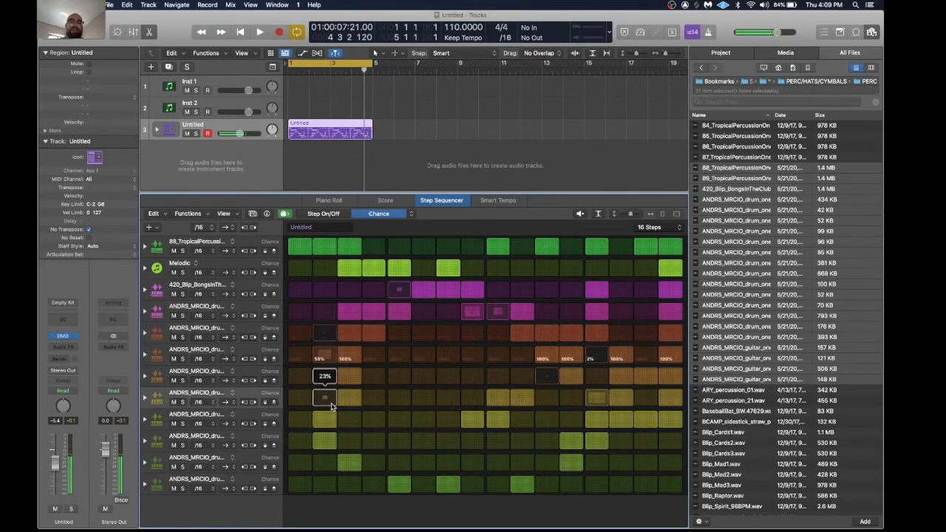
{"action": "left_click_drag", "start_coordinate": [681, 365], "coordinate": [687, 395]}
{"action": "key", "text": "space"}
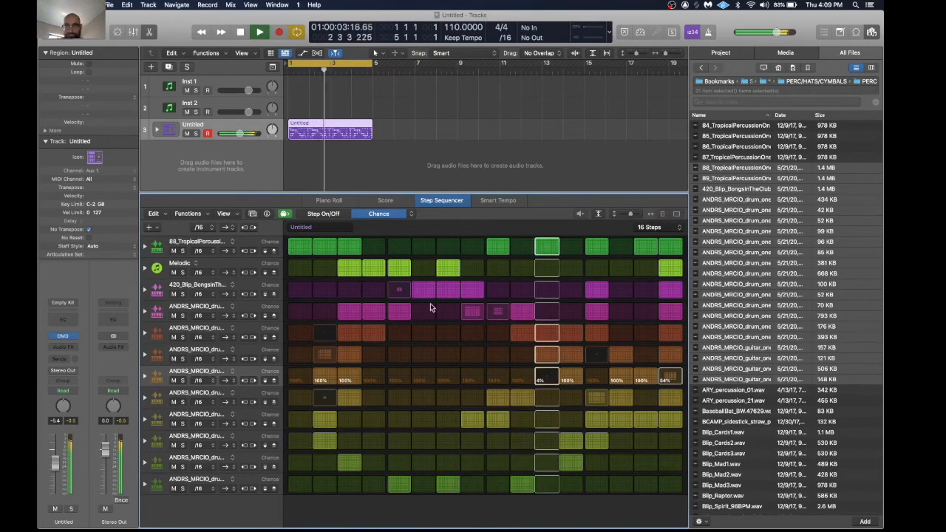
{"action": "key", "text": "space"}
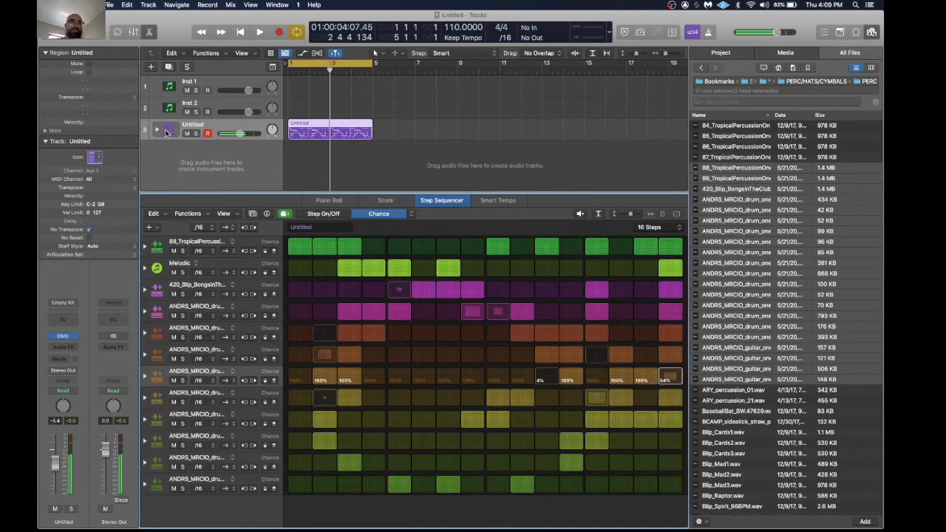
Step: Close the Step Sequencer editor and delete the pattern region from the third track
{"action": "right_click", "coordinate": [361, 135]}
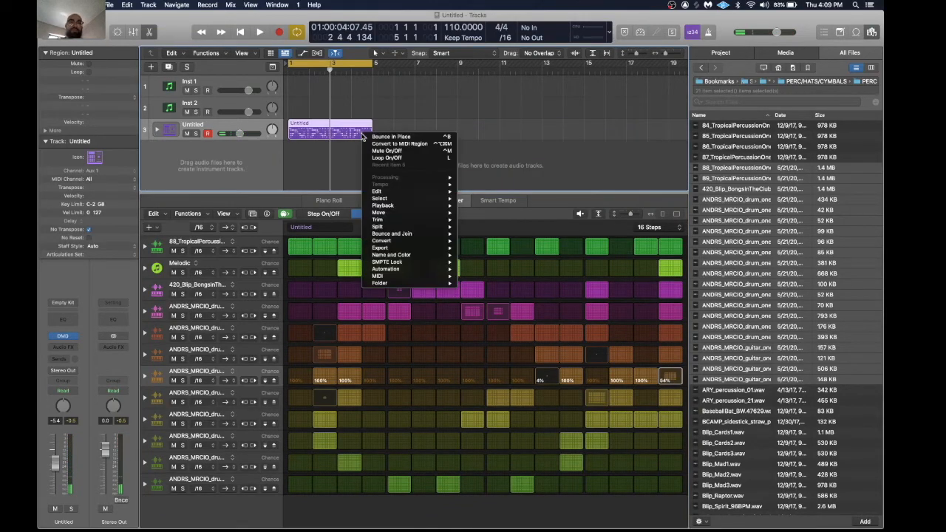
{"action": "left_click", "coordinate": [214, 134]}
{"action": "key", "text": "e"}
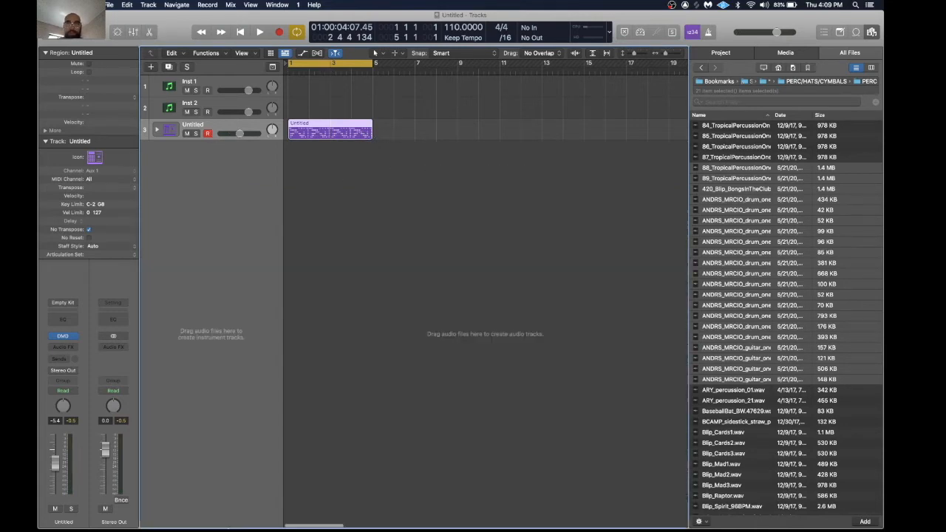
{"action": "left_click", "coordinate": [322, 239]}
{"action": "left_click", "coordinate": [363, 132]}
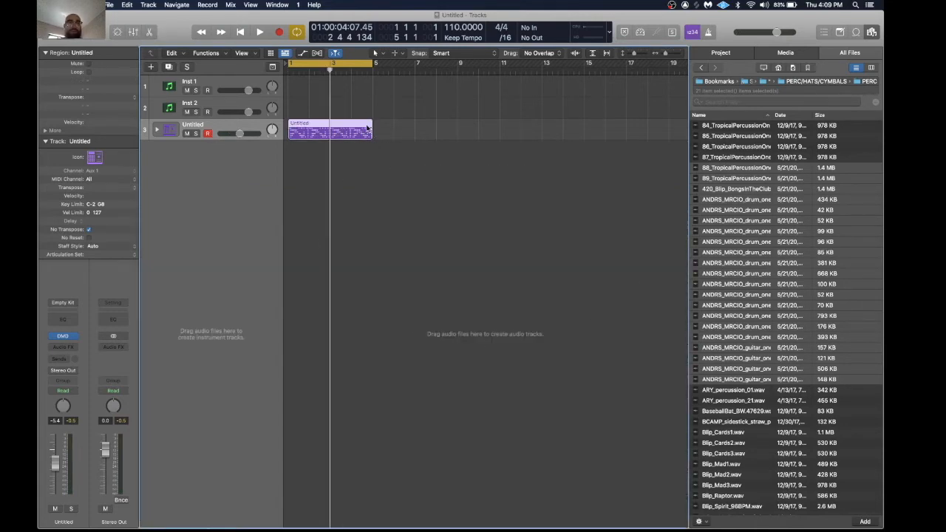
{"action": "key", "text": "Delete"}
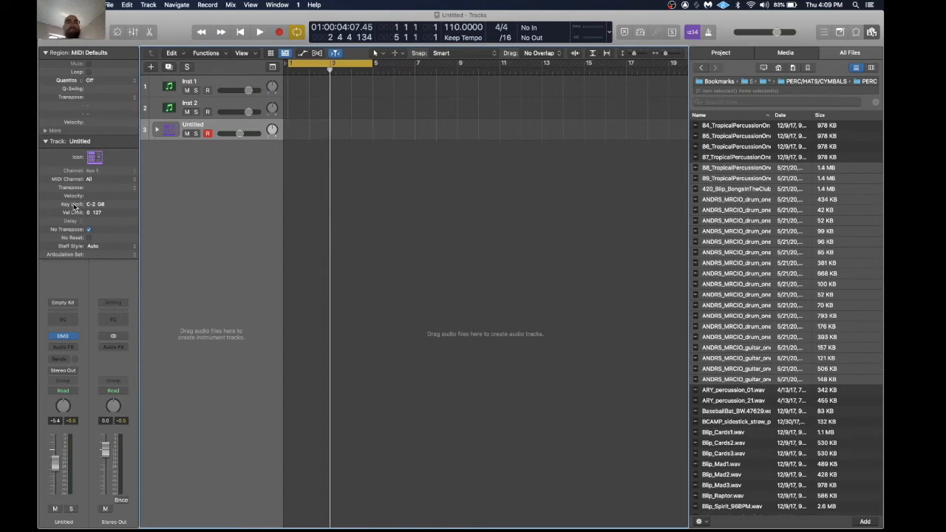
Step: Open the track's Drum Machine Designer and inspect the samples on several pads, ending with the tambourine pad
{"action": "left_click", "coordinate": [64, 337]}
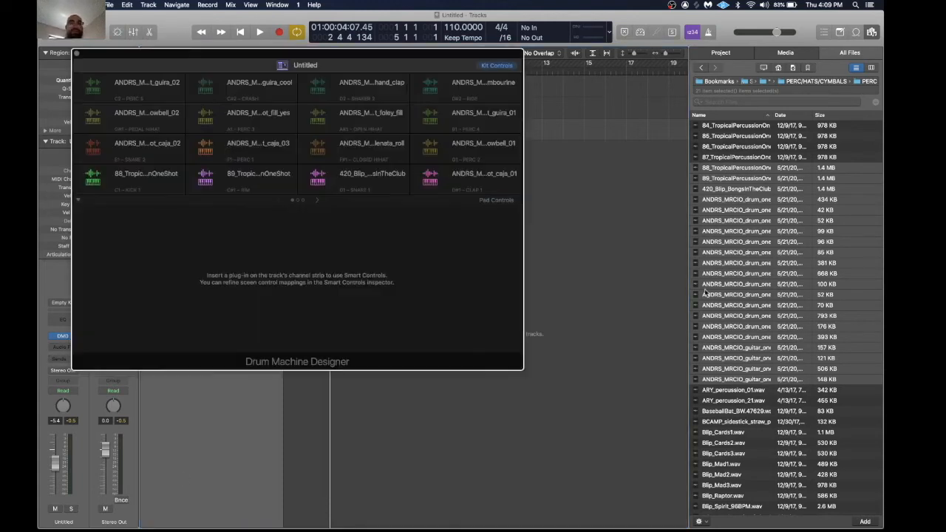
{"action": "left_click", "coordinate": [244, 176]}
{"action": "left_click", "coordinate": [146, 183]}
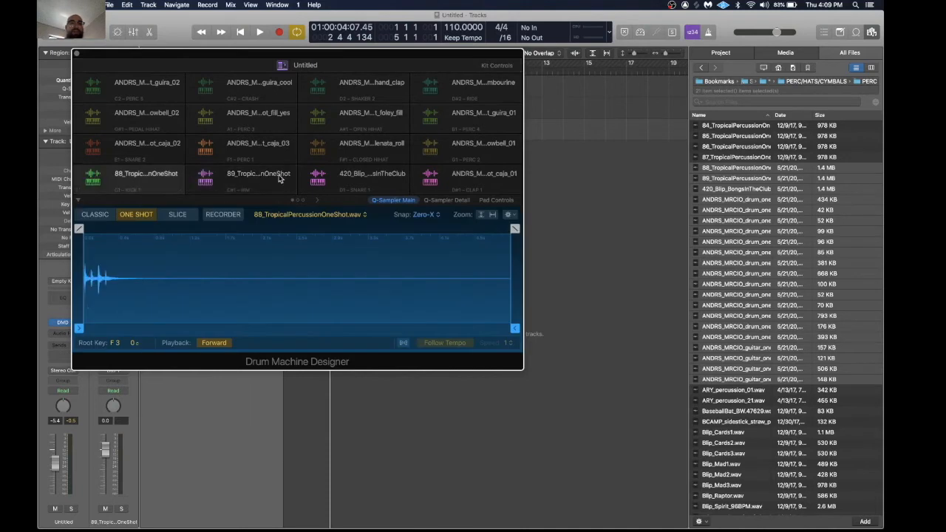
{"action": "left_click", "coordinate": [376, 179]}
{"action": "left_click", "coordinate": [464, 177]}
{"action": "left_click", "coordinate": [465, 147]}
{"action": "left_click", "coordinate": [471, 116]}
{"action": "left_click", "coordinate": [484, 67]}
{"action": "left_click", "coordinate": [478, 83]}
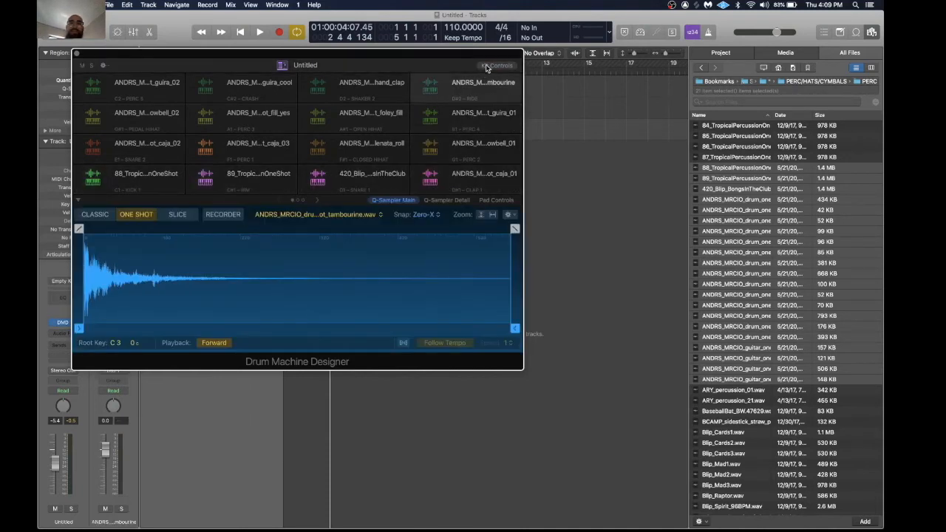
Step: View the input note options of the tambourine pad, audition it, and close Drum Machine Designer
{"action": "left_click", "coordinate": [456, 99]}
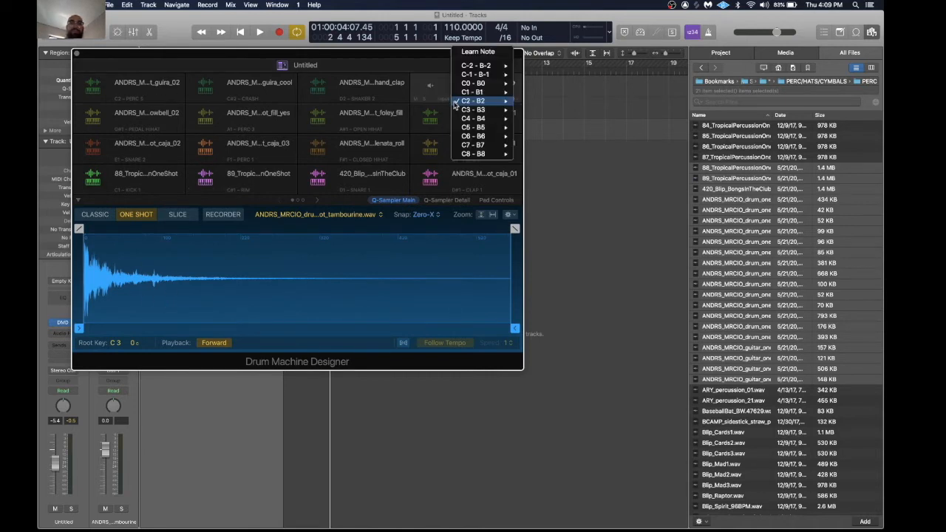
{"action": "left_click", "coordinate": [442, 90]}
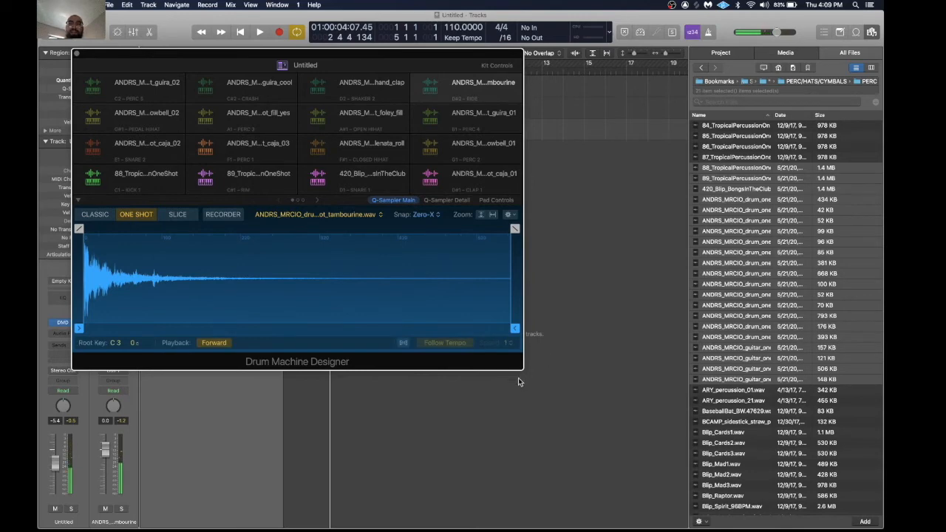
{"action": "mouse_move", "coordinate": [519, 365]}
{"action": "left_mouse_down"}
{"action": "mouse_move", "coordinate": [738, 524]}
{"action": "mouse_move", "coordinate": [512, 354]}
{"action": "left_mouse_up"}
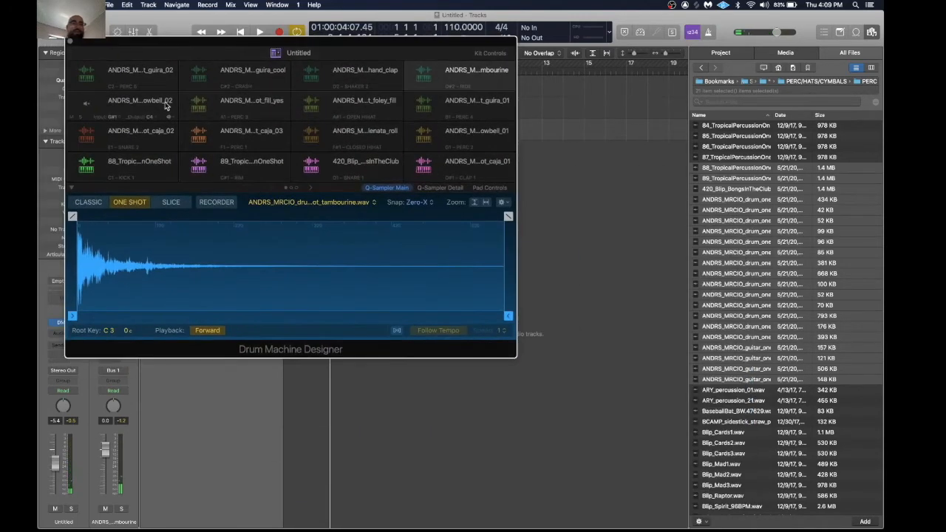
{"action": "left_click", "coordinate": [70, 45]}
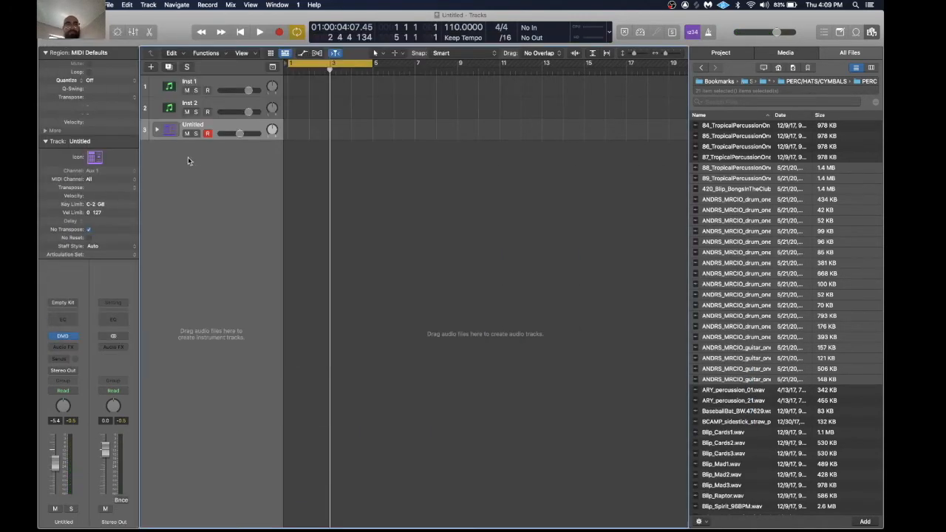
Step: Delete the Drum Machine Designer track and add a new software instrument track
{"action": "key", "text": "super+BackSpace"}
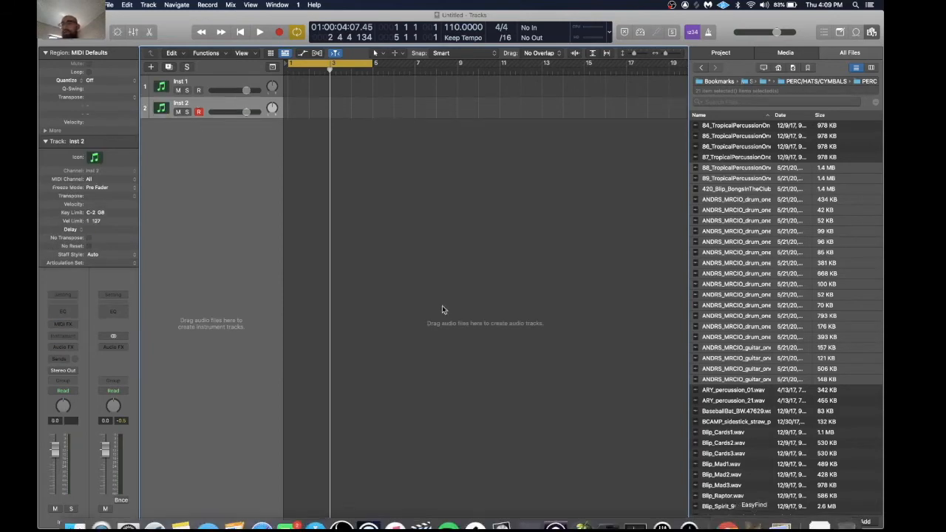
{"action": "left_click", "coordinate": [697, 453]}
{"action": "scroll", "coordinate": [697, 452], "scroll_direction": "down", "scroll_amount": 15}
{"action": "scroll", "coordinate": [696, 453], "scroll_direction": "down", "scroll_amount": 7}
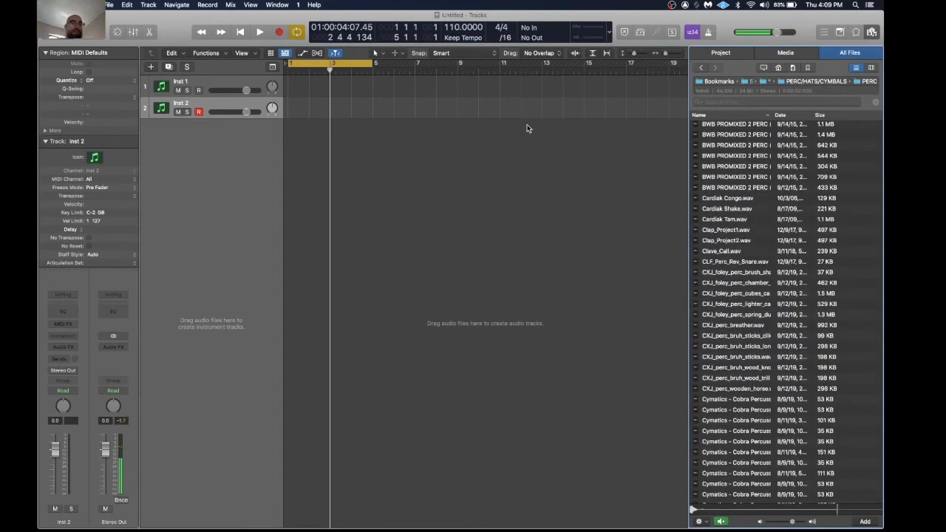
{"action": "right_click", "coordinate": [258, 210]}
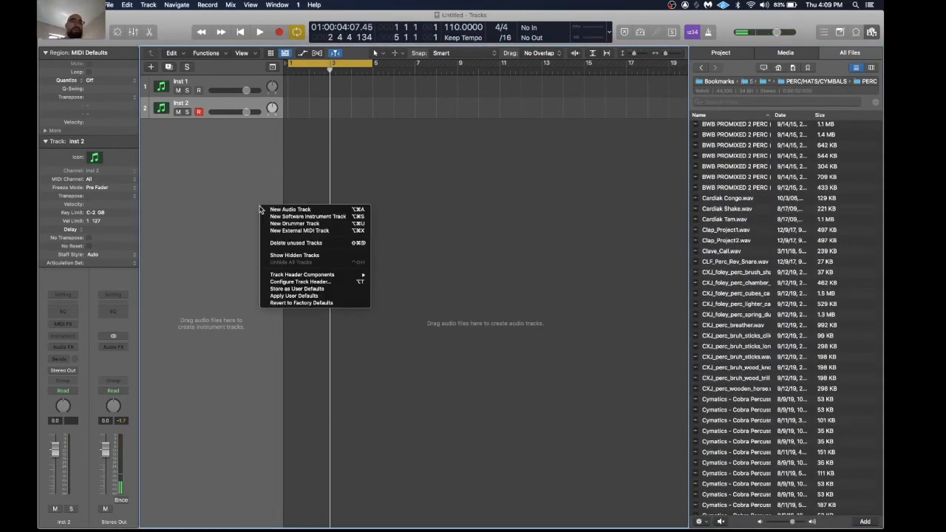
{"action": "left_click", "coordinate": [293, 216]}
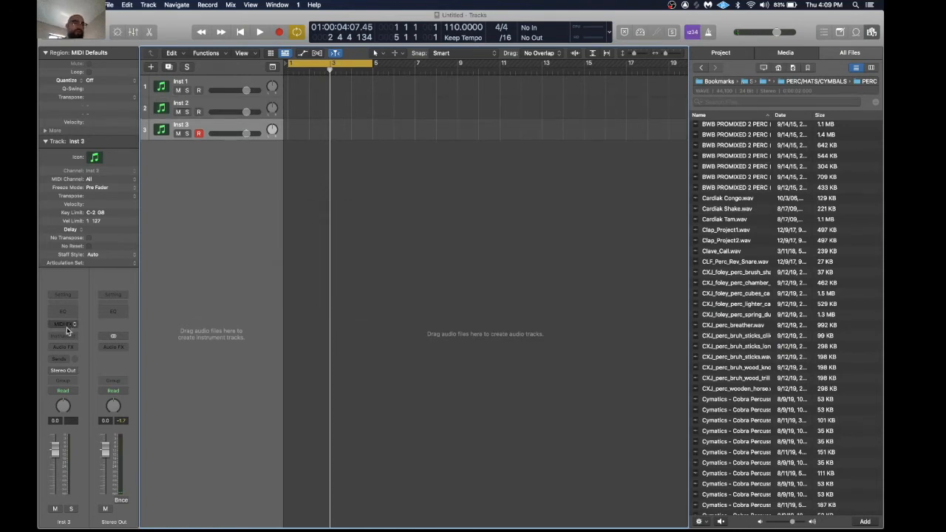
Step: Load the reFX Nexus AU instrument on the new Inst 3 track
{"action": "left_click", "coordinate": [66, 329]}
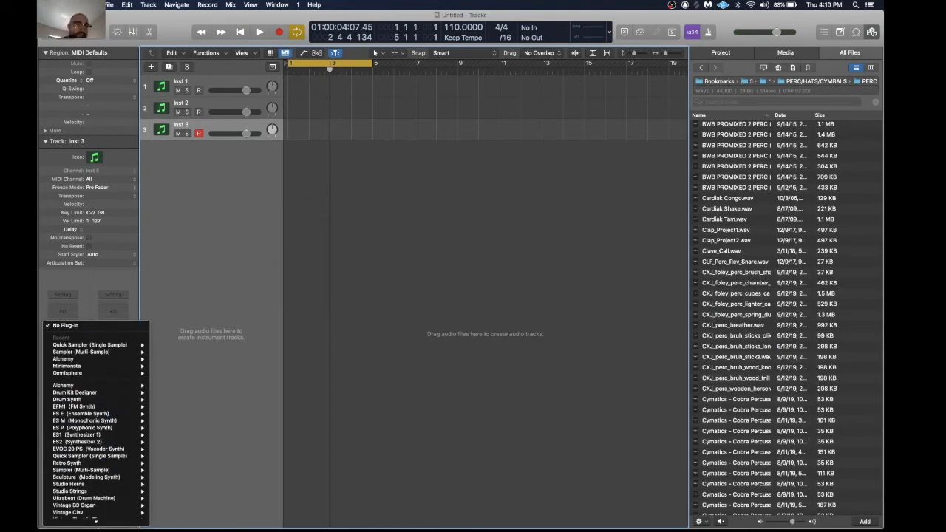
{"action": "scroll", "coordinate": [96, 425], "scroll_direction": "down", "scroll_amount": 4}
{"action": "mouse_move", "coordinate": [96, 514]}
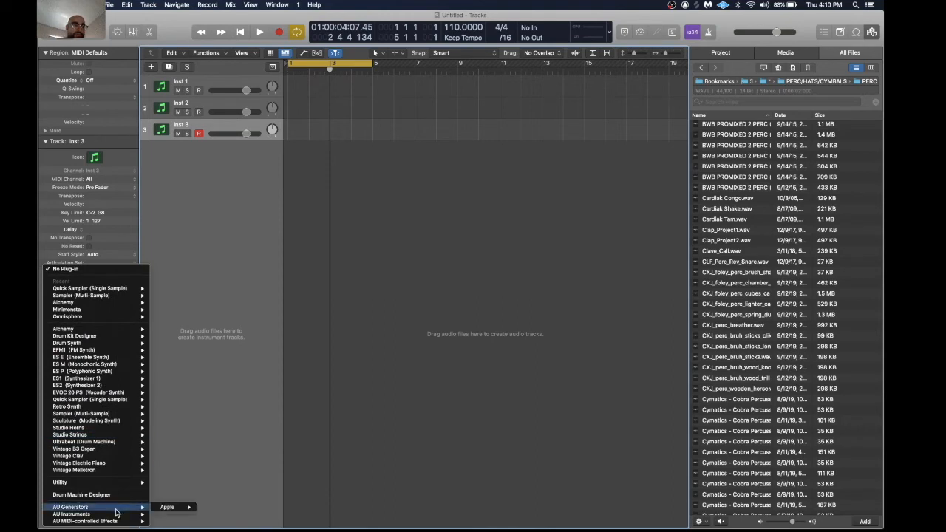
{"action": "mouse_move", "coordinate": [194, 302]}
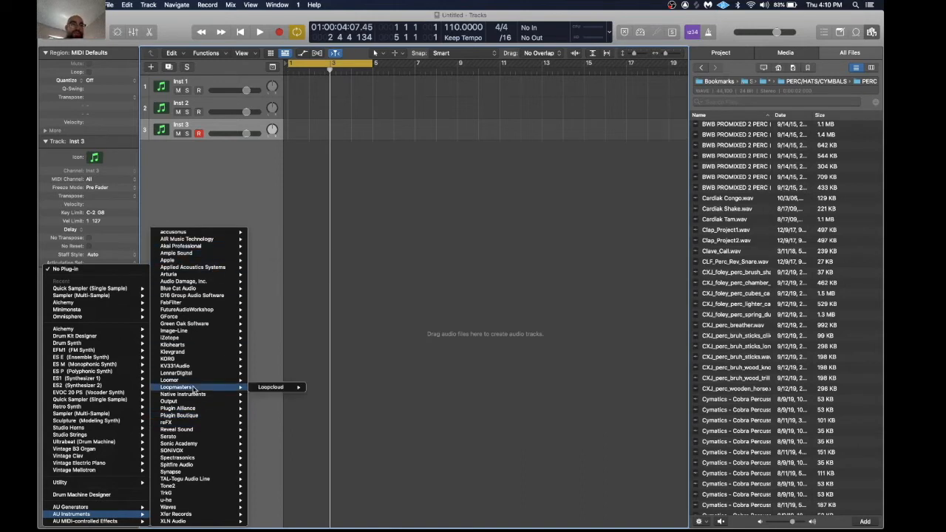
{"action": "mouse_move", "coordinate": [207, 508]}
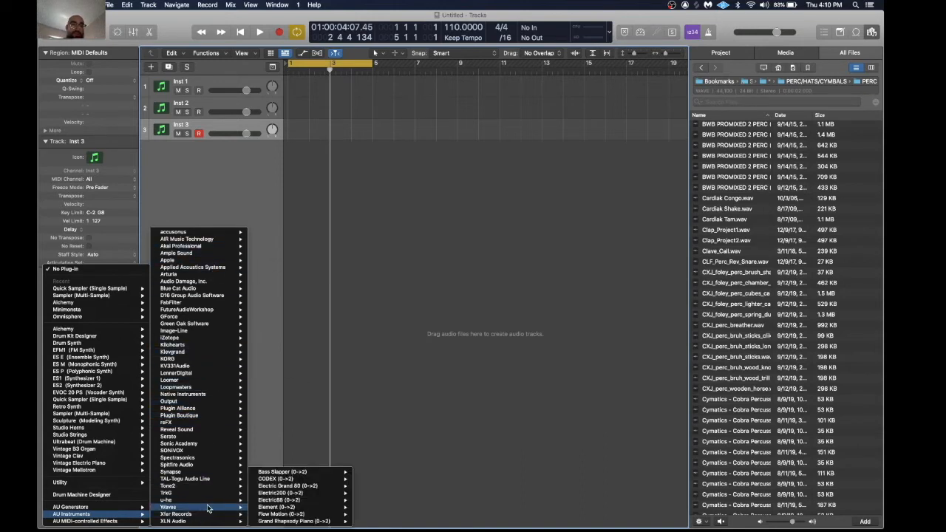
{"action": "mouse_move", "coordinate": [222, 422]}
{"action": "left_click", "coordinate": [263, 423]}
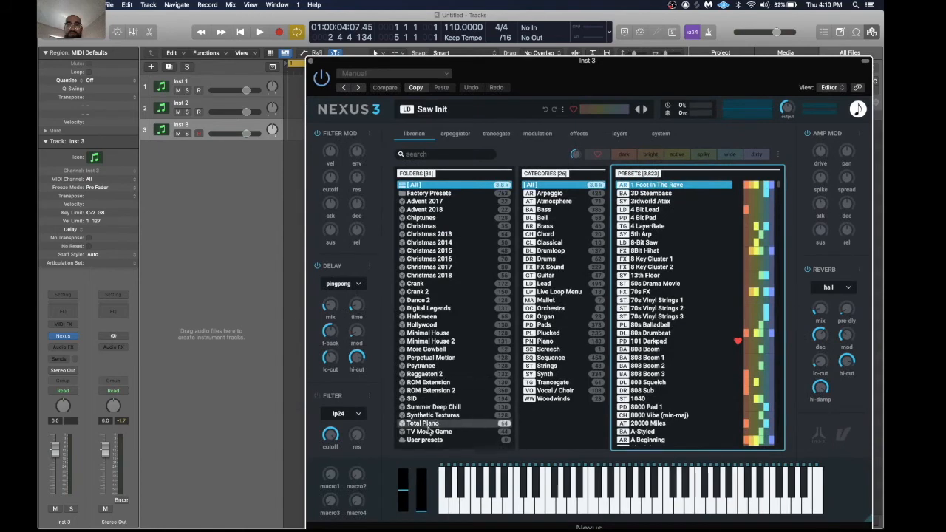
Step: Load the Brilliant Piano 2 preset from the Total Piano folder, audition a few notes, and close the Nexus window
{"action": "left_click", "coordinate": [432, 424]}
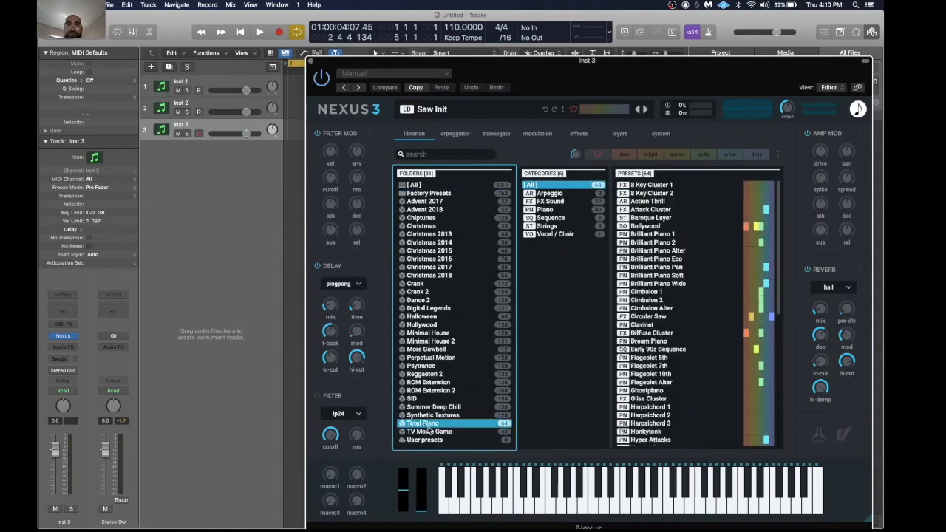
{"action": "left_click", "coordinate": [670, 242]}
{"action": "left_click", "coordinate": [584, 491]}
{"action": "left_click", "coordinate": [674, 497]}
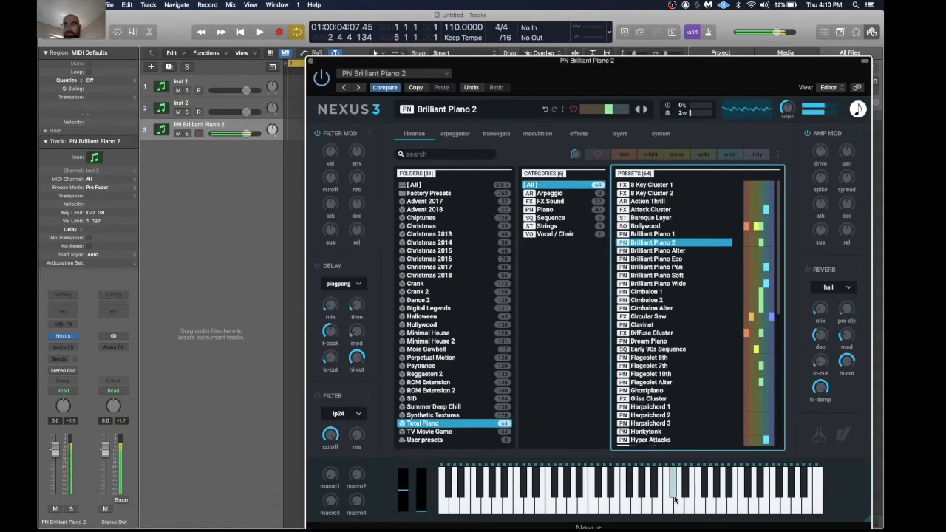
{"action": "left_click", "coordinate": [312, 60]}
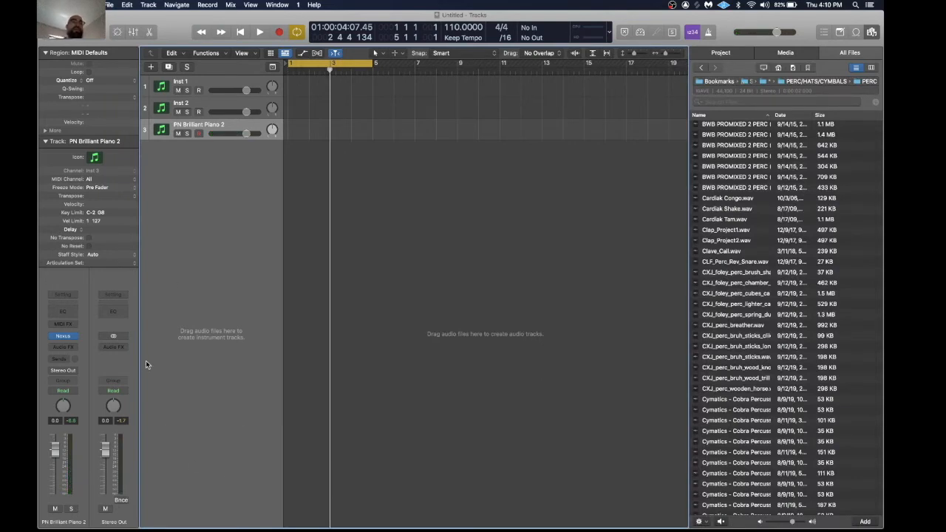
Step: Insert the stereo Auto Sampler as an audio effect on the Brilliant Piano 2 track and reposition its window
{"action": "left_click", "coordinate": [66, 347]}
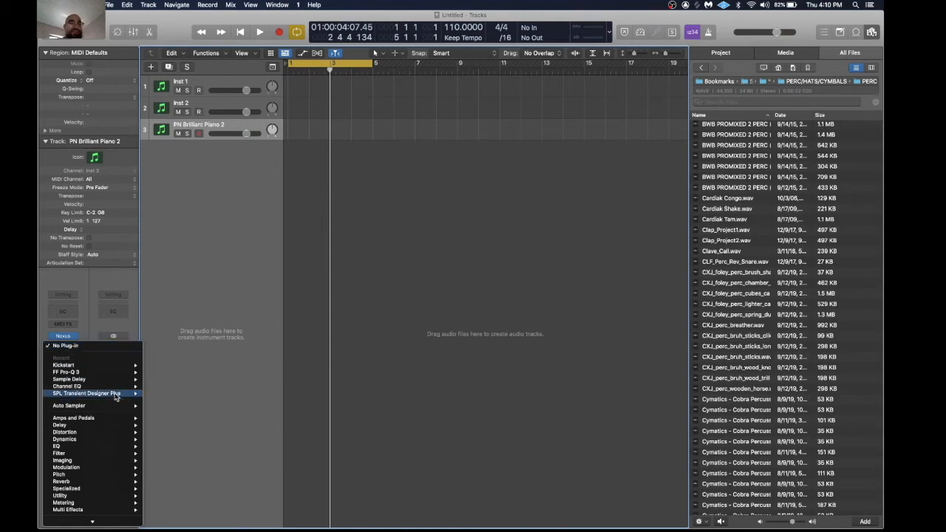
{"action": "mouse_move", "coordinate": [132, 522]}
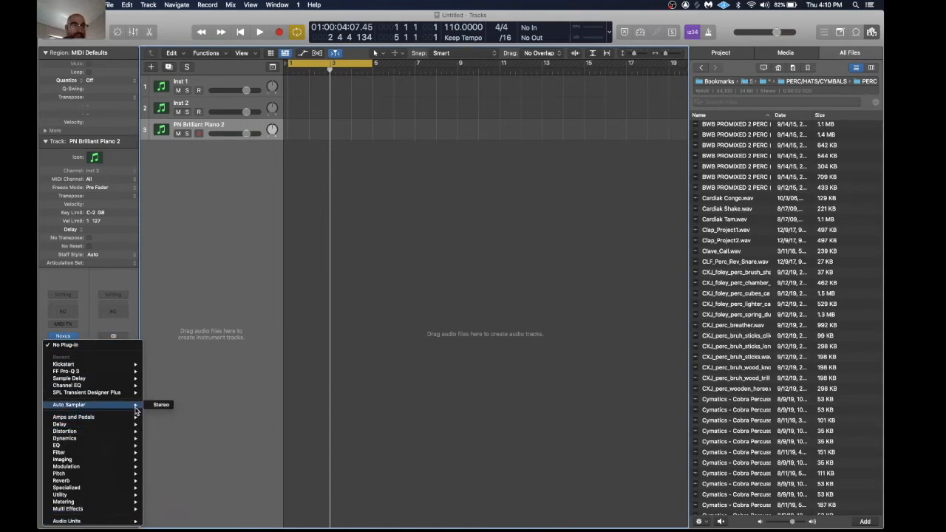
{"action": "key", "text": "Escape"}
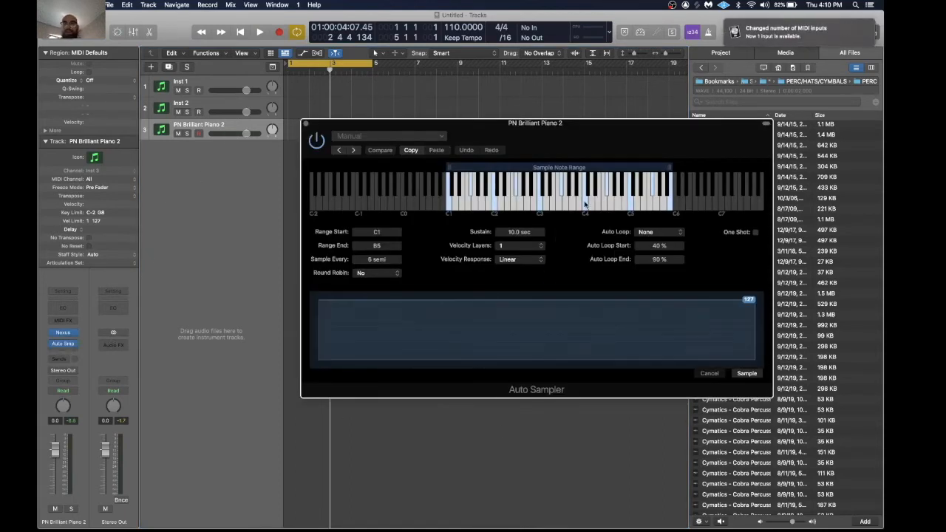
{"action": "left_click_drag", "start_coordinate": [580, 147], "coordinate": [526, 103]}
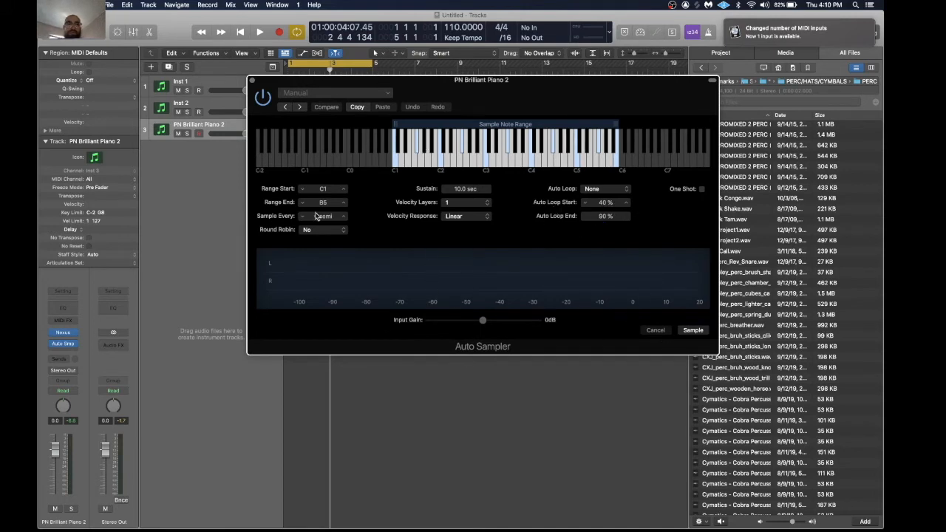
Step: Start auto-sampling the piano with 3 velocity layers as Auto Sampled Instrument.exs, and cancel the sampling before closing Auto Sampler
{"action": "left_click", "coordinate": [488, 208]}
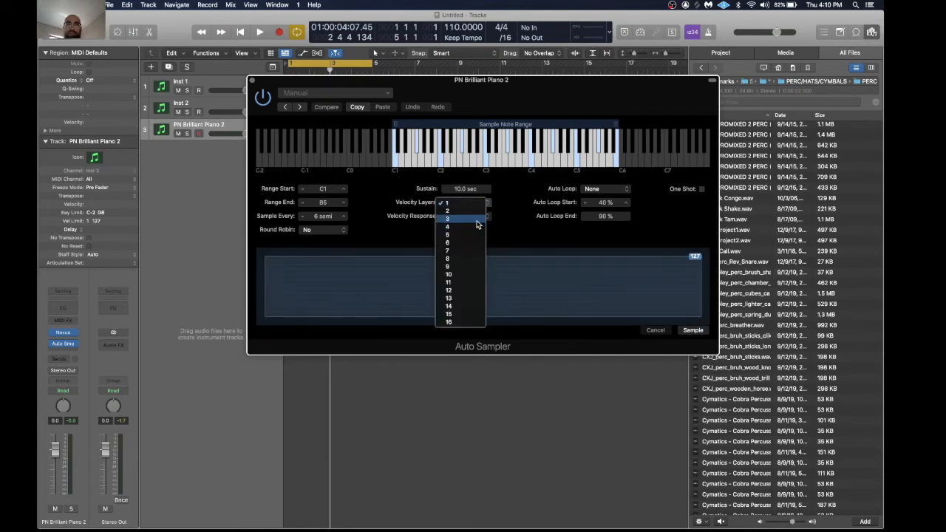
{"action": "left_click", "coordinate": [476, 220]}
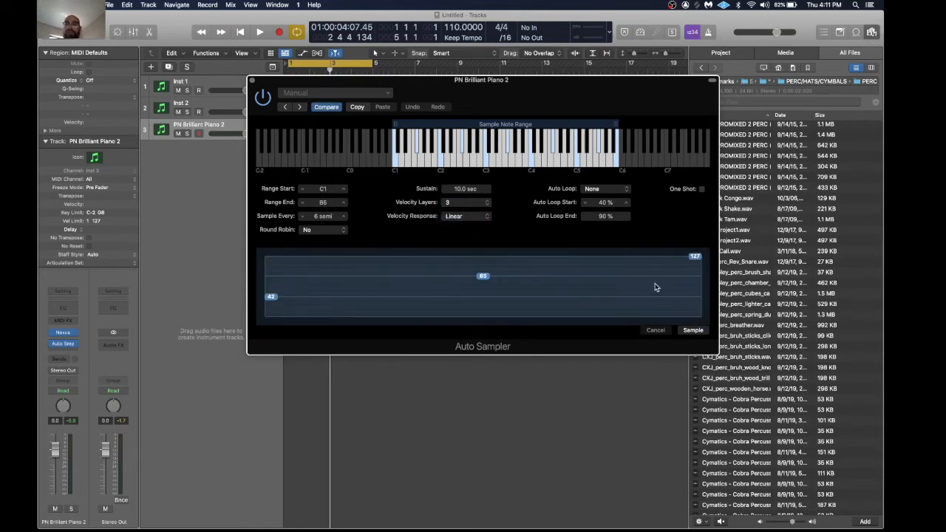
{"action": "left_click", "coordinate": [693, 331]}
{"action": "left_click", "coordinate": [693, 331]}
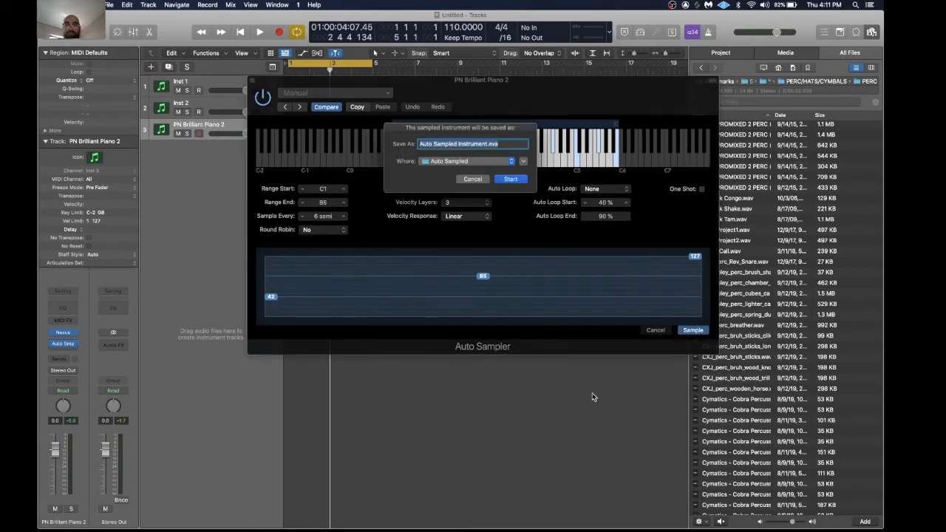
{"action": "key", "text": "Return"}
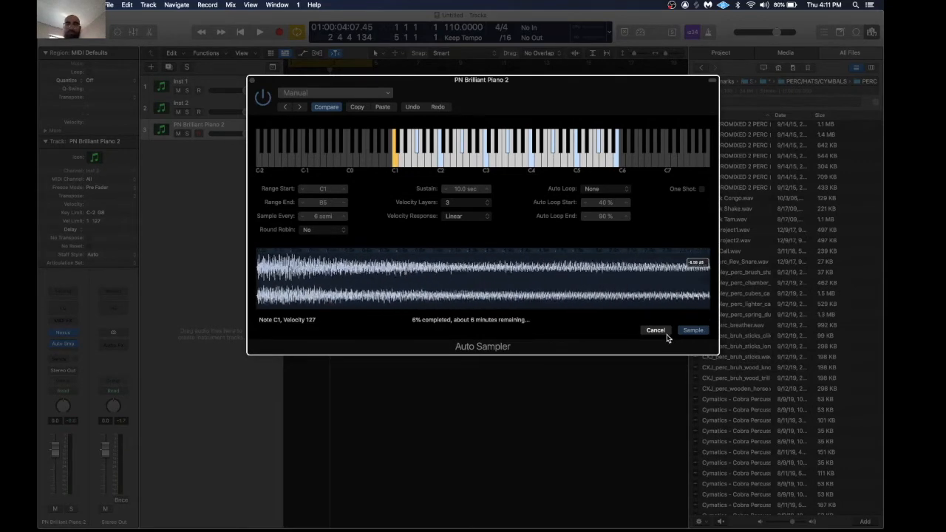
{"action": "left_click", "coordinate": [665, 332]}
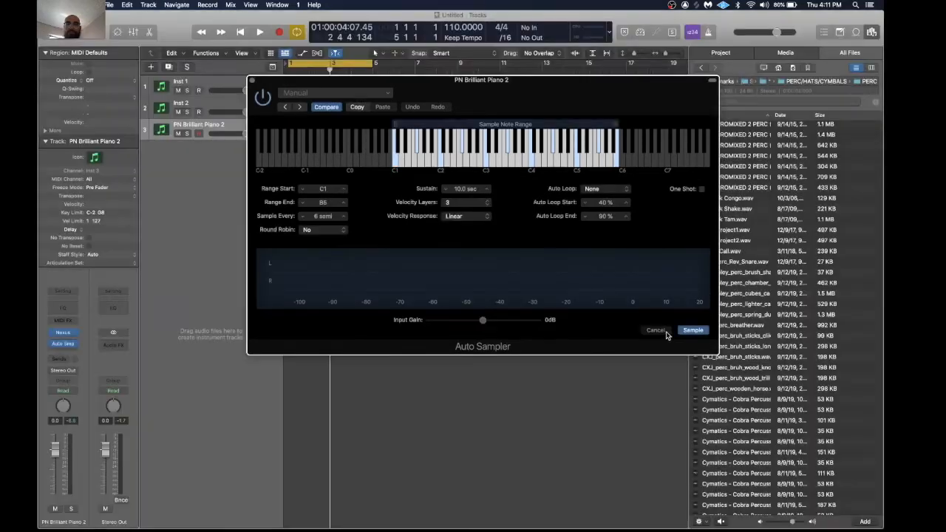
{"action": "left_click", "coordinate": [251, 80]}
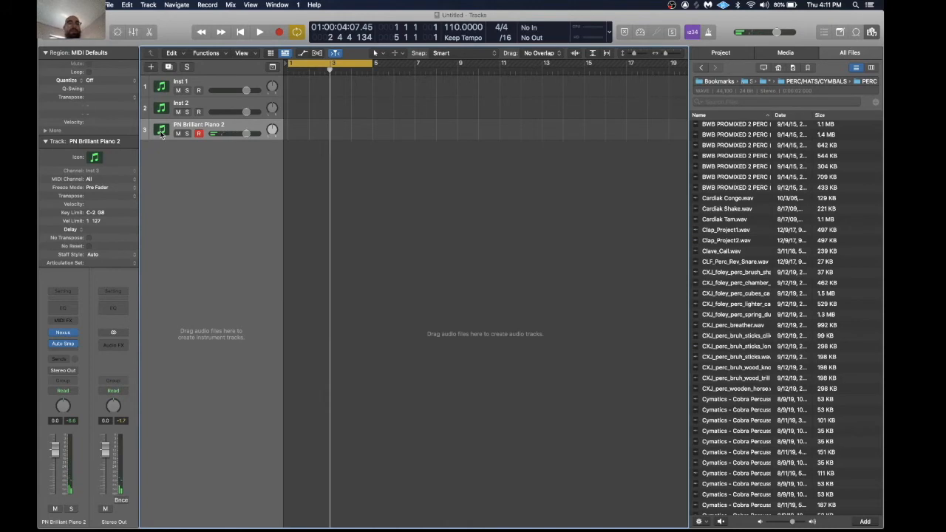
Step: Delete the PN Brilliant Piano 2 track and the Inst 2 track, leaving only Inst 1
{"action": "key", "text": "a"}
{"action": "key", "text": "a"}
{"action": "key", "text": "q"}
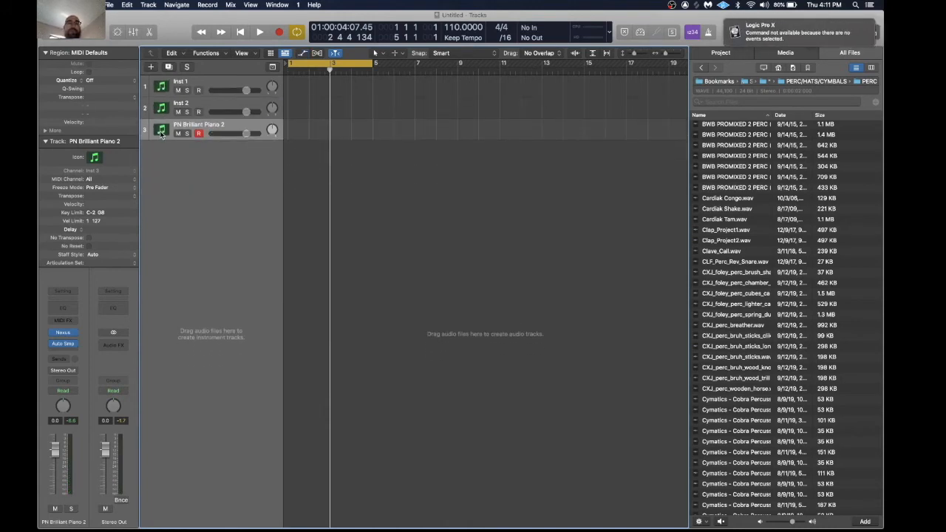
{"action": "key", "text": "super+BackSpace"}
{"action": "key", "text": "super+BackSpace"}
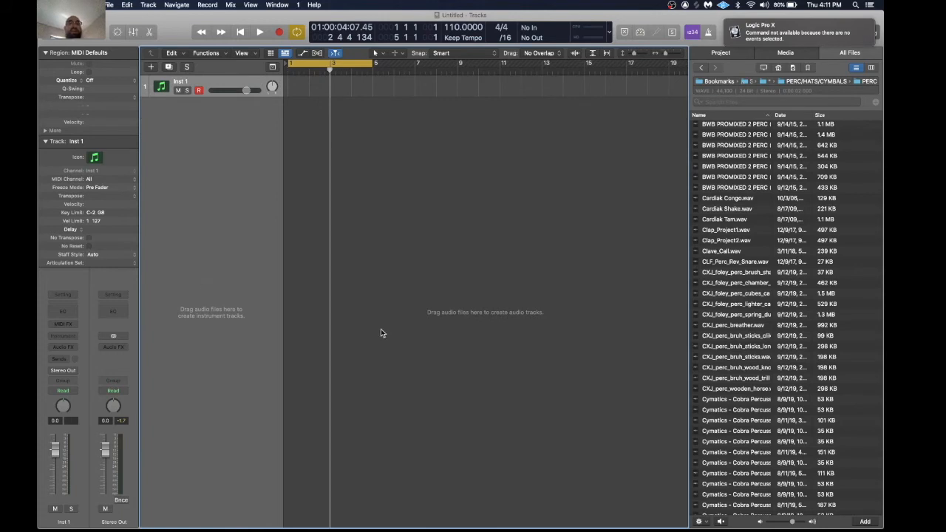
{"action": "left_click", "coordinate": [73, 337]}
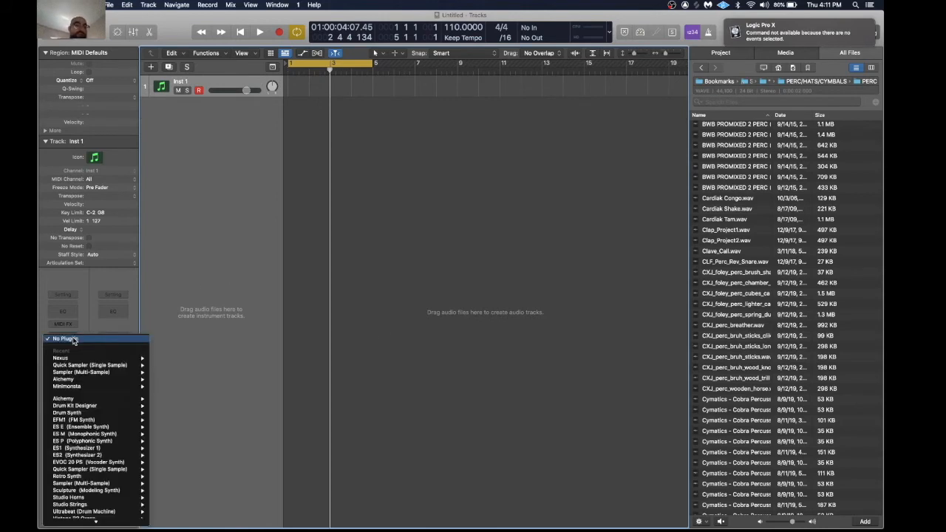
{"action": "mouse_move", "coordinate": [93, 500]}
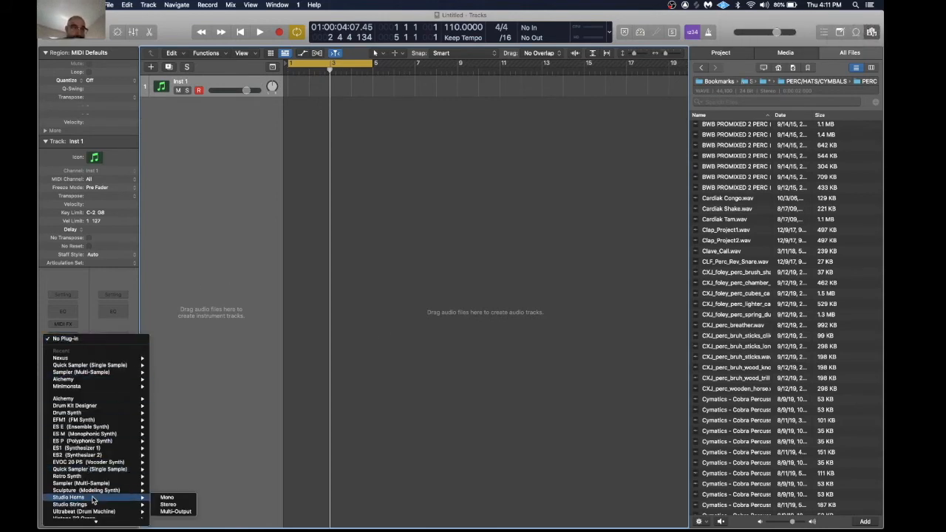
{"action": "scroll", "coordinate": [93, 500], "scroll_direction": "down", "scroll_amount": 3}
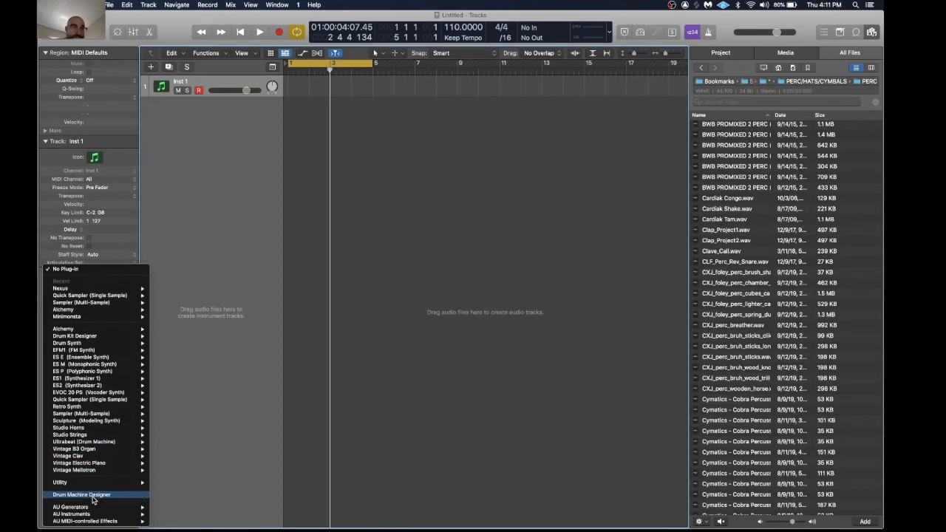
{"action": "left_click", "coordinate": [314, 438]}
{"action": "key", "text": "super+Tab"}
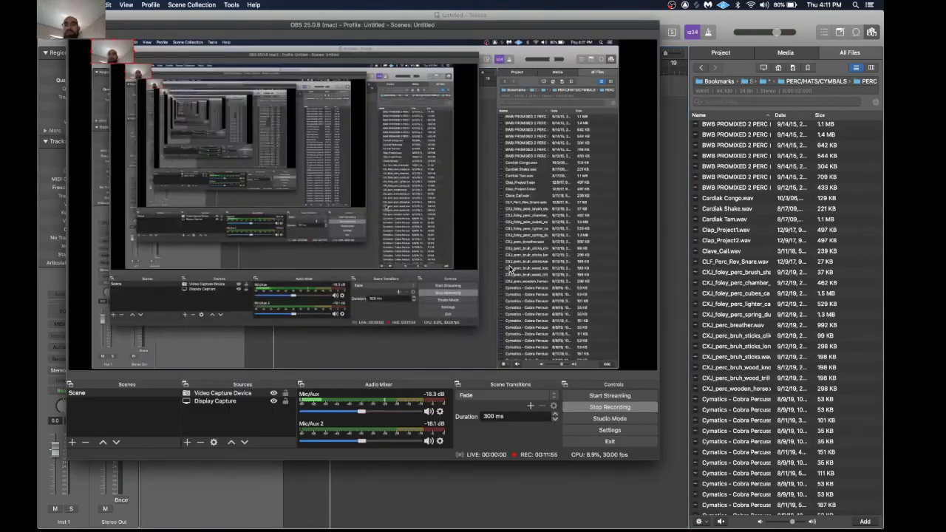
{"action": "key", "text": "super+Tab"}
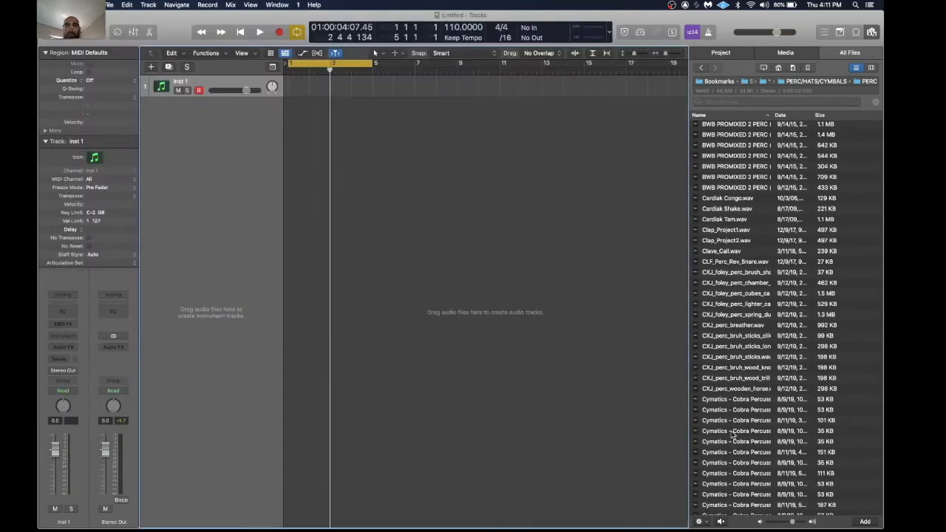
{"action": "scroll", "coordinate": [690, 224], "scroll_direction": "down", "scroll_amount": 10}
{"action": "scroll", "coordinate": [690, 223], "scroll_direction": "down", "scroll_amount": 15}
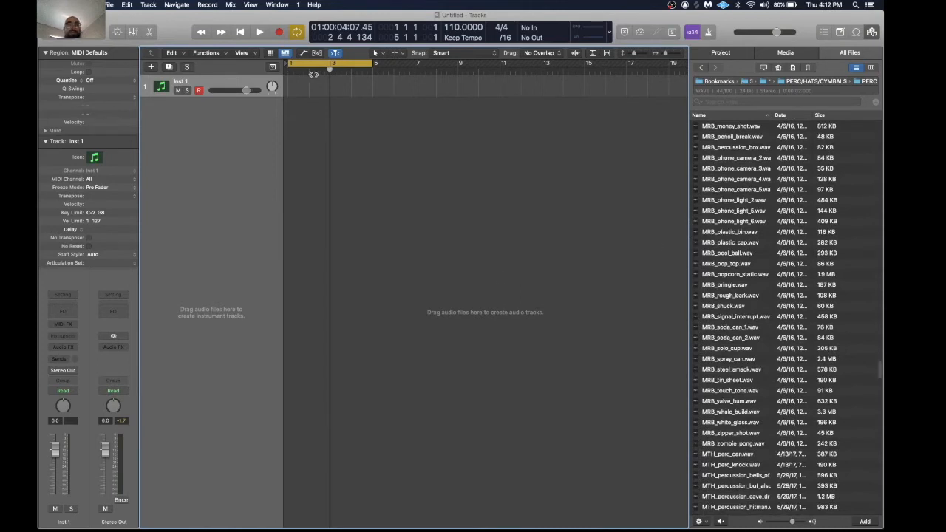
Step: Open the Tracks section of the Display preferences and check the Track Color options, moving the window clear of the tracks area
{"action": "left_click", "coordinate": [108, 4]}
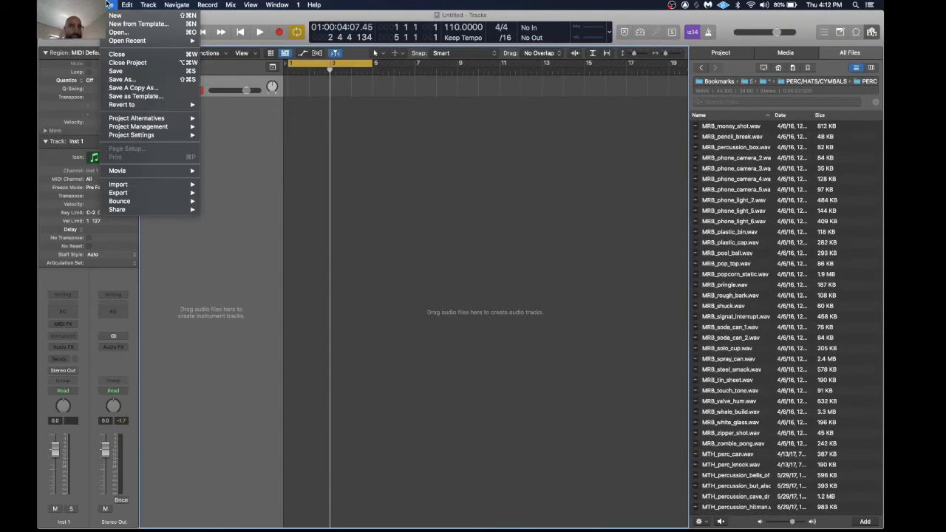
{"action": "mouse_move", "coordinate": [83, 5]}
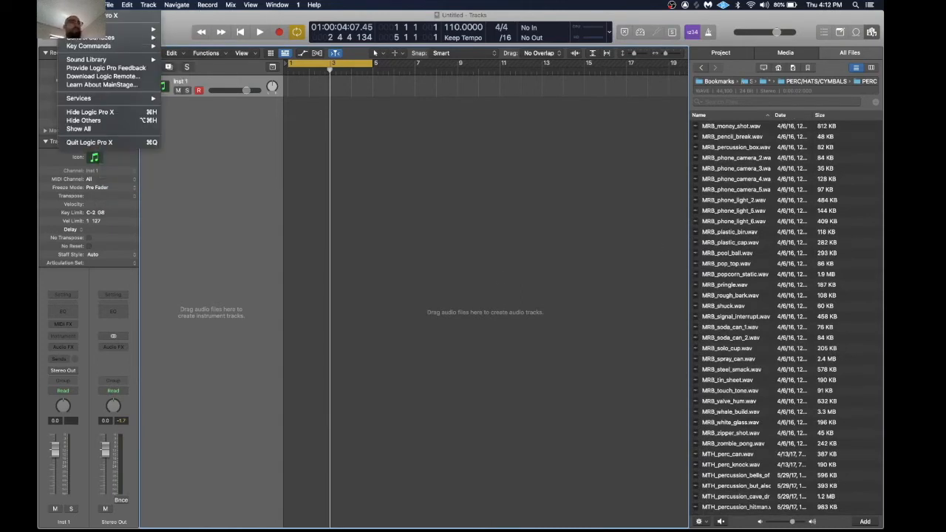
{"action": "mouse_move", "coordinate": [89, 29]}
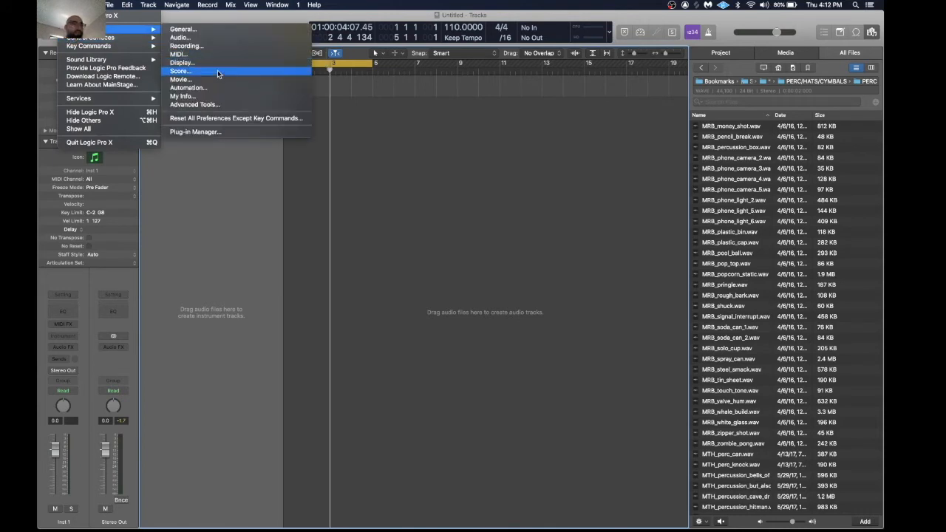
{"action": "mouse_move", "coordinate": [125, 30]}
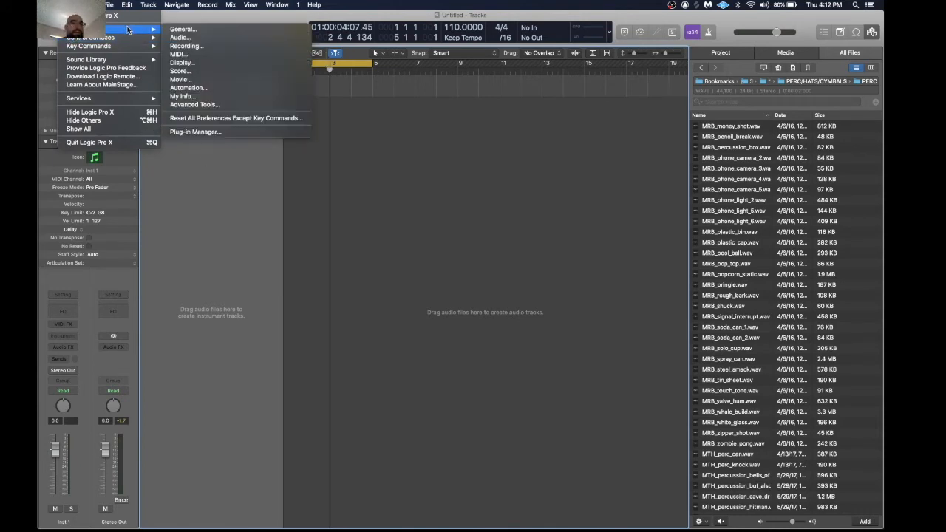
{"action": "left_click", "coordinate": [208, 63]}
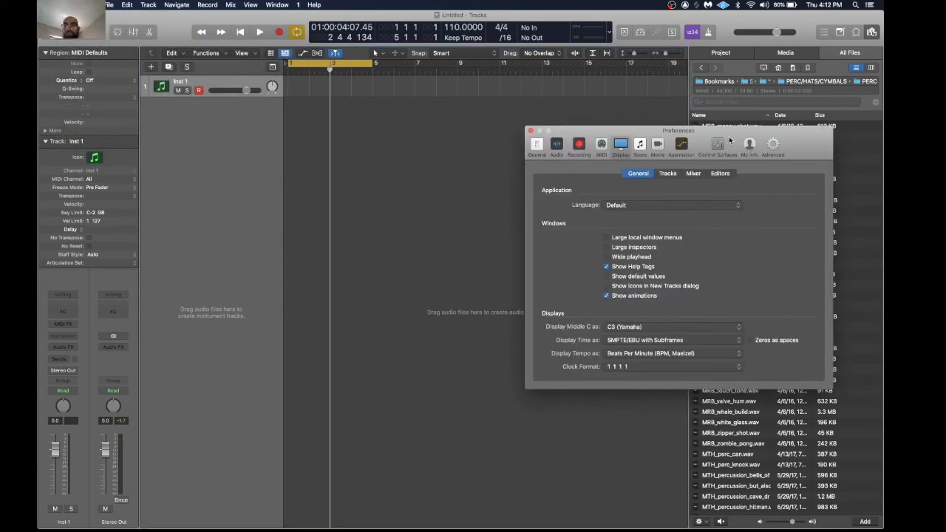
{"action": "left_click_drag", "start_coordinate": [750, 138], "coordinate": [570, 79]}
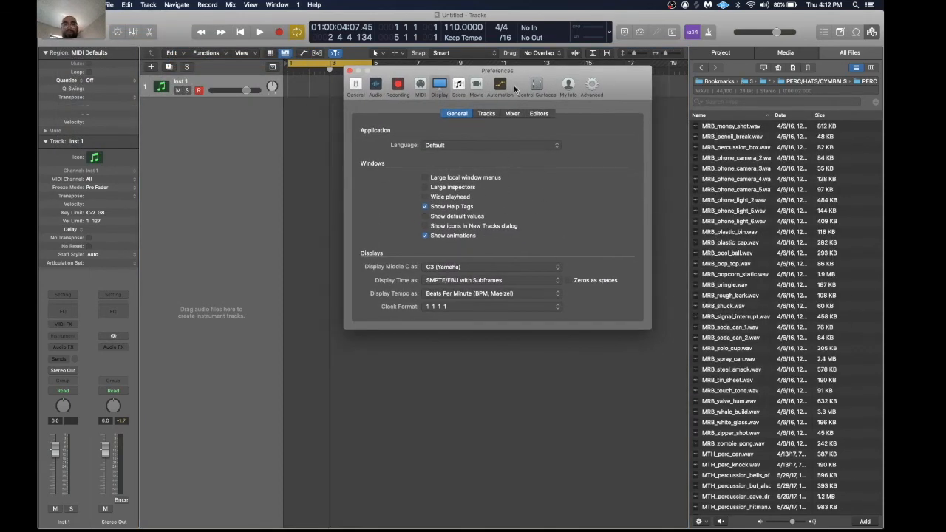
{"action": "left_click", "coordinate": [490, 113]}
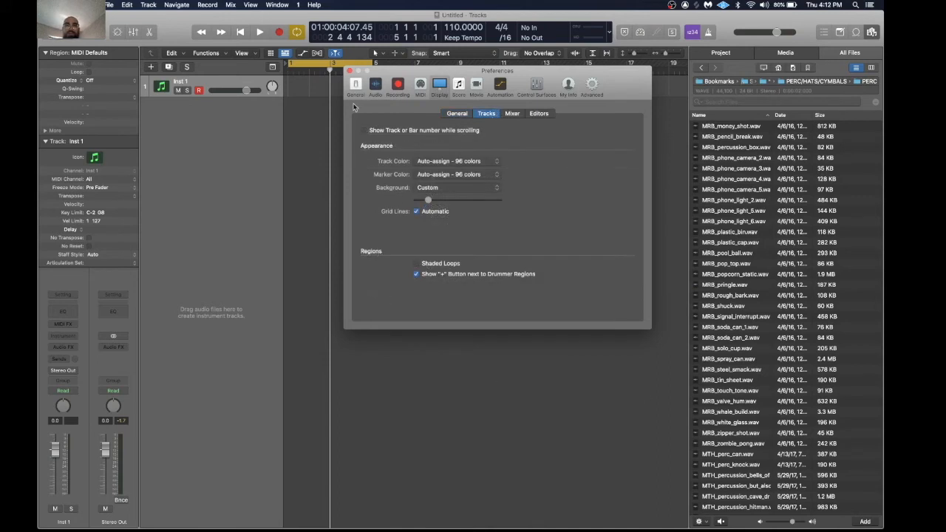
{"action": "left_click", "coordinate": [477, 161]}
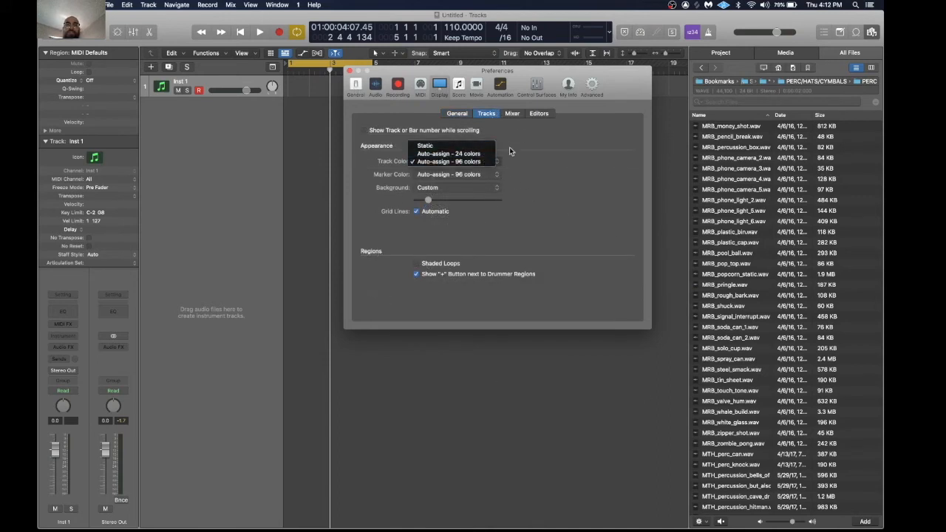
{"action": "left_click", "coordinate": [561, 198]}
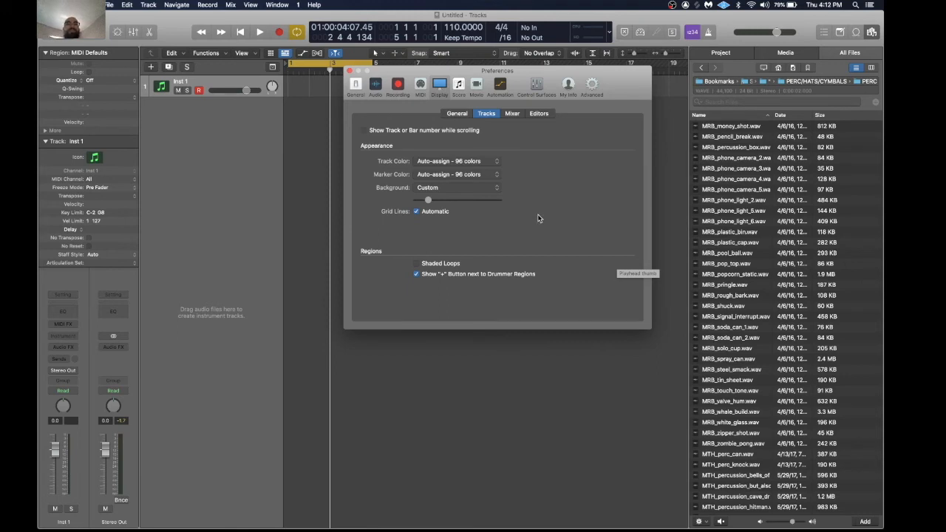
{"action": "left_click_drag", "start_coordinate": [524, 77], "coordinate": [728, 27]}
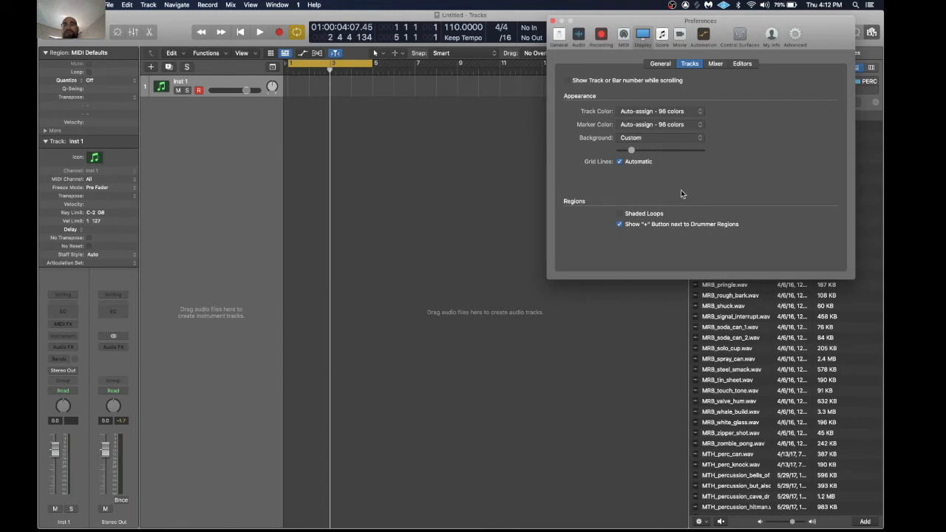
Step: Try the Dark and Bright backgrounds for the tracks area, and restore the Custom background with automatic grid lines
{"action": "left_click", "coordinate": [646, 139]}
{"action": "left_click", "coordinate": [653, 122]}
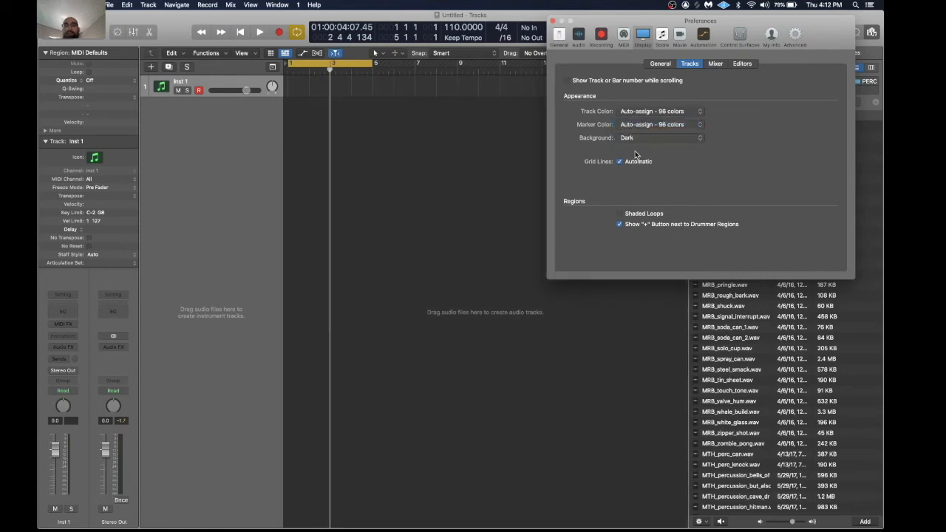
{"action": "left_click", "coordinate": [642, 141]}
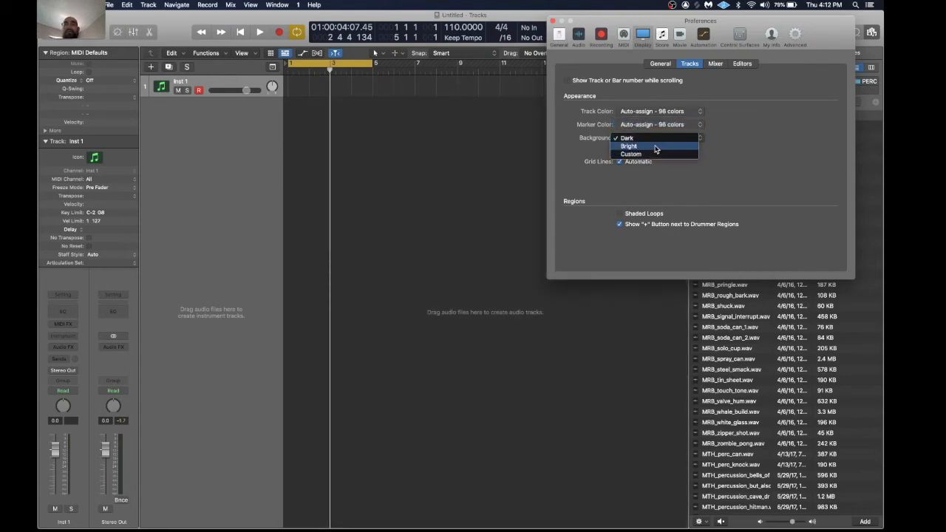
{"action": "left_click", "coordinate": [654, 147]}
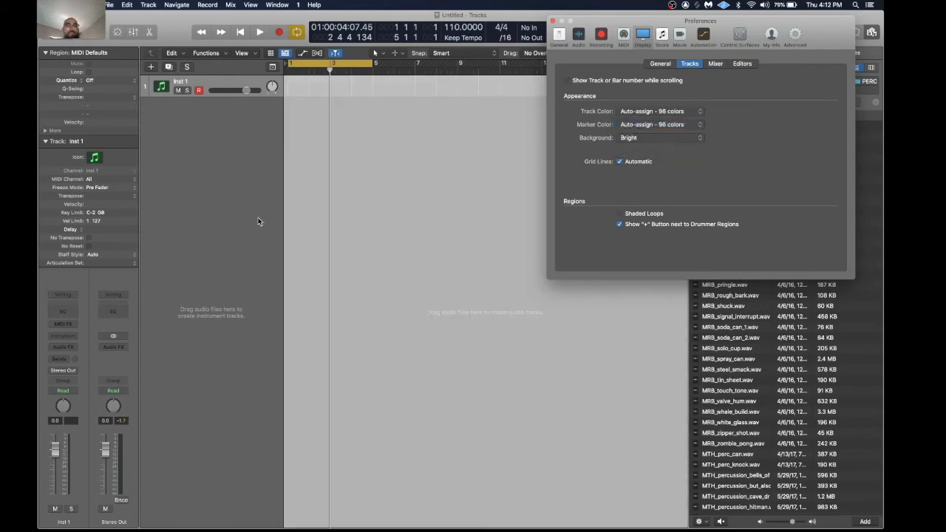
{"action": "left_click", "coordinate": [619, 161]}
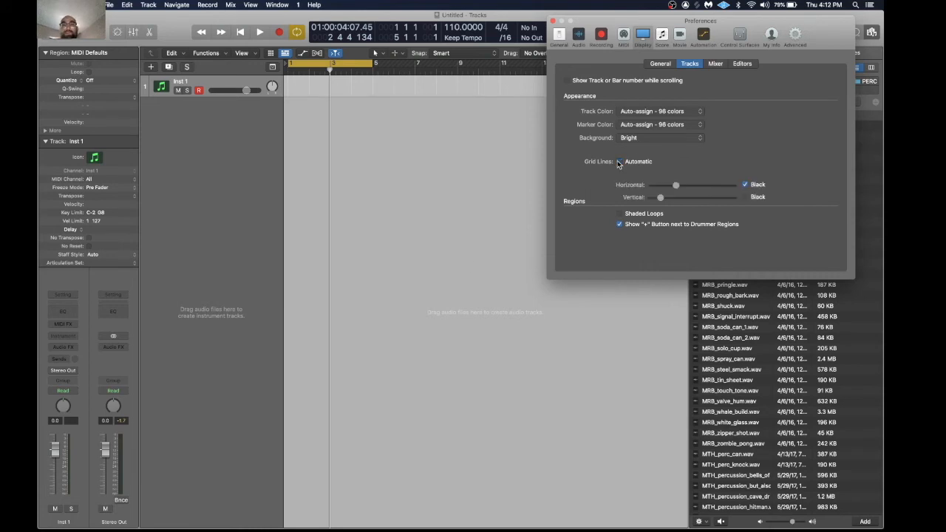
{"action": "left_click", "coordinate": [619, 163]}
{"action": "left_click", "coordinate": [663, 142]}
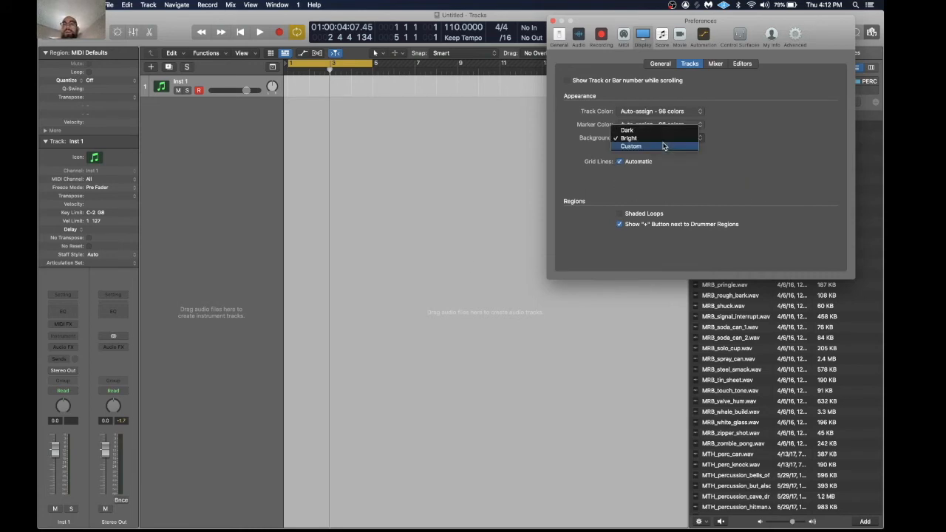
{"action": "left_click", "coordinate": [662, 147]}
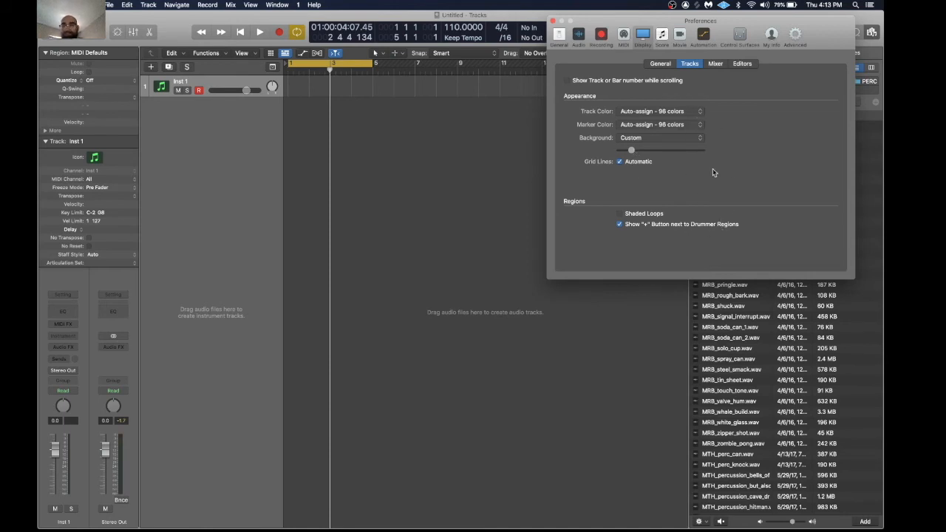
Step: Open a new MIDI region at bar 1 of Inst 1 in the Piano Roll and enable the bright Piano Roll background in the Editors preferences
{"action": "left_click", "coordinate": [715, 64]}
{"action": "left_click", "coordinate": [742, 63]}
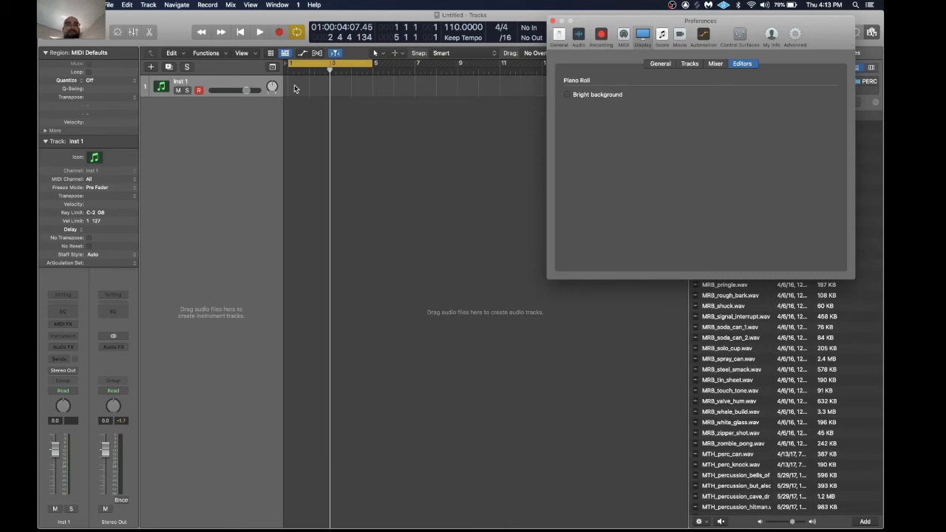
{"action": "left_click_drag", "start_coordinate": [284, 74], "coordinate": [293, 74]}
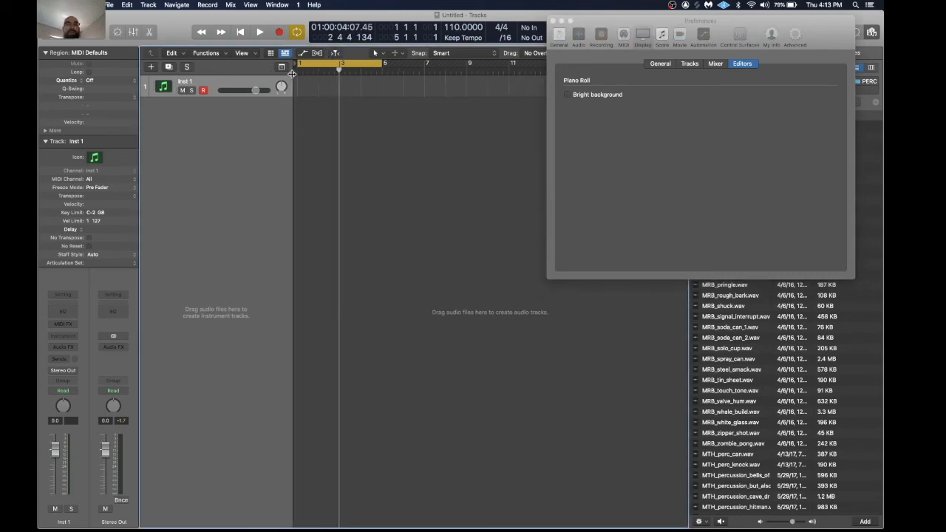
{"action": "right_click", "coordinate": [298, 86]}
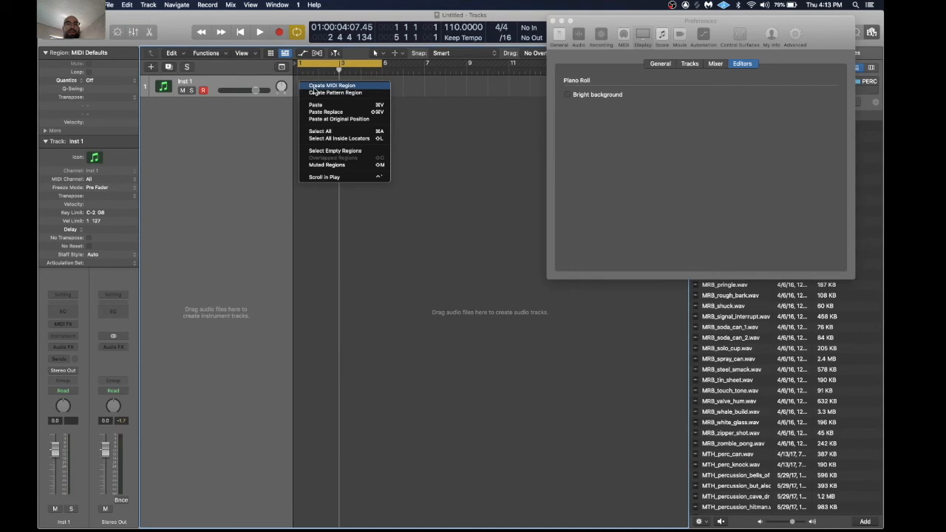
{"action": "left_click", "coordinate": [314, 87]}
{"action": "double_click", "coordinate": [310, 92]}
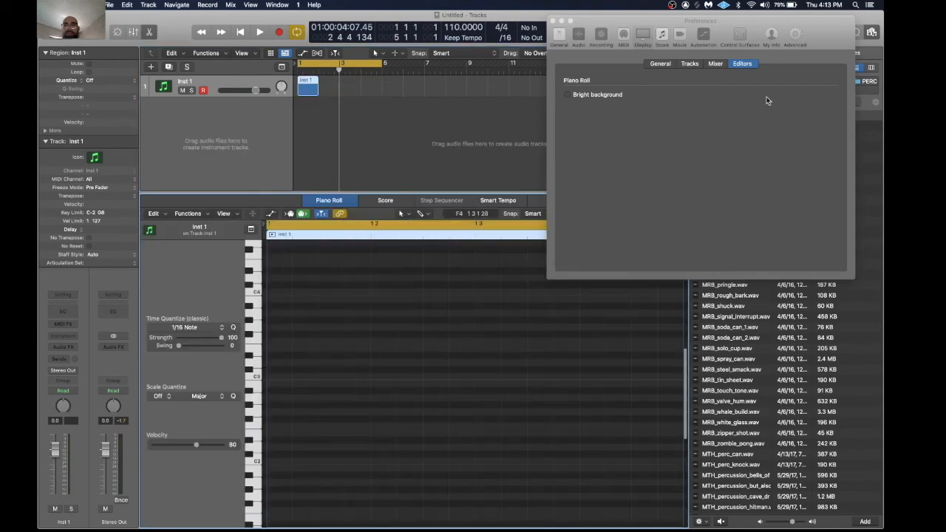
{"action": "left_click", "coordinate": [611, 95]}
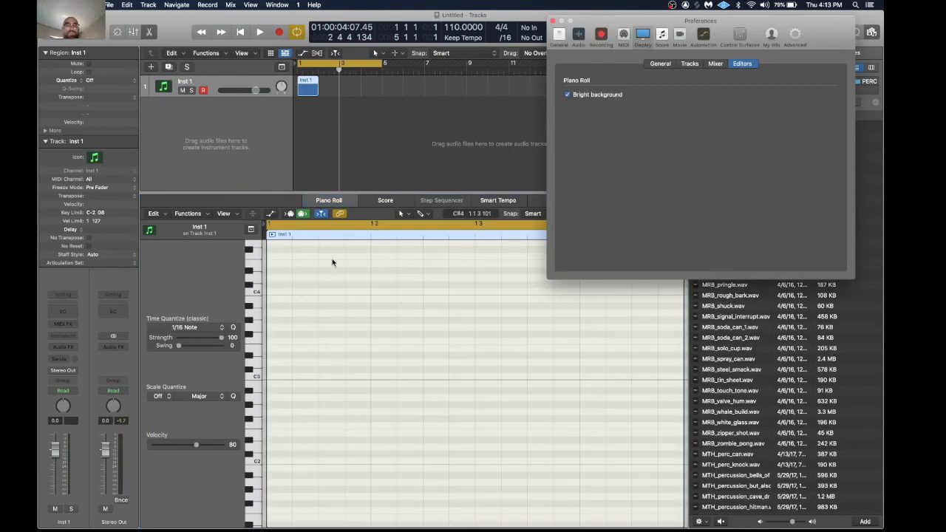
Step: Turn off the bright Piano Roll background, and clear away the preferences window and the file browser
{"action": "left_click", "coordinate": [568, 95]}
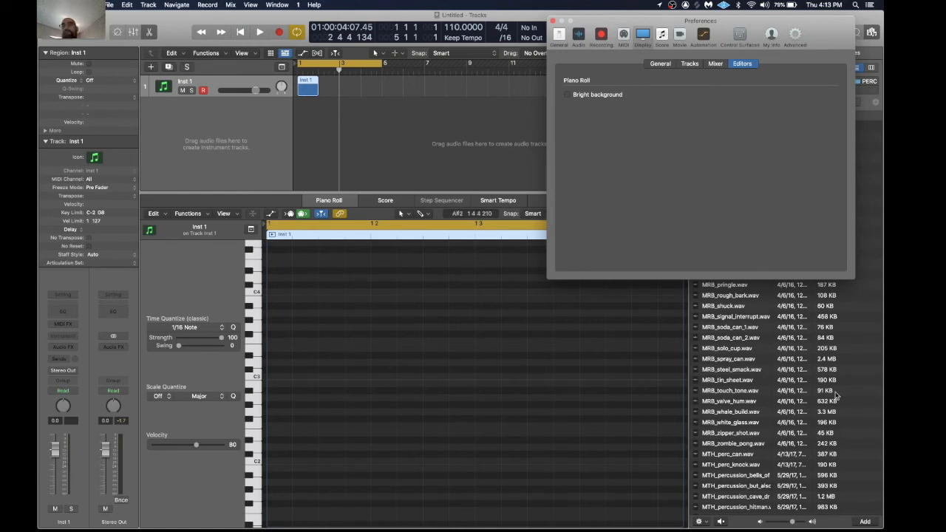
{"action": "left_click", "coordinate": [553, 22]}
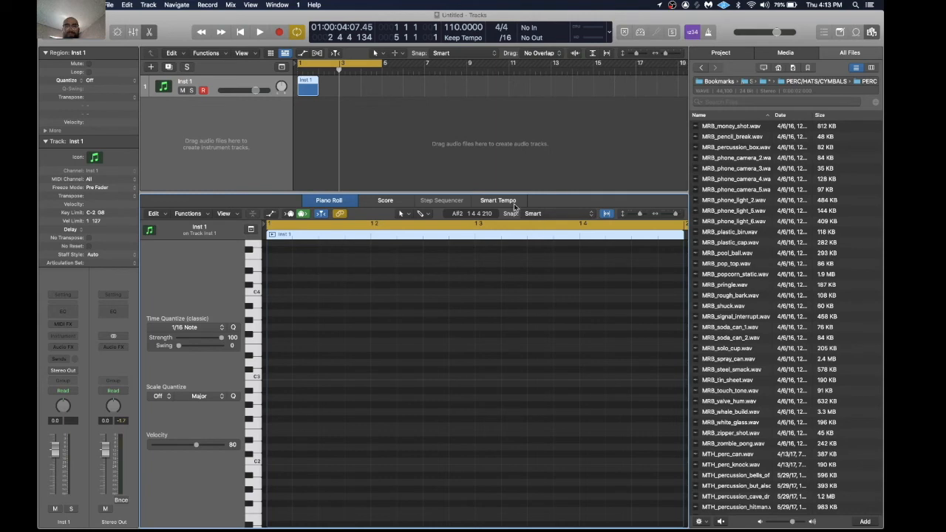
{"action": "left_click", "coordinate": [872, 32]}
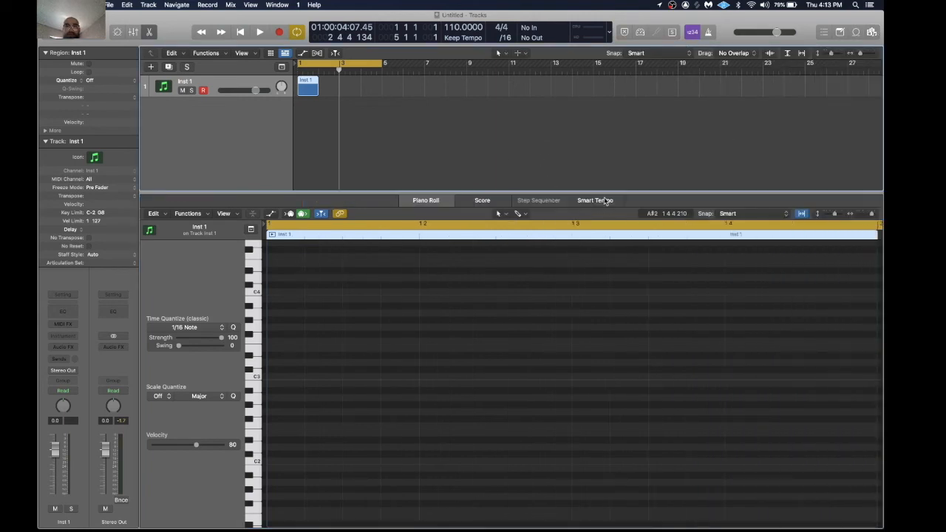
Step: Enlarge the Piano Roll to show its Automation/MIDI area, and collapse the editor to give the tracks area full height
{"action": "left_click_drag", "start_coordinate": [613, 194], "coordinate": [614, 87]}
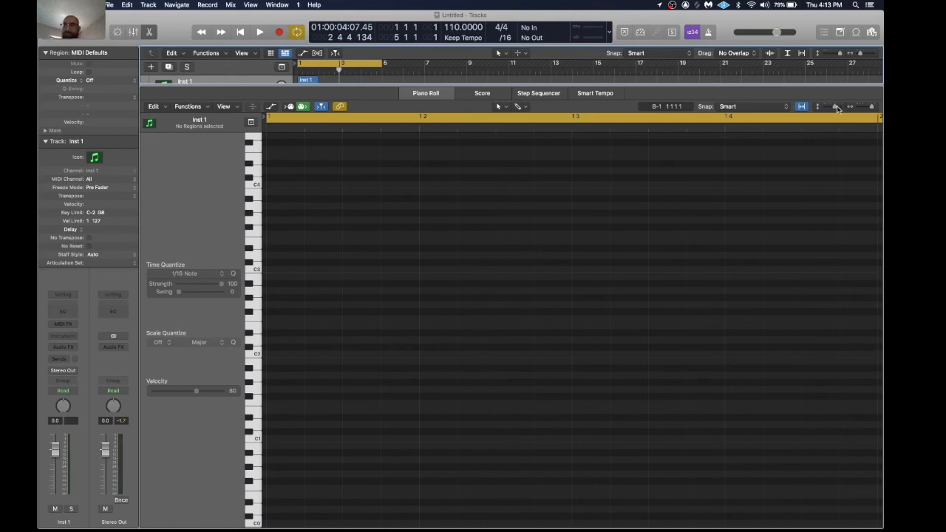
{"action": "left_click_drag", "start_coordinate": [814, 85], "coordinate": [746, 86]}
{"action": "left_click", "coordinate": [270, 106]}
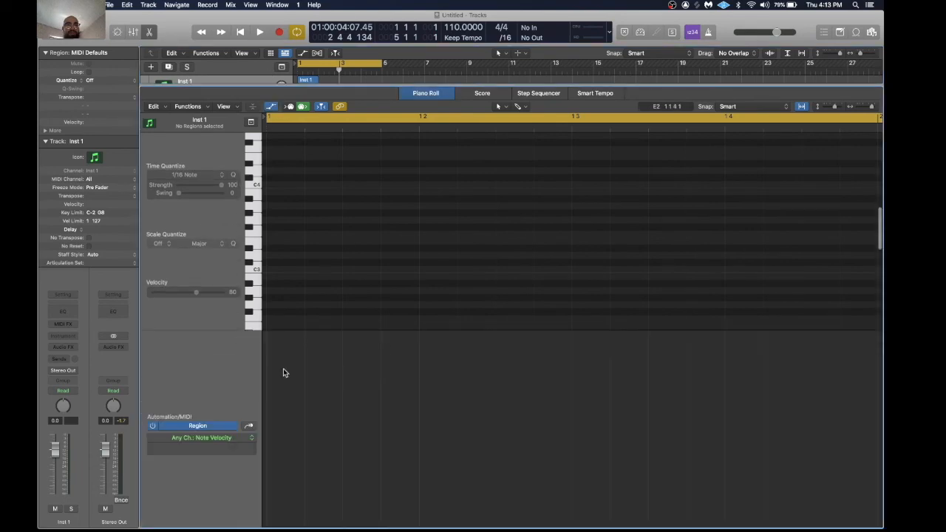
{"action": "left_click_drag", "start_coordinate": [283, 83], "coordinate": [238, 39]}
{"action": "left_click_drag", "start_coordinate": [335, 90], "coordinate": [222, 526]}
Step: Show track automation on Inst 1 and activate Snap Automation in the Tracks snap settings
{"action": "left_click", "coordinate": [635, 53]}
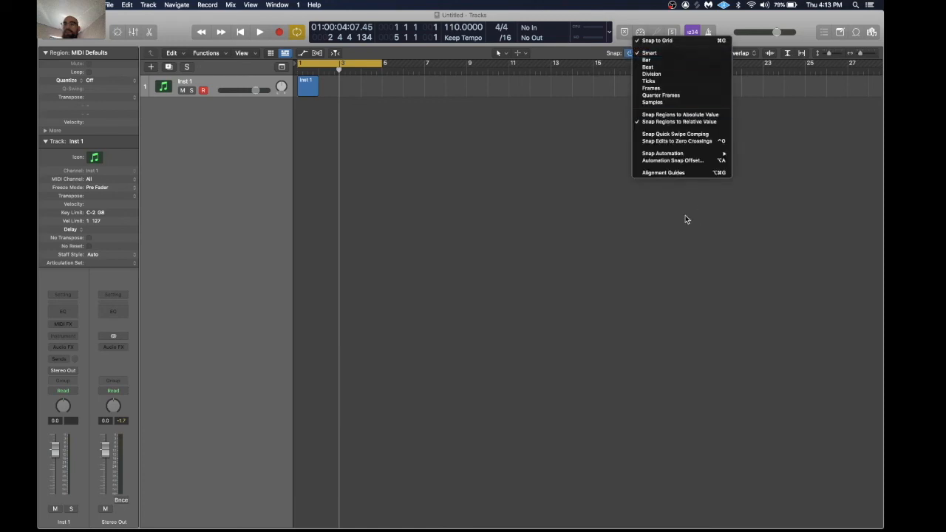
{"action": "mouse_move", "coordinate": [693, 154]}
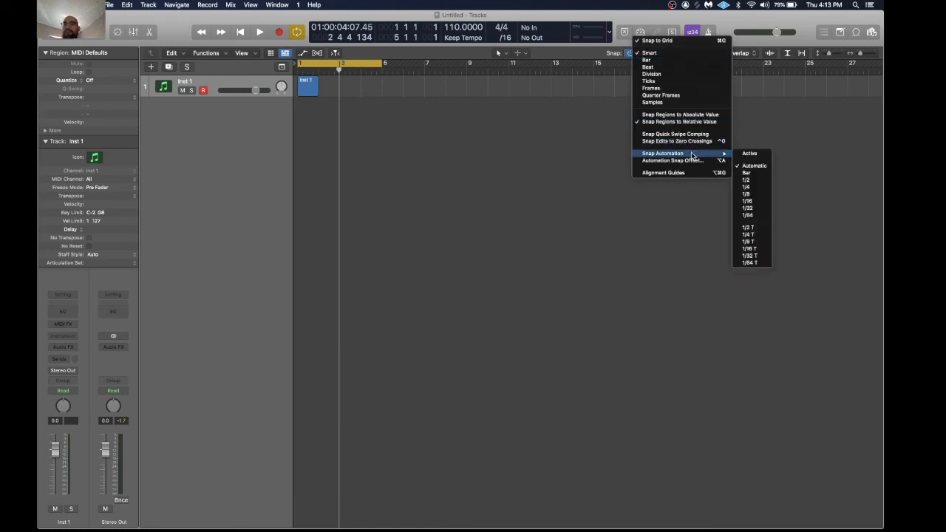
{"action": "left_click", "coordinate": [766, 152]}
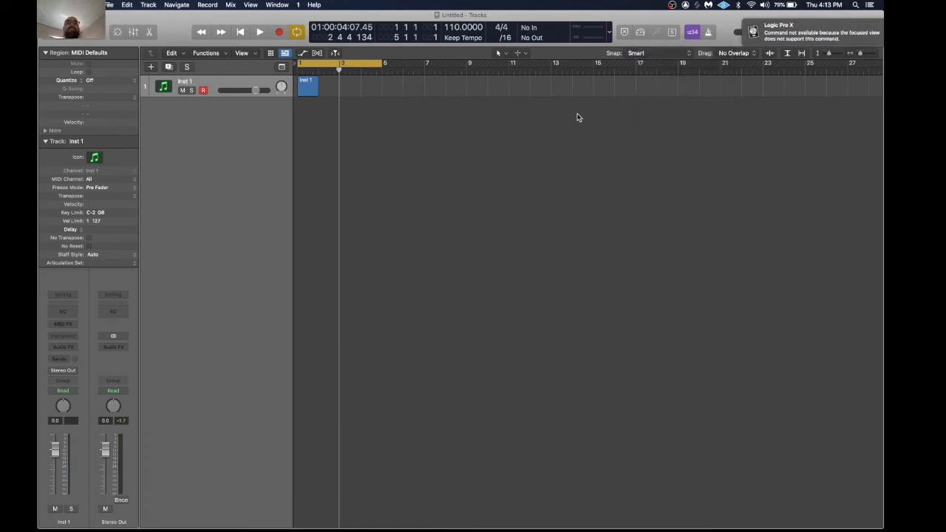
{"action": "key", "text": "a"}
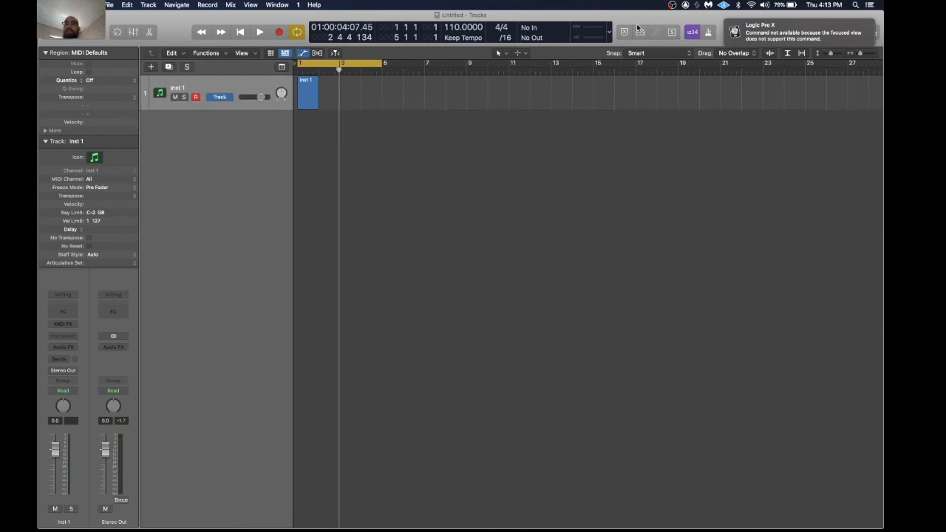
{"action": "left_click", "coordinate": [689, 53]}
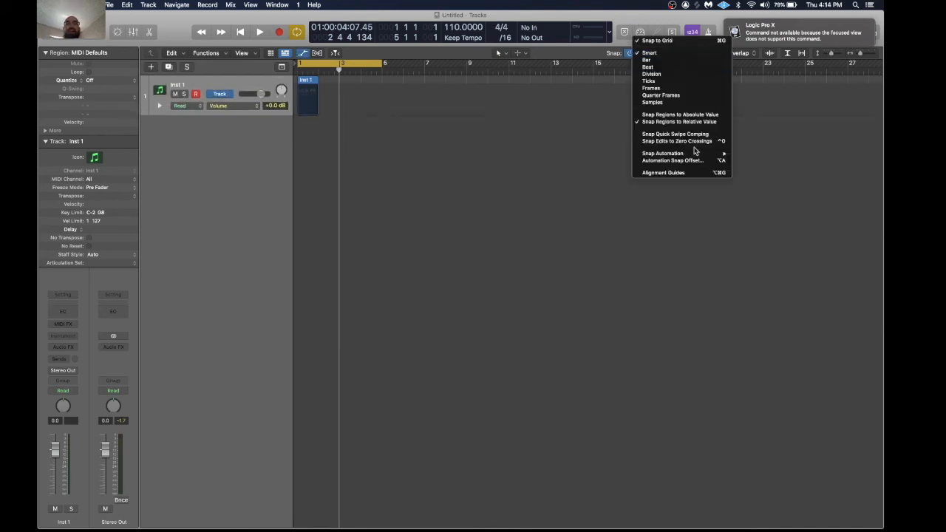
{"action": "mouse_move", "coordinate": [723, 153]}
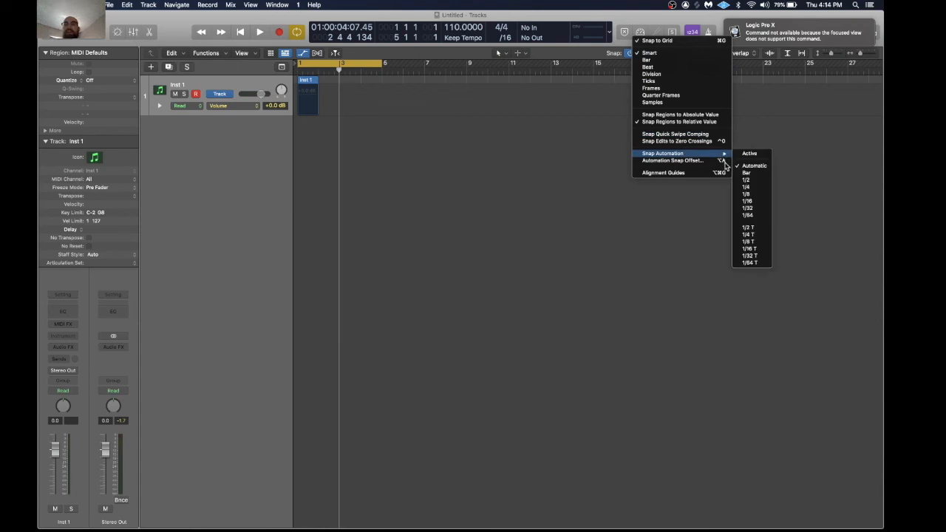
{"action": "left_click", "coordinate": [748, 153]}
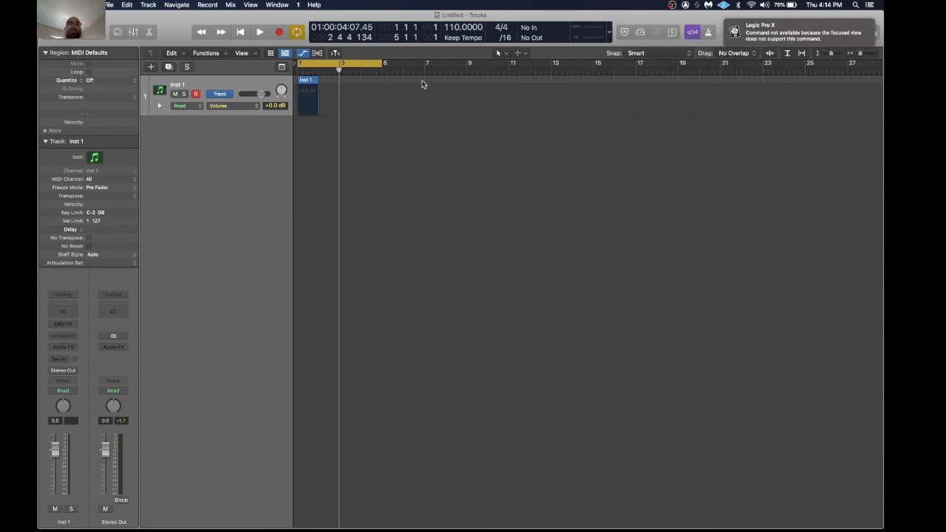
Step: Turn on Volume automation for Inst 1 and add 0.0 dB points at bar 1 and just before bar 3
{"action": "key", "text": "super+Right"}
{"action": "key", "text": "super+Right"}
{"action": "key", "text": "super+Right"}
{"action": "scroll", "coordinate": [391, 110], "scroll_direction": "left", "scroll_amount": 5}
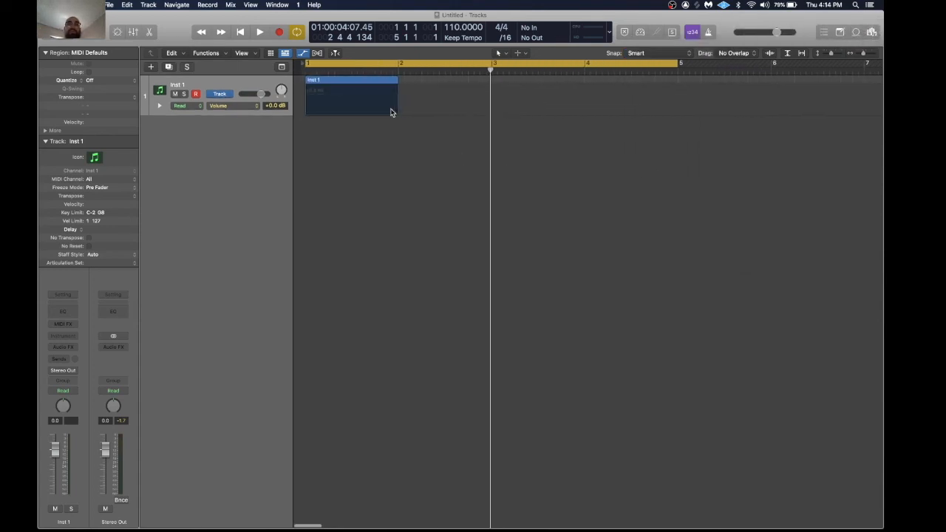
{"action": "left_click", "coordinate": [229, 105]}
{"action": "left_click", "coordinate": [218, 136]}
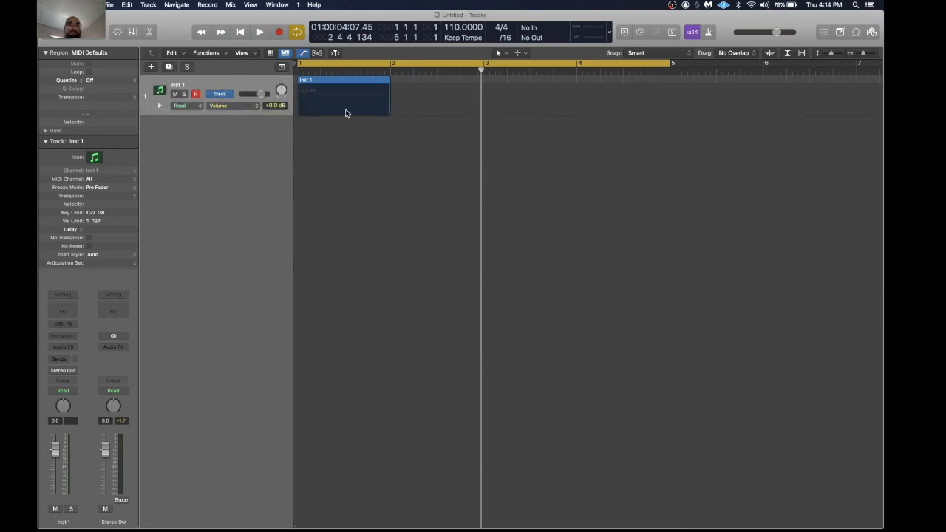
{"action": "left_click", "coordinate": [299, 94]}
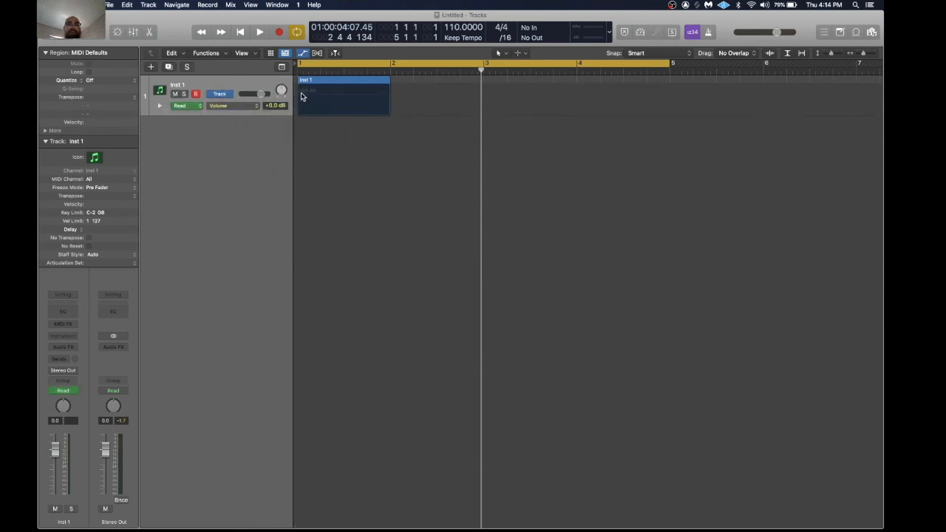
{"action": "left_click_drag", "start_coordinate": [318, 96], "coordinate": [475, 146]}
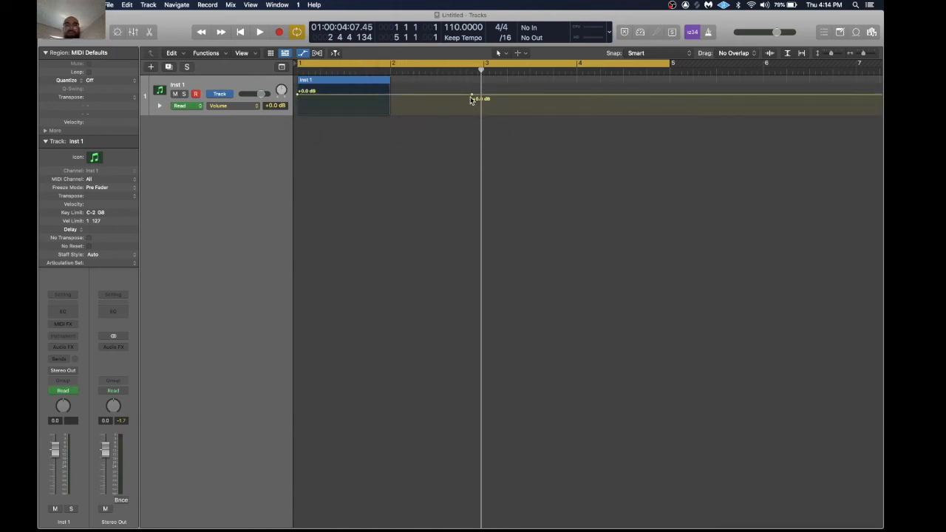
Step: Try a volume fade to -∞ dB at bar 3 with an extra point just before it, and undo these automation edits
{"action": "left_click_drag", "start_coordinate": [481, 99], "coordinate": [501, 125]}
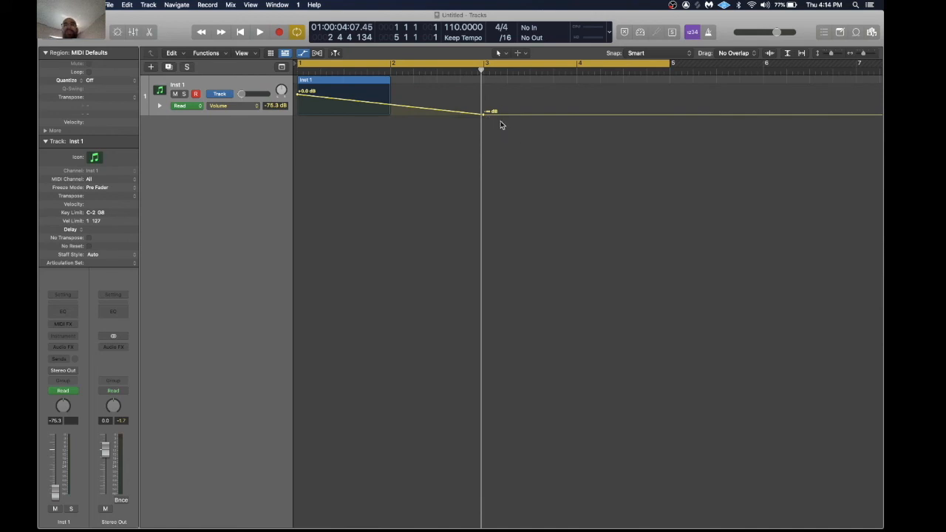
{"action": "left_click", "coordinate": [459, 113]}
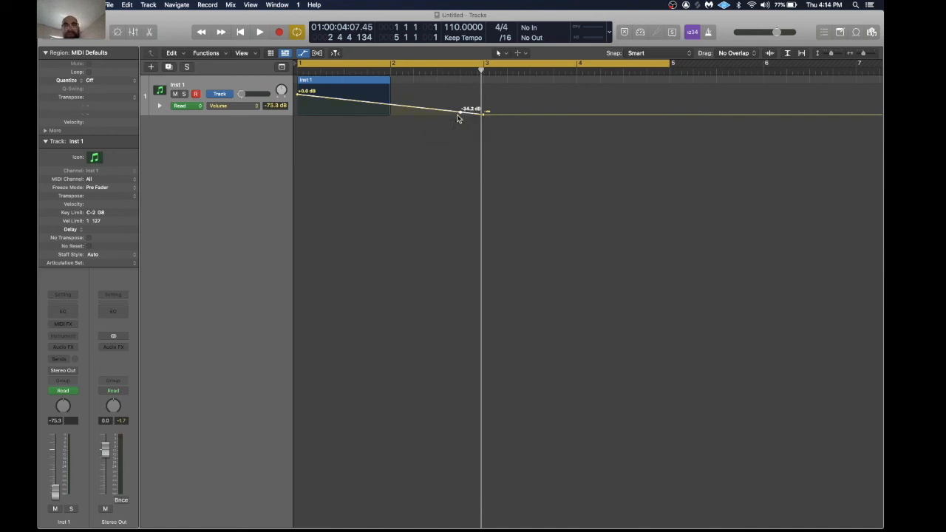
{"action": "left_click_drag", "start_coordinate": [461, 113], "coordinate": [475, 94]}
{"action": "key", "text": "super+z"}
{"action": "key", "text": "super+z"}
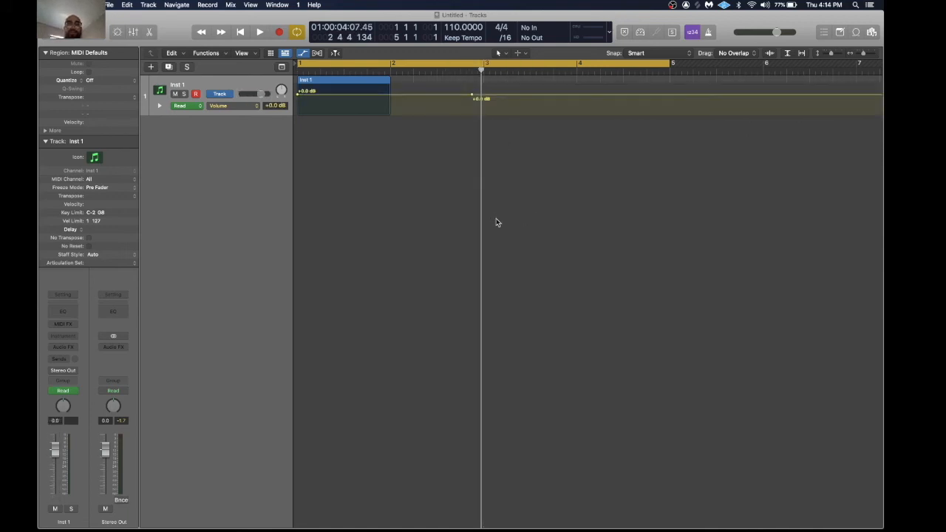
Step: Move the Inst 1 volume automation point near bar 3 to just after the bar line at 0.0 dB
{"action": "mouse_move", "coordinate": [483, 99]}
{"action": "left_mouse_down"}
{"action": "mouse_move", "coordinate": [583, 104]}
{"action": "mouse_move", "coordinate": [481, 107]}
{"action": "mouse_move", "coordinate": [579, 96]}
{"action": "mouse_move", "coordinate": [498, 96]}
{"action": "left_mouse_up"}
{"action": "left_click", "coordinate": [547, 95]}
{"action": "left_click", "coordinate": [487, 103]}
{"action": "left_click", "coordinate": [576, 96]}
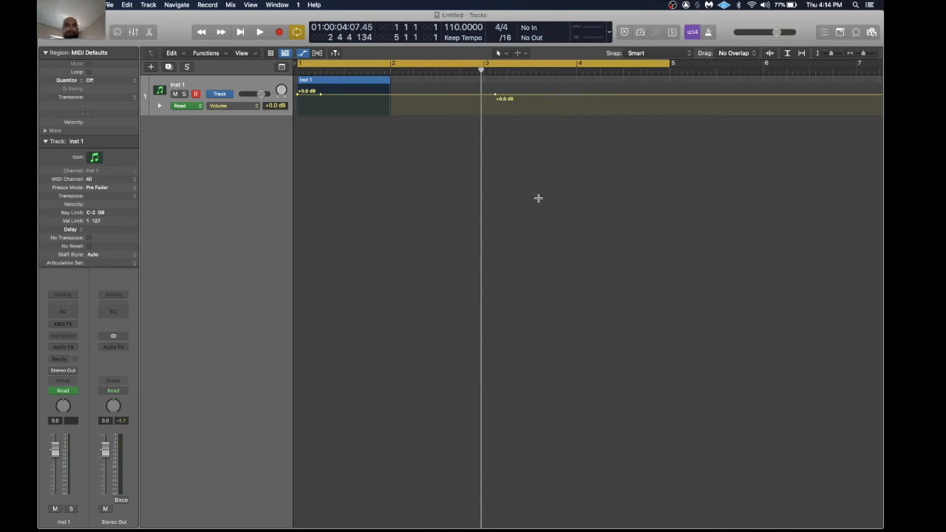
Step: Hide the track automation and delete the MIDI region at bar 1 of Inst 1
{"action": "key", "text": "super+Tab"}
{"action": "key", "text": "super+Tab"}
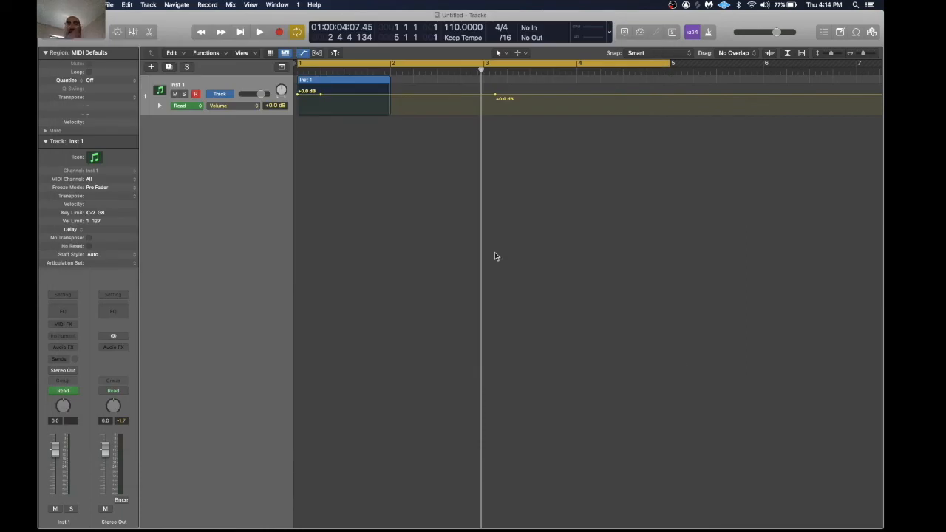
{"action": "key", "text": "a"}
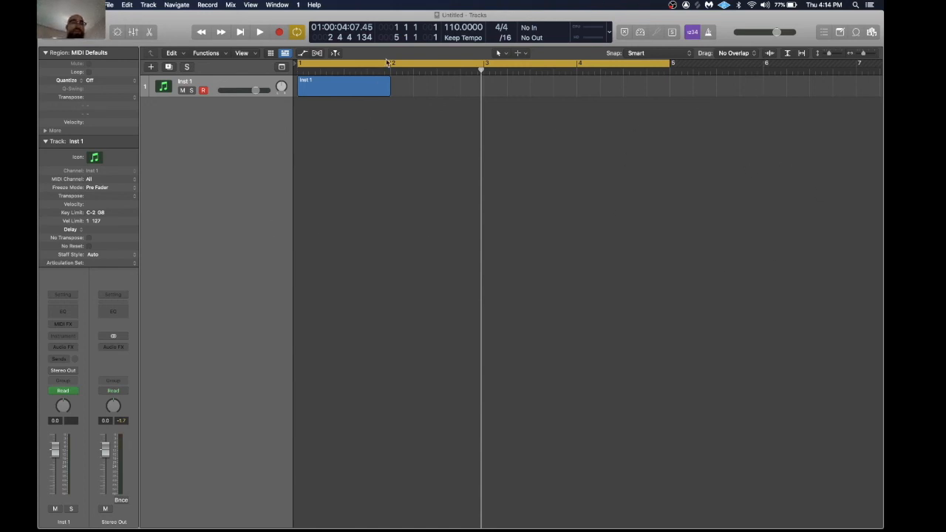
{"action": "left_click", "coordinate": [377, 87]}
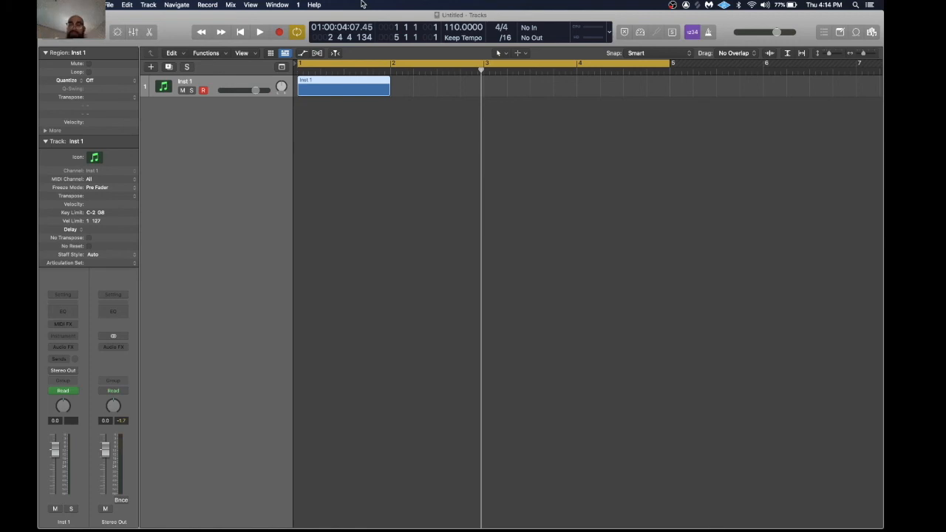
{"action": "key", "text": "Delete"}
{"action": "key", "text": "Return"}
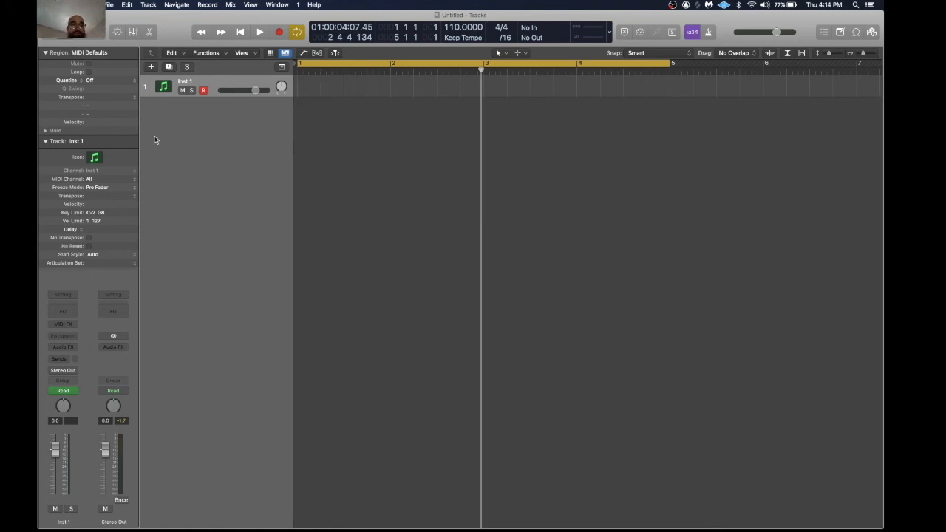
{"action": "key", "text": "super+Tab"}
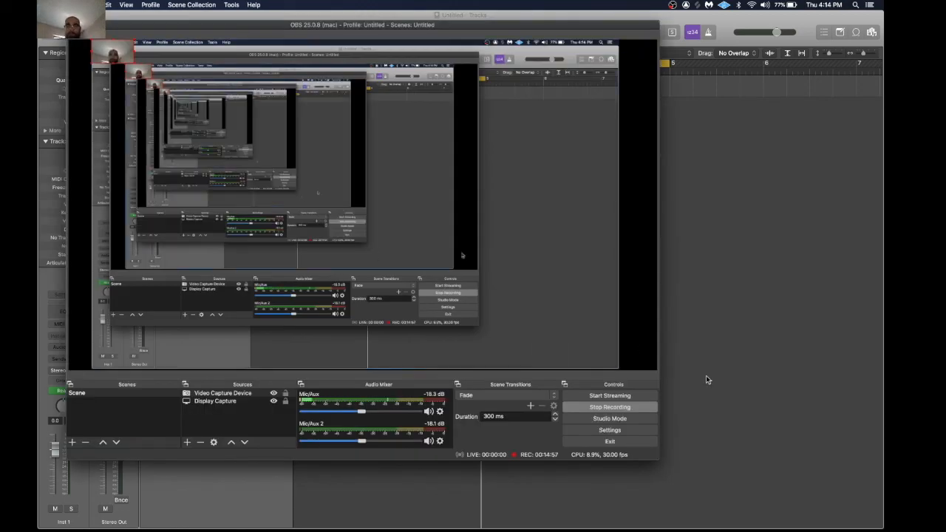